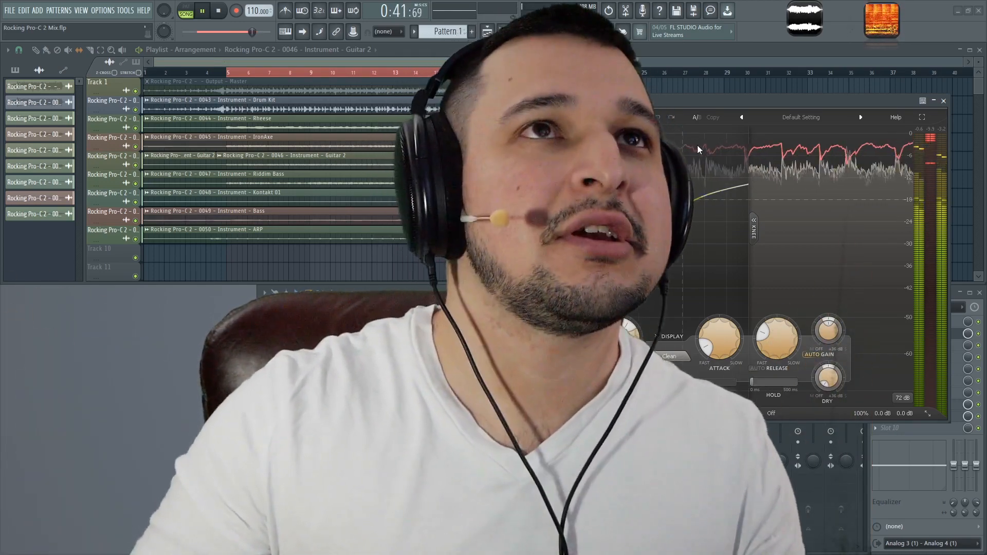
Stop the song, restore the master volume, and restart playback of the mix.
left_click_drag(658, 100, 555, 109)
key("space")
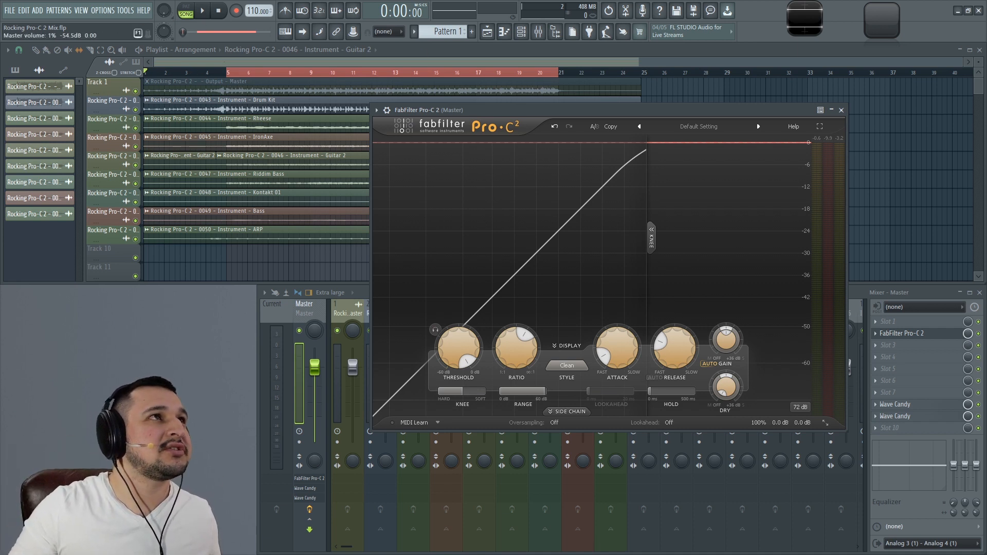
right_click(165, 13)
left_click(180, 21)
right_click(243, 261)
key("space")
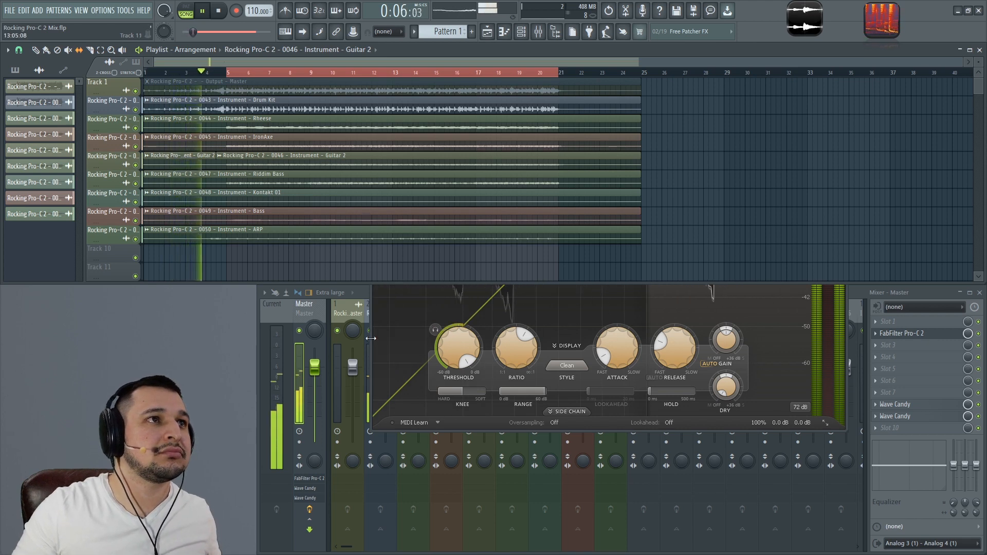
Lower the Pro-C 2 threshold to about -5.56 dB during playback, and adjust the ratio, knee, attack and release, with release about 29.7 ms.
left_click(371, 340)
left_click_drag(484, 111, 437, 111)
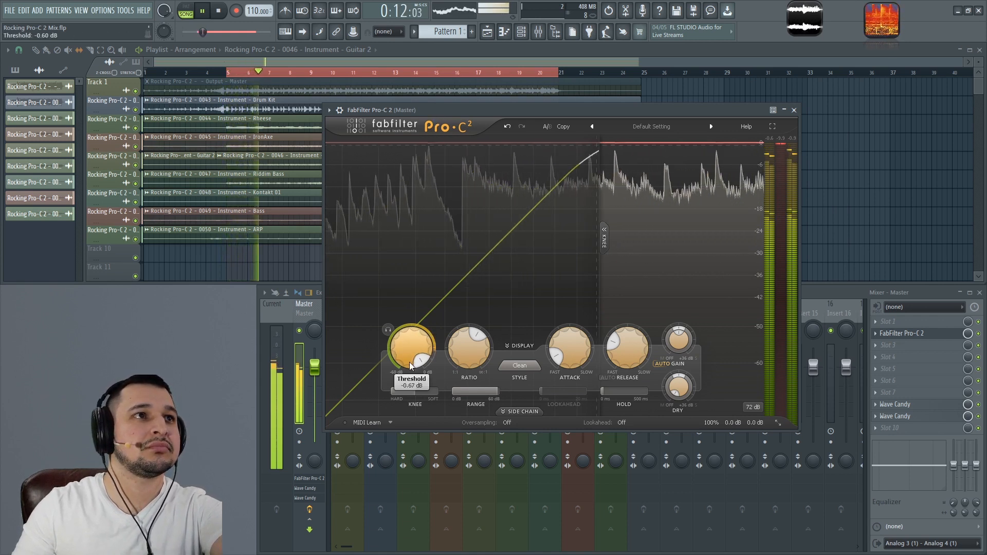
left_click_drag(413, 376, 418, 399)
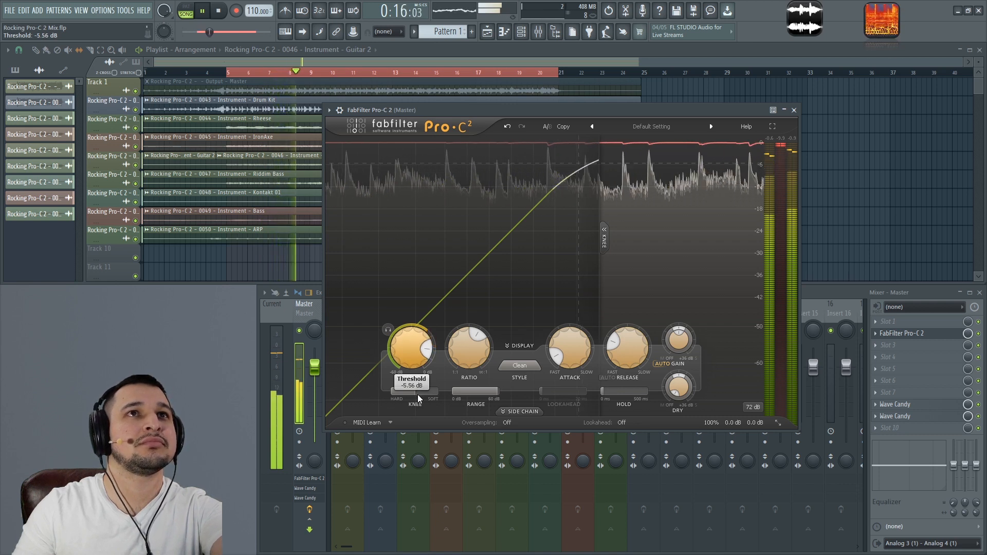
left_click_drag(680, 348, 683, 354)
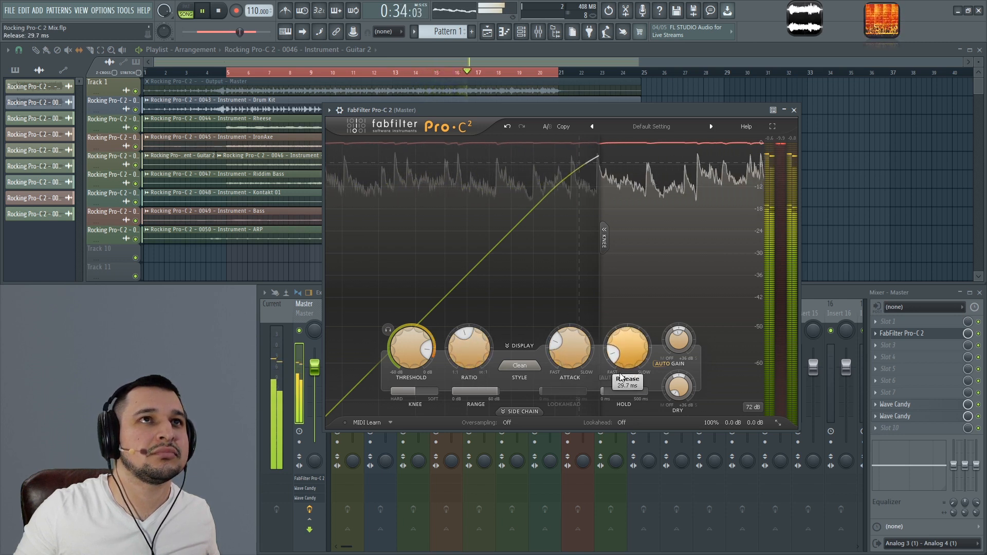
Lower the compressor threshold to about -14.62 dB, switch its style to Mastering, and stop playback.
left_click_drag(411, 364, 410, 371)
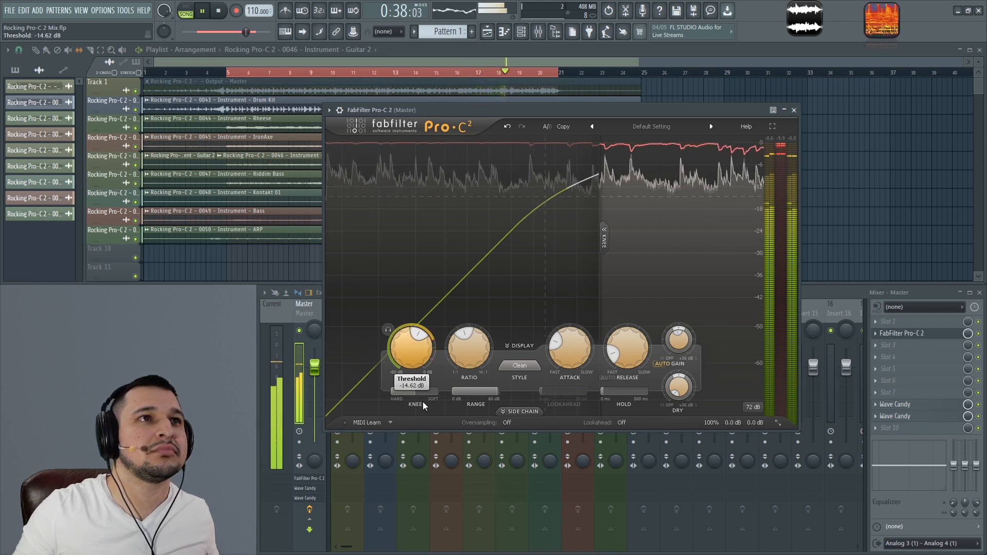
left_click(513, 365)
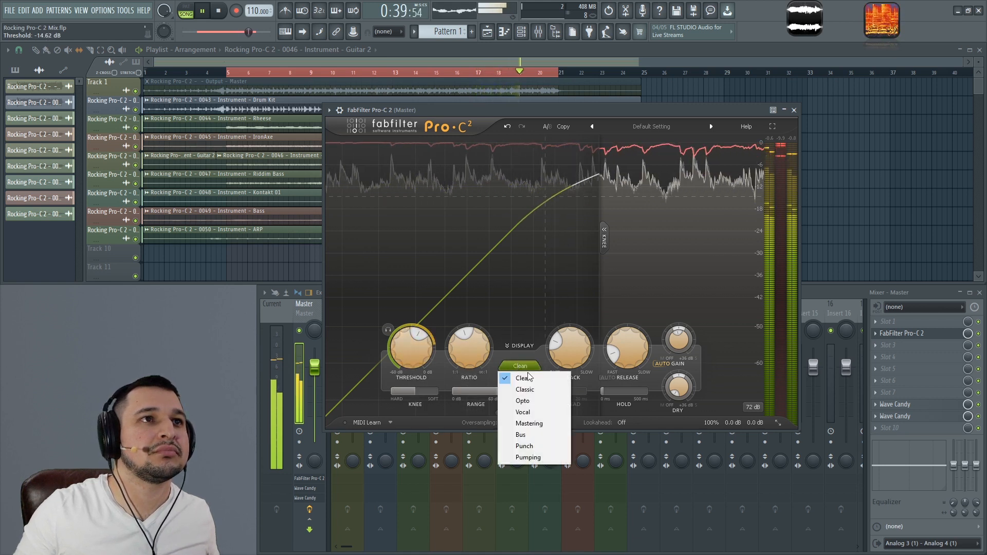
left_click(530, 424)
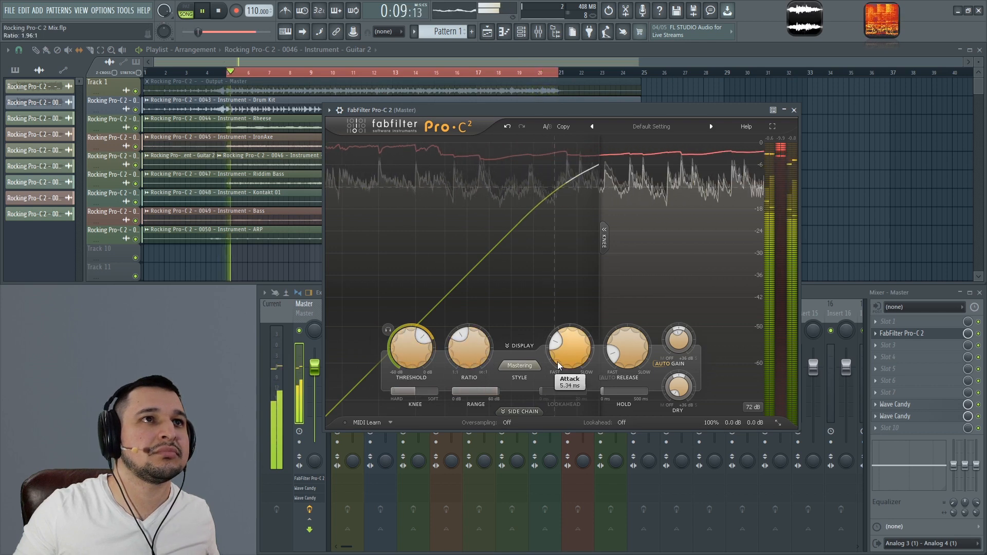
key("space")
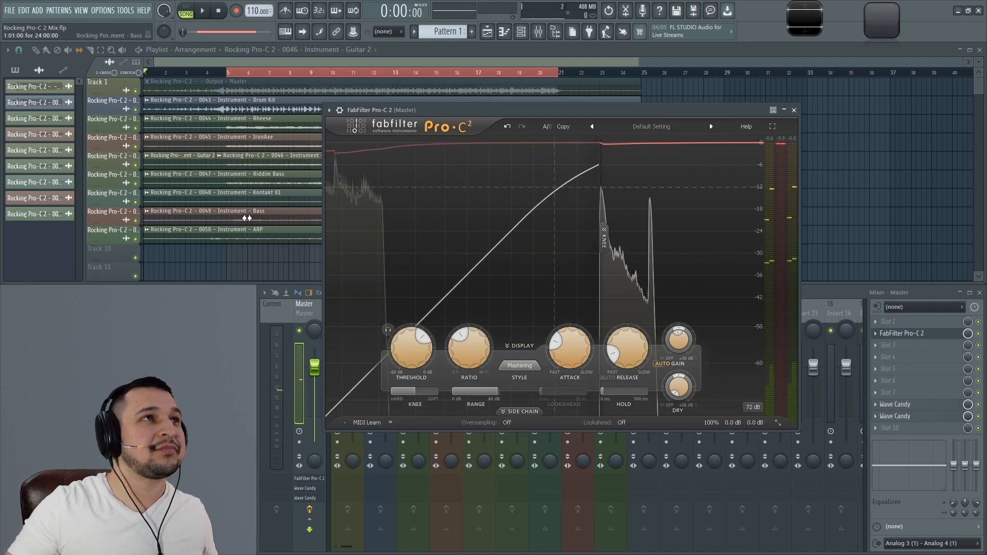
Set the song's playback start to bar 5 and restart playback with the Pro-C 2 window in view.
left_click(226, 72)
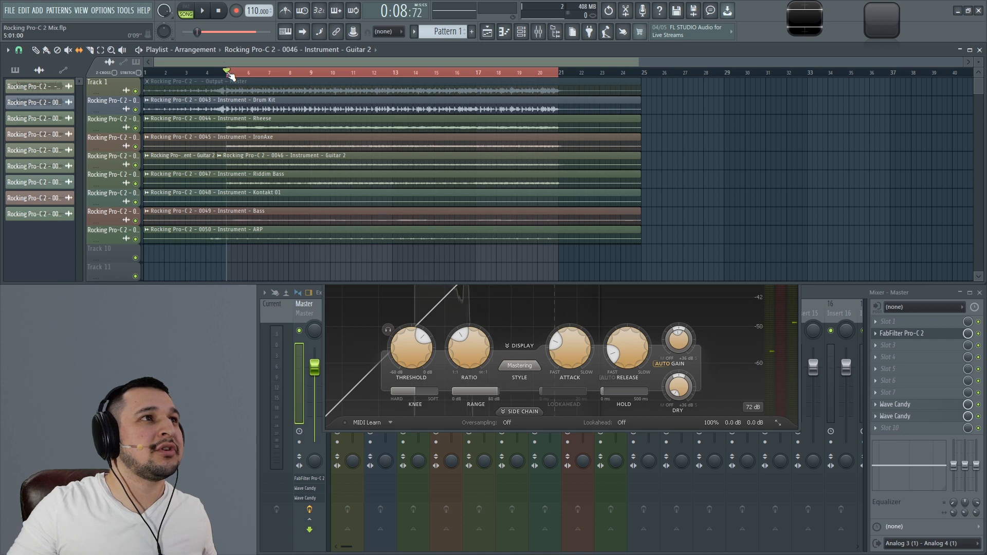
left_click(380, 403)
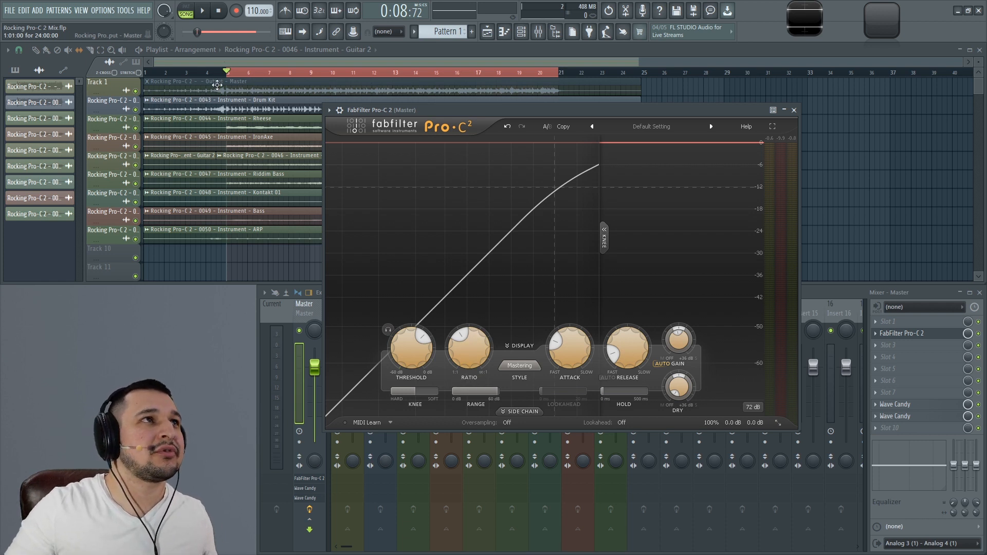
left_click_drag(388, 112, 368, 114)
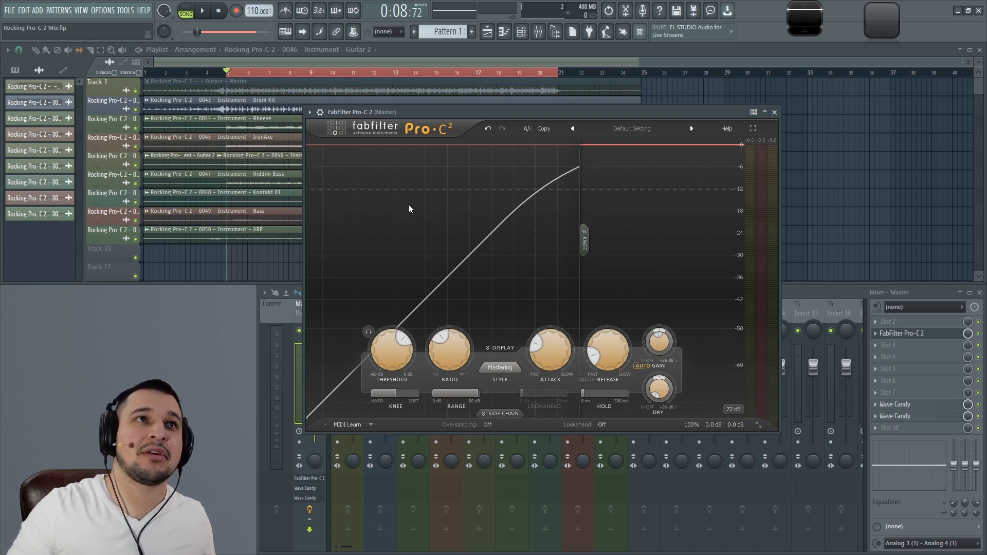
key("space")
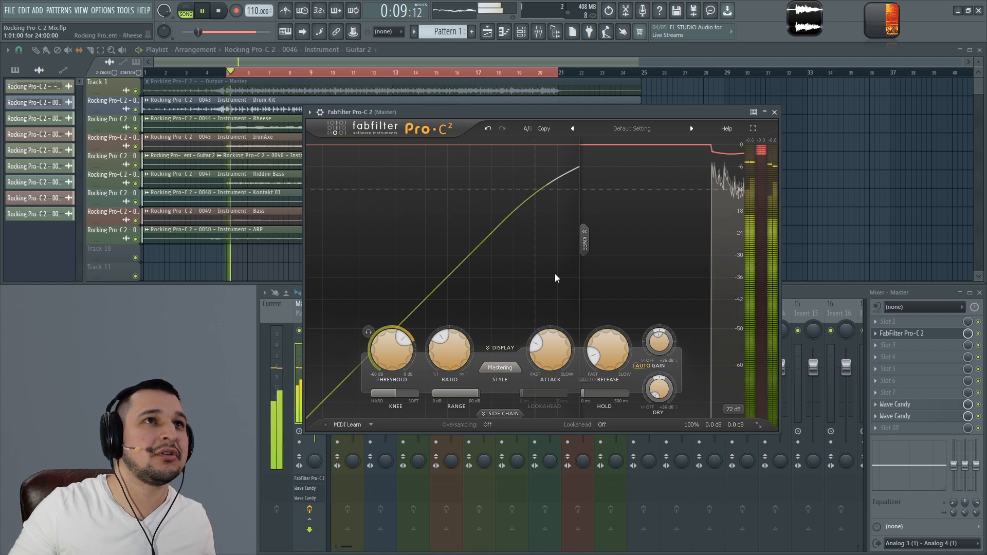
Exaggerate the compression by lowering the threshold strongly and raising the ratio to about 9.33:1.
left_click_drag(392, 355, 392, 438)
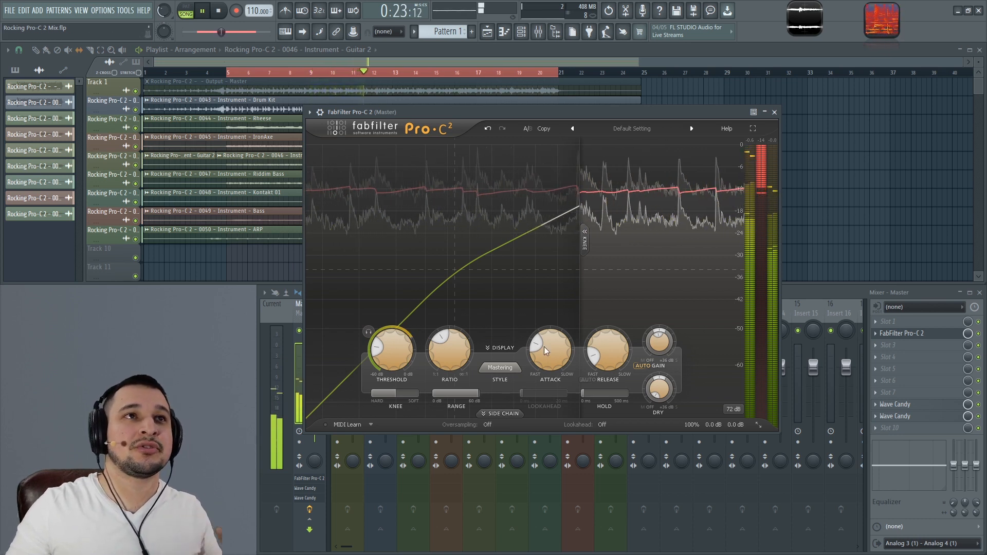
mouse_move(455, 361)
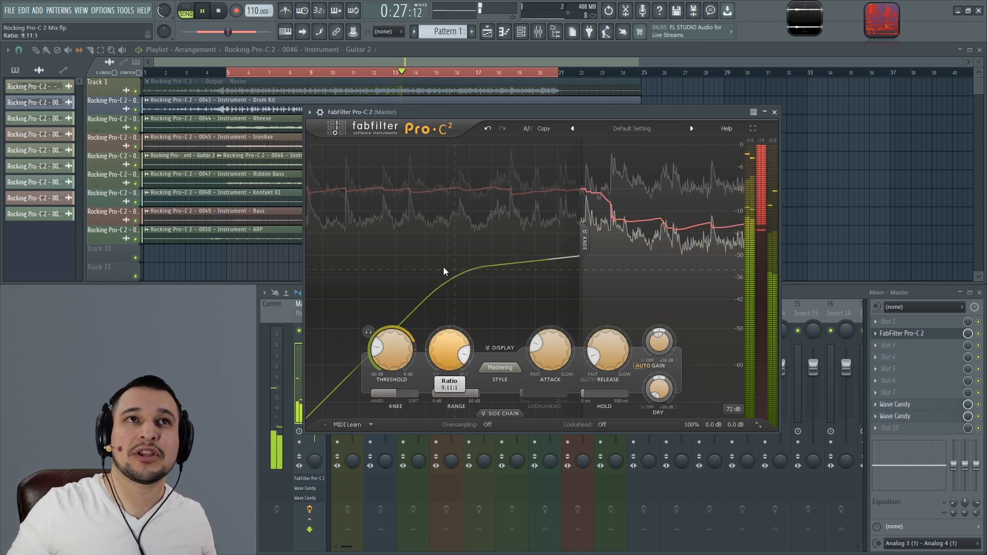
left_click_drag(445, 271, 447, 268)
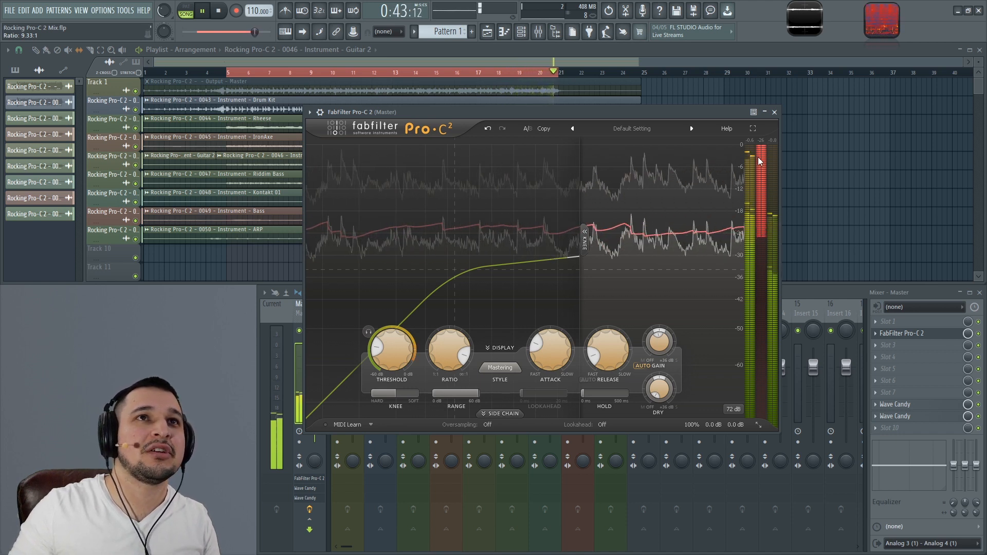
Compare the compressor's output with auto gain off and on, and raise the wet gain to about +17.54 dB.
mouse_move(763, 226)
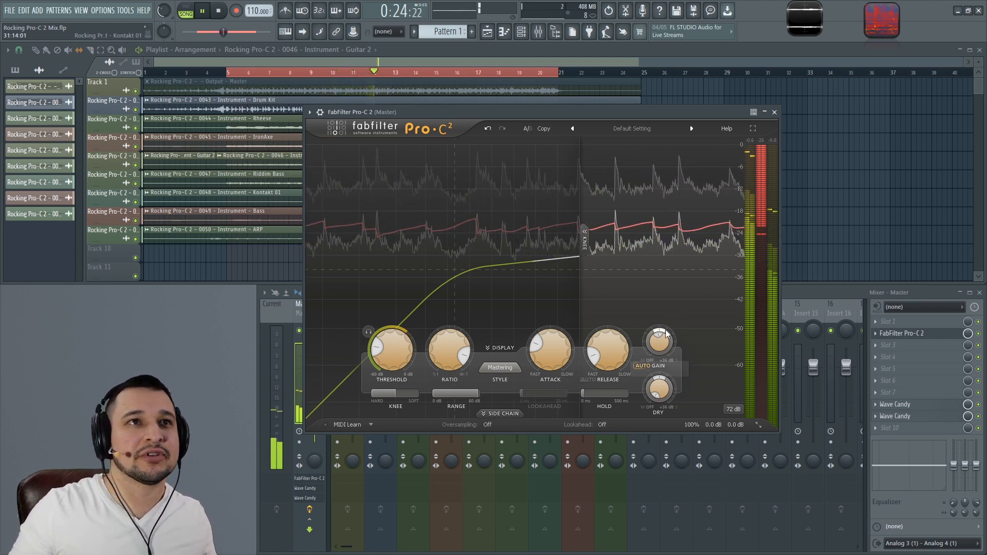
left_click(649, 366)
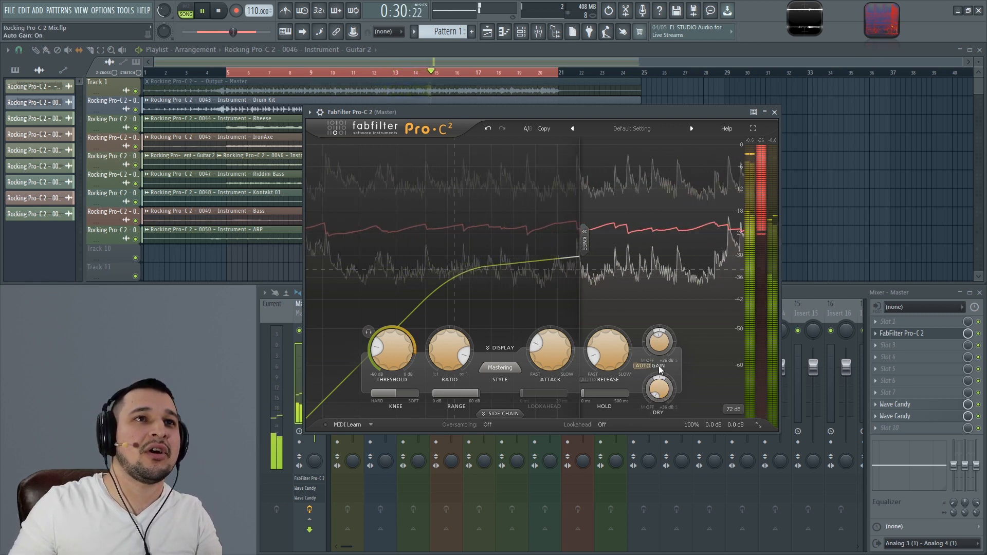
mouse_move(668, 349)
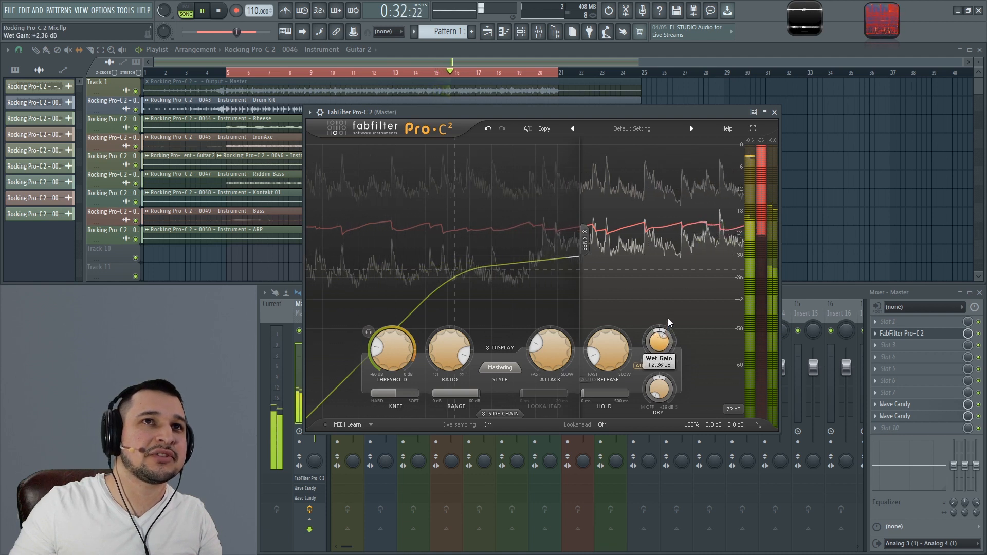
left_click_drag(668, 288, 665, 275)
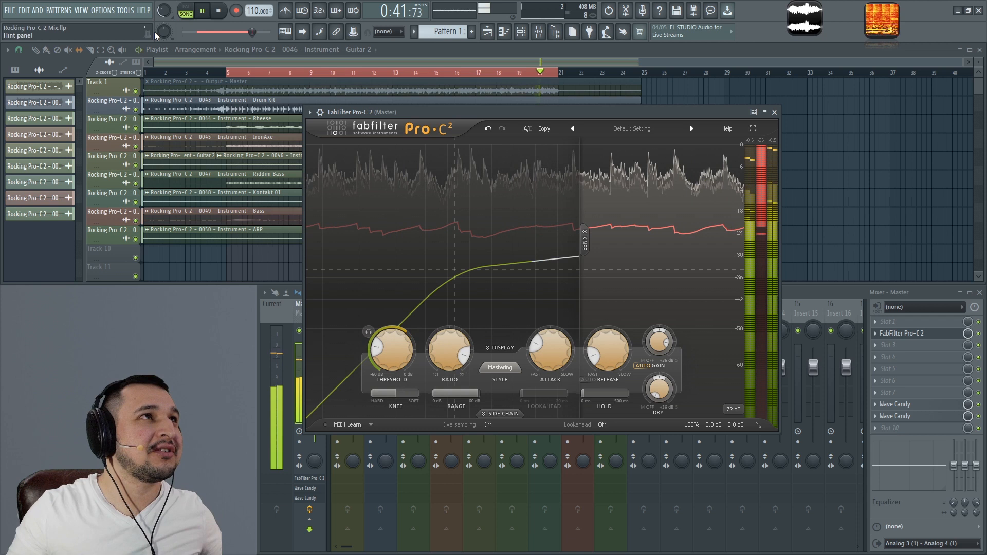
Replay the loop with the master volume at 100%, lower the compressor's wet gain, and stop playback.
key("space")
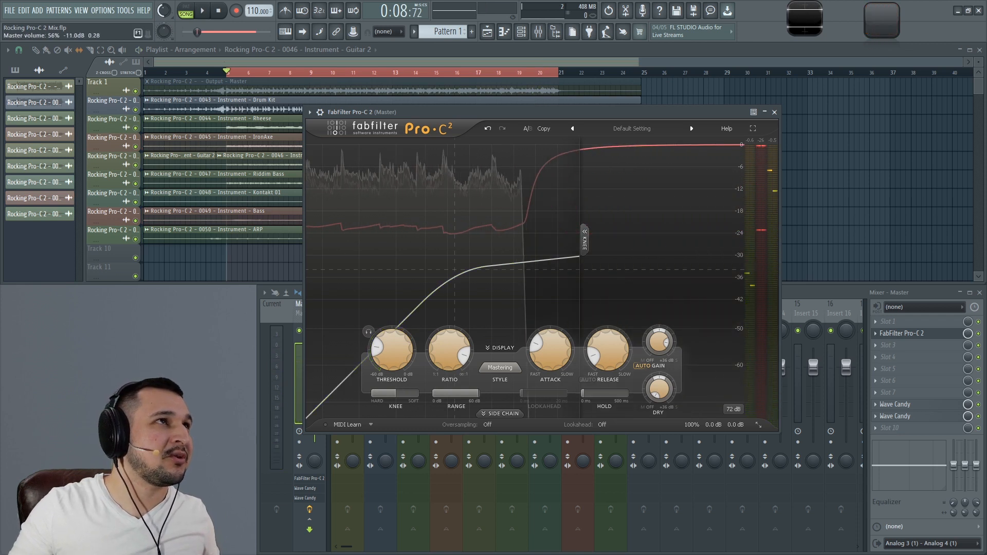
key("space")
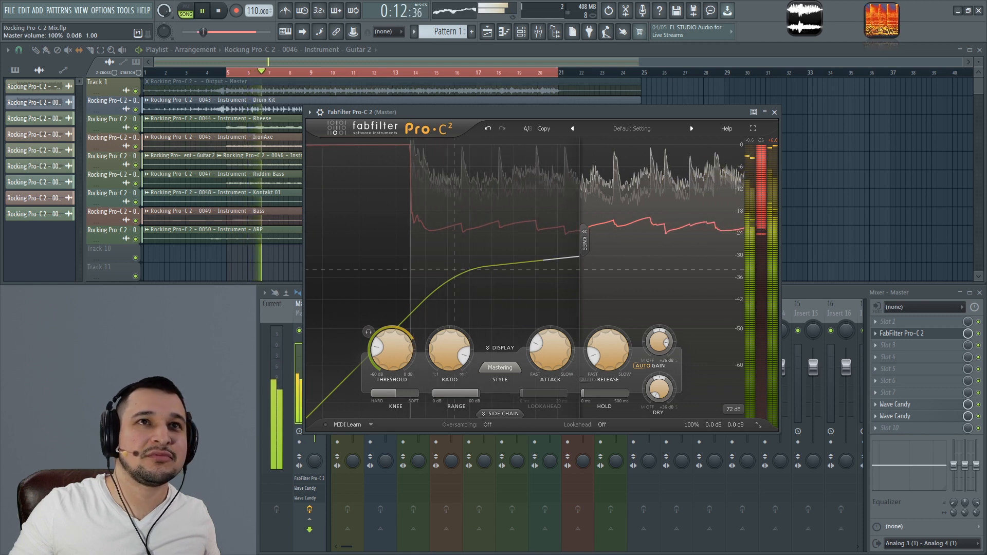
mouse_move(657, 344)
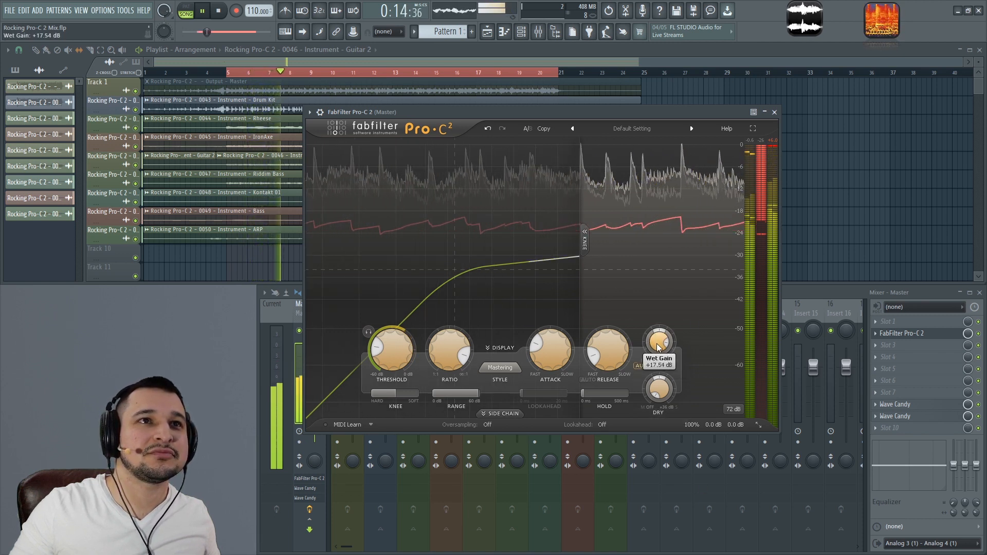
left_click_drag(658, 345, 664, 367)
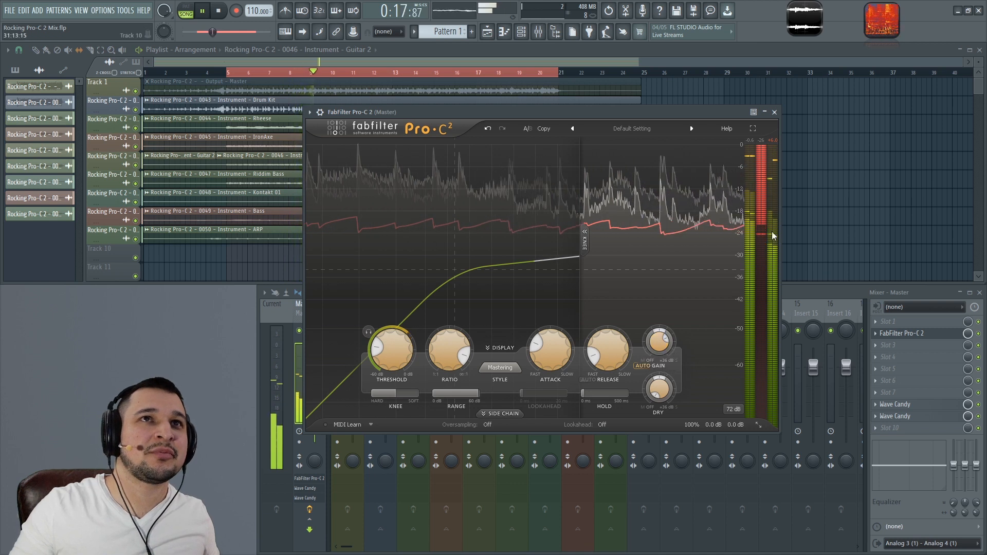
key("space")
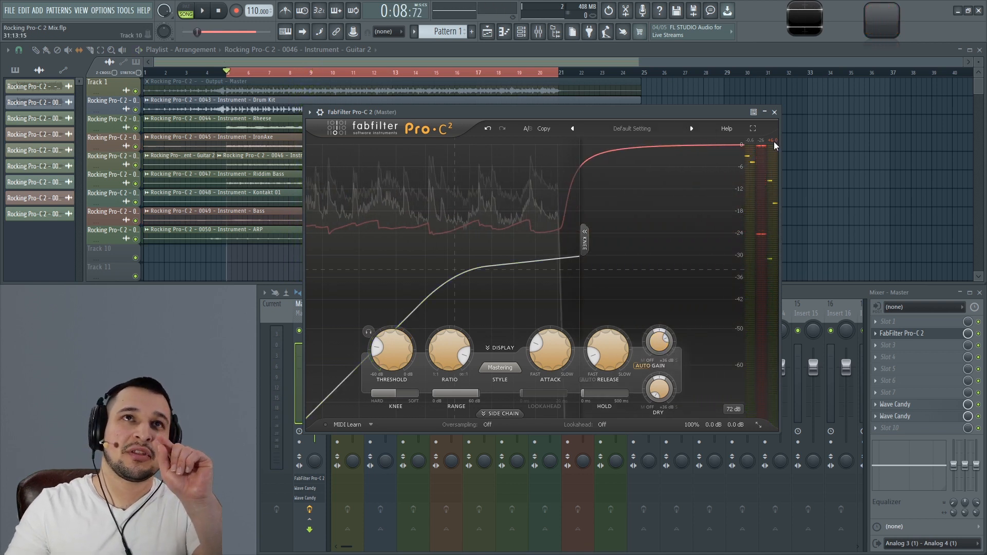
Play the mix and set the threshold to about -16 dB and the ratio to 5.95:1, toggling auto gain and recentring the wet gain.
mouse_move(773, 173)
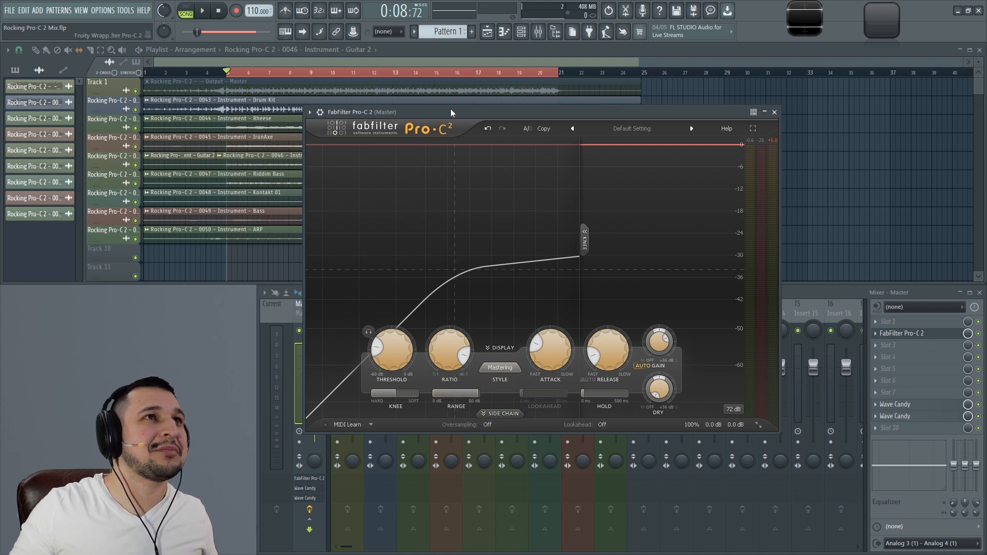
key("space")
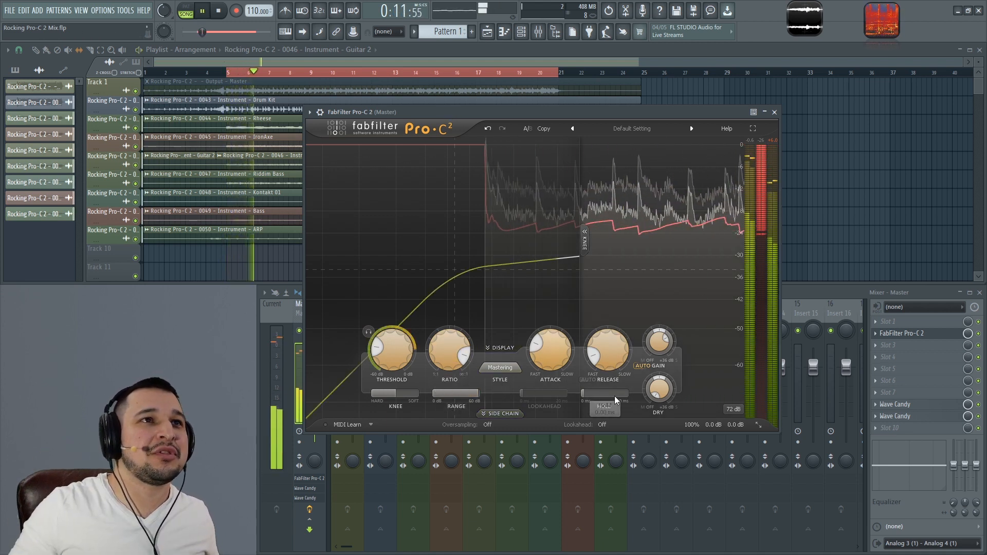
mouse_move(392, 356)
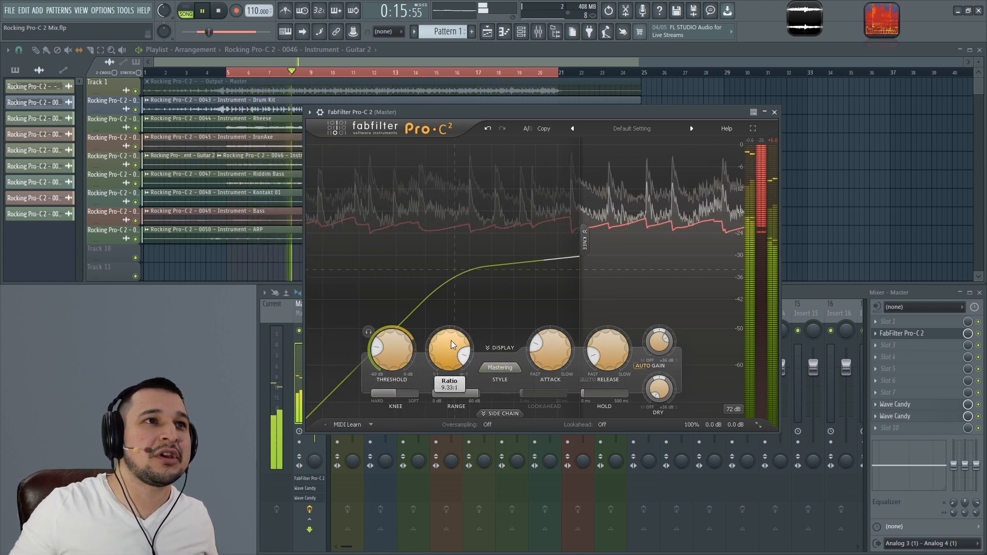
left_click_drag(449, 353, 450, 393)
left_click_drag(389, 359, 394, 327)
left_click_drag(457, 358, 391, 337)
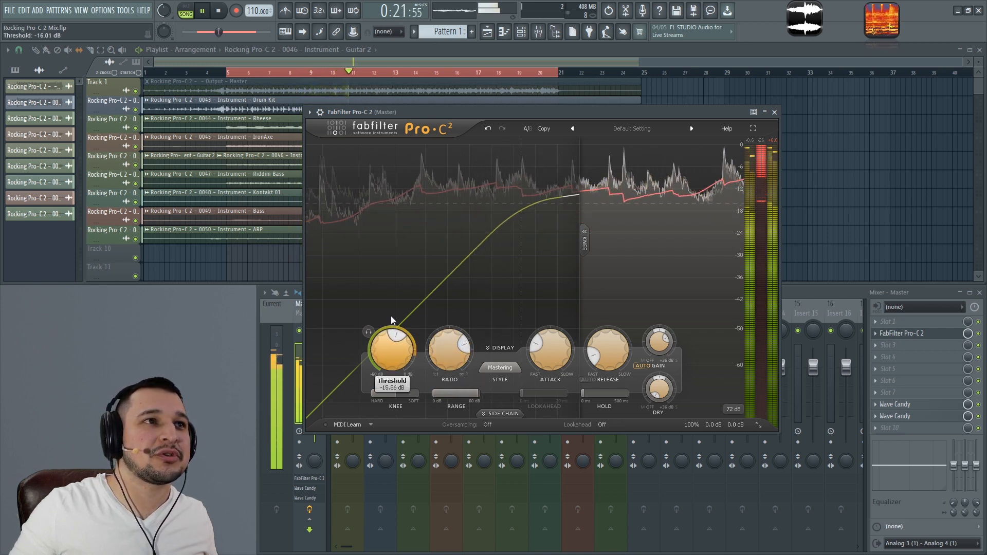
left_click_drag(452, 351, 449, 360)
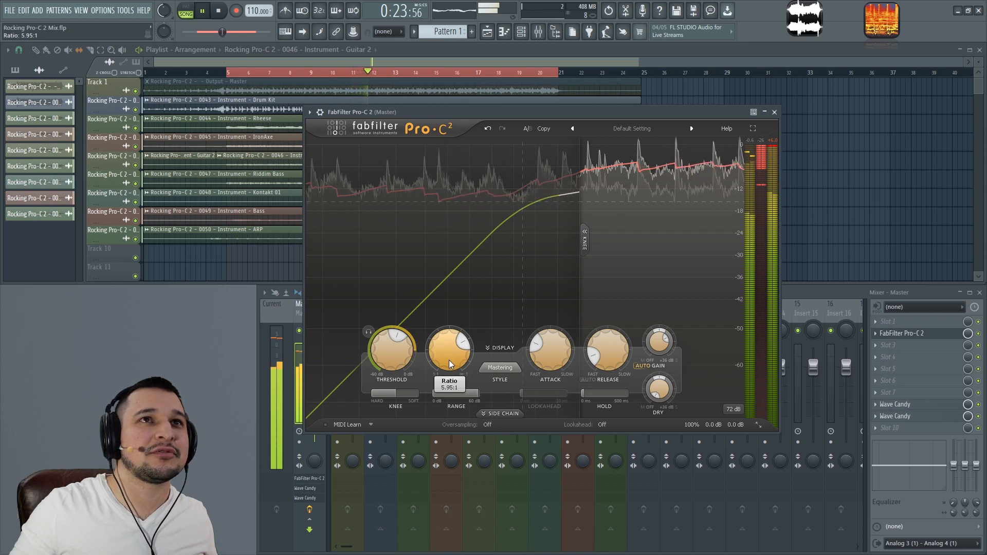
left_click(647, 365)
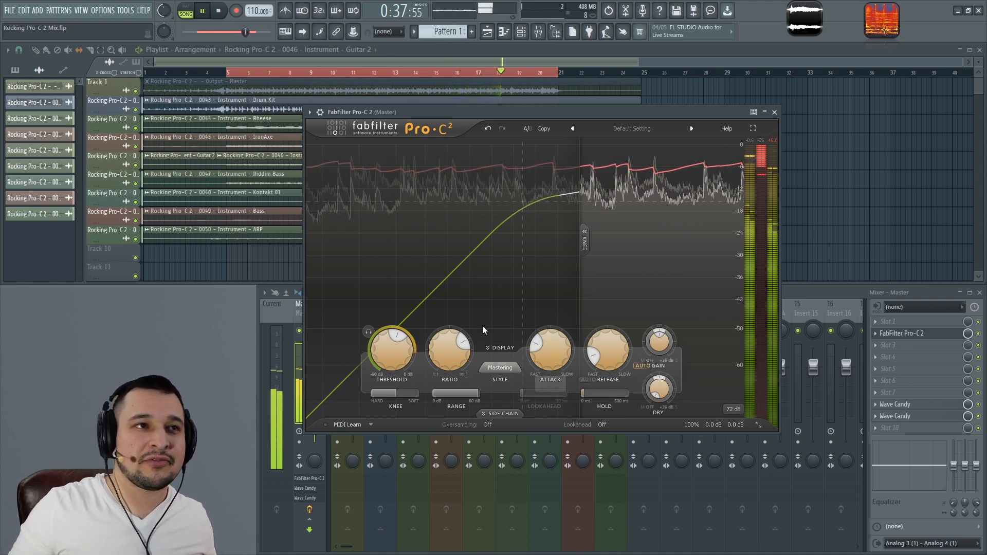
Try the compressor's input level at about -14 dB and about +13.12 dB, and reset it to 0 dB.
mouse_move(728, 424)
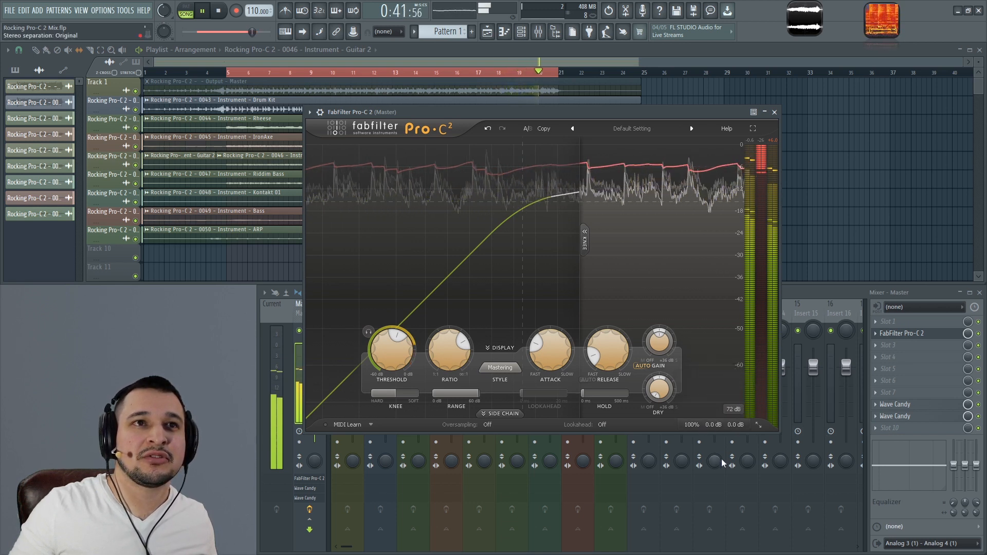
left_click_drag(695, 386, 708, 449)
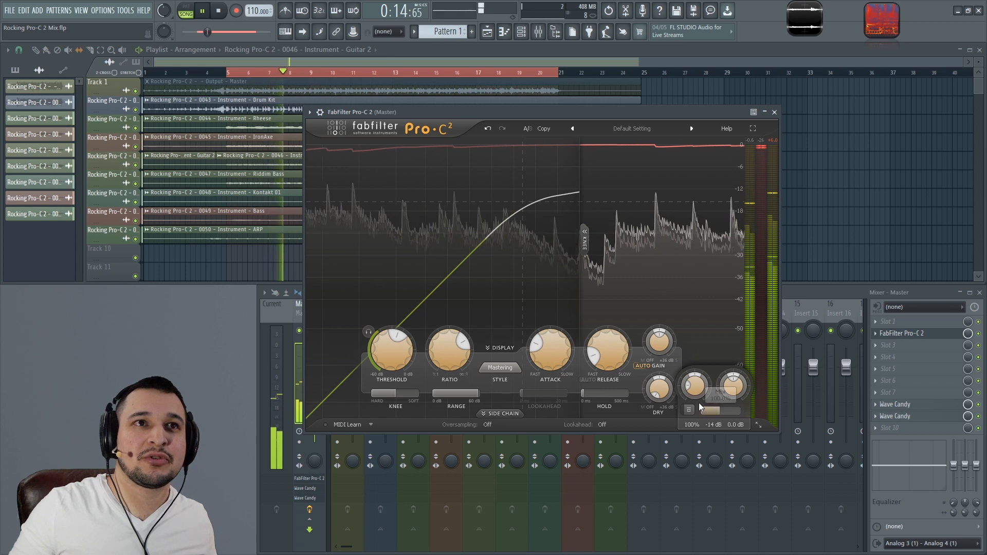
left_click_drag(698, 390, 674, 332)
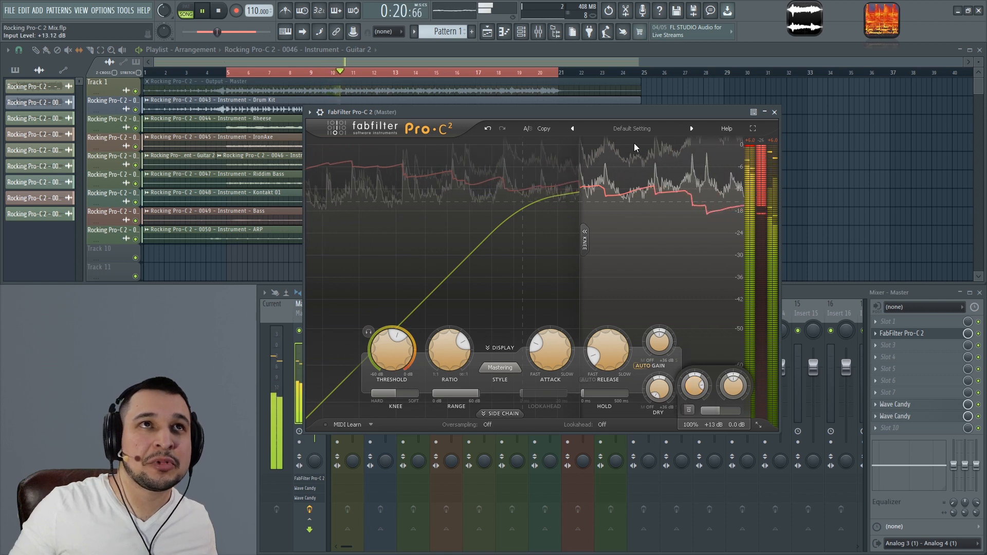
left_click_drag(694, 391, 693, 440)
left_click(696, 387, "ctrl")
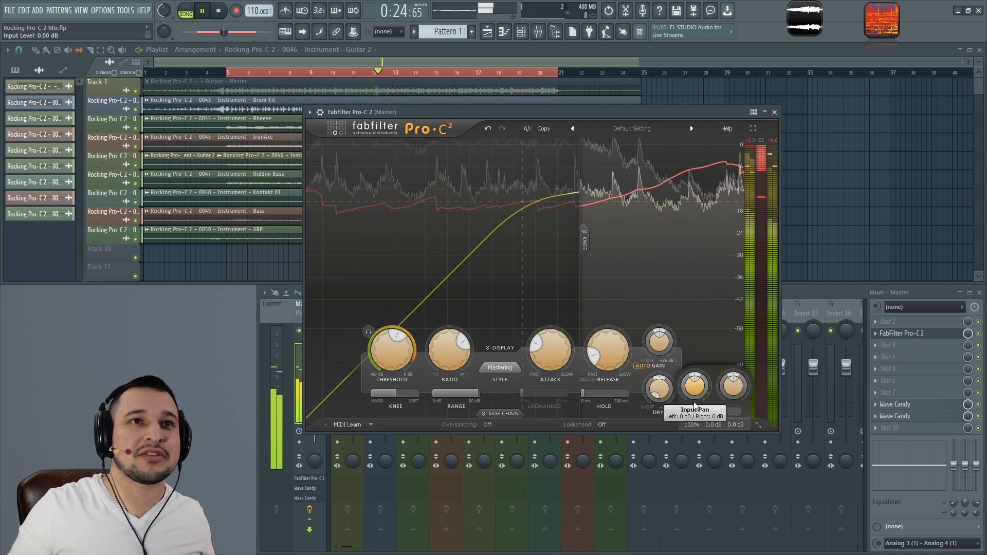
Try the compressor's output level at about -8.89 dB and lower, and reset it to 0 dB.
left_click_drag(738, 391, 741, 435)
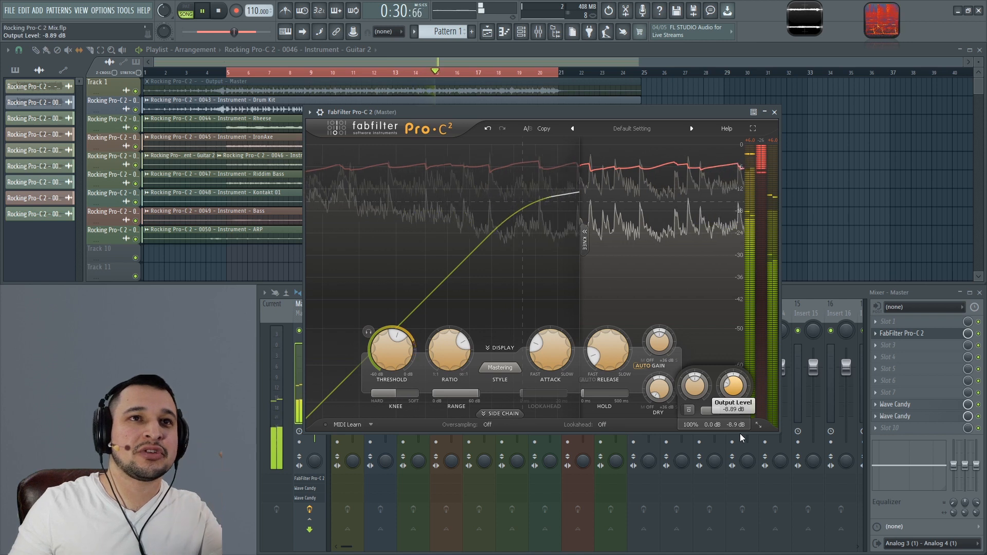
left_click_drag(739, 433, 738, 448)
left_click(734, 387, "ctrl")
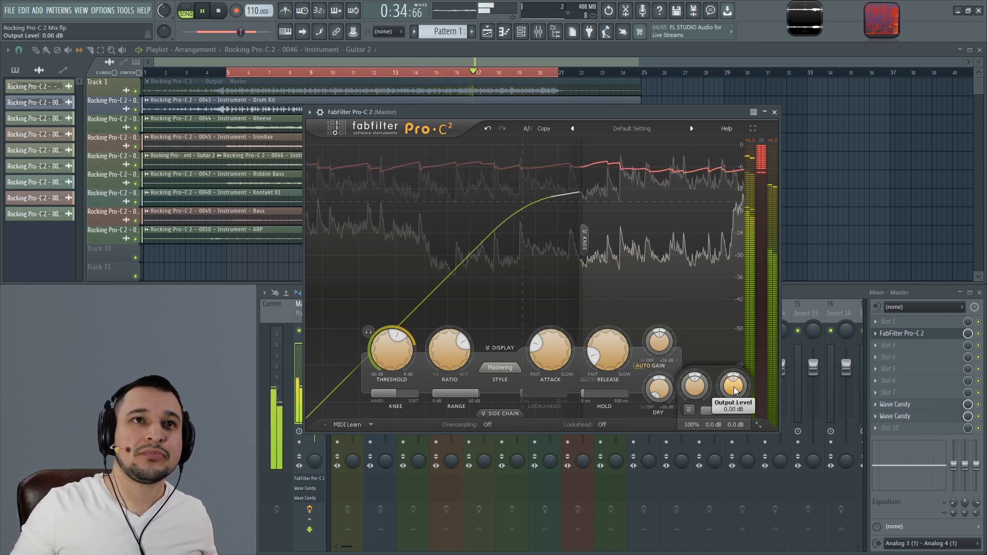
Try the mix amount at 200% and the input level at about -19.10 dB, returning them to 100% and 0 dB.
left_click_drag(718, 412, 659, 419)
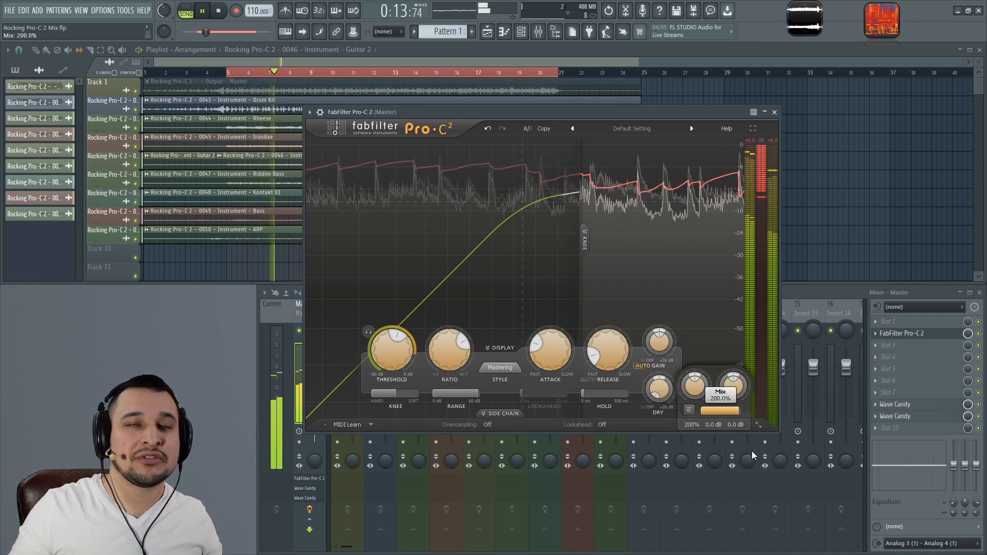
left_click_drag(754, 451, 722, 408)
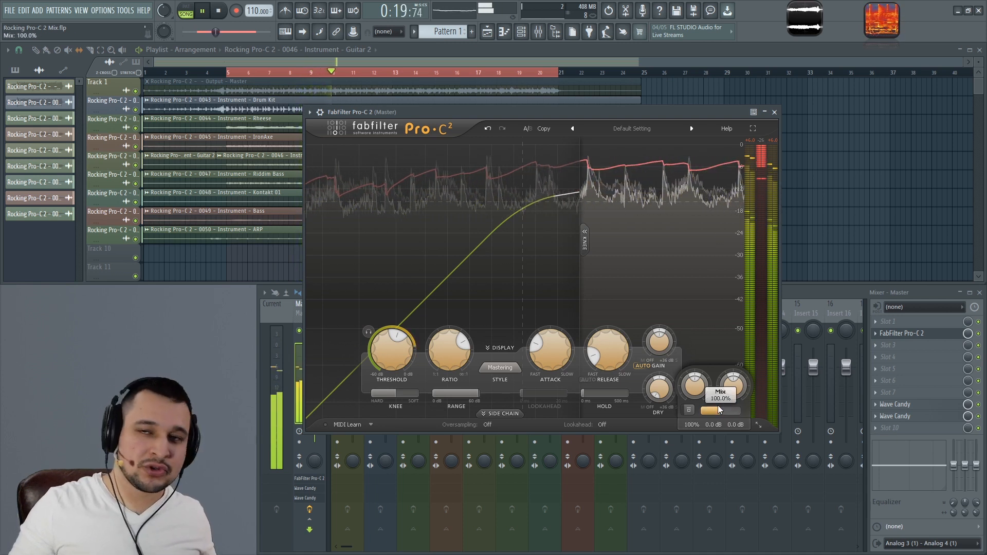
left_click_drag(700, 402, 690, 446)
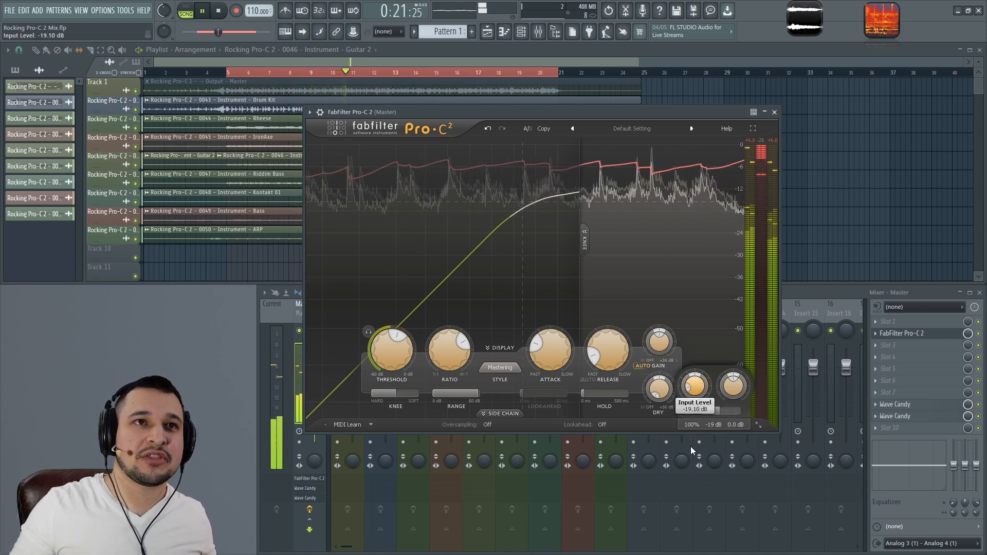
double_click(695, 391)
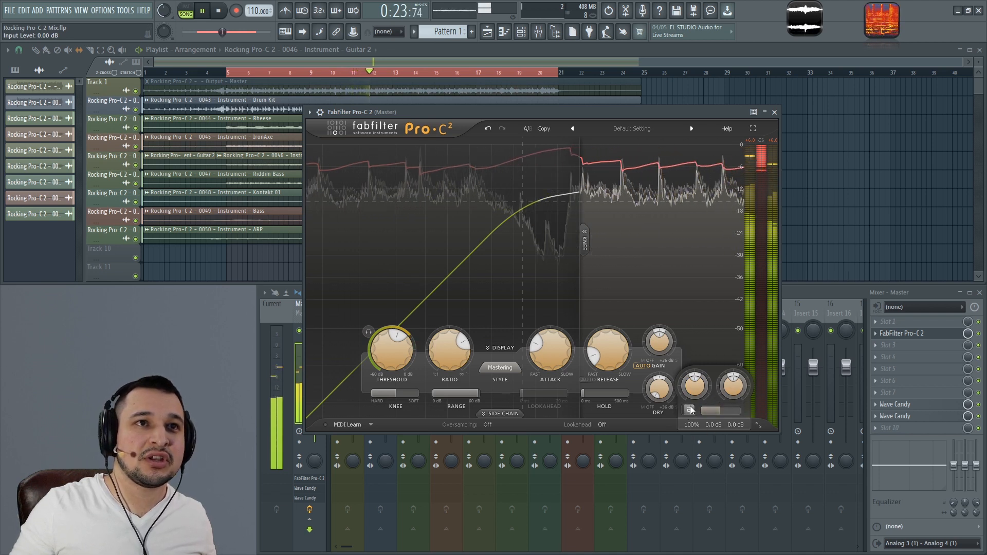
Compare the mix with the compressor bypassed and active, and stop playback.
left_click(689, 411)
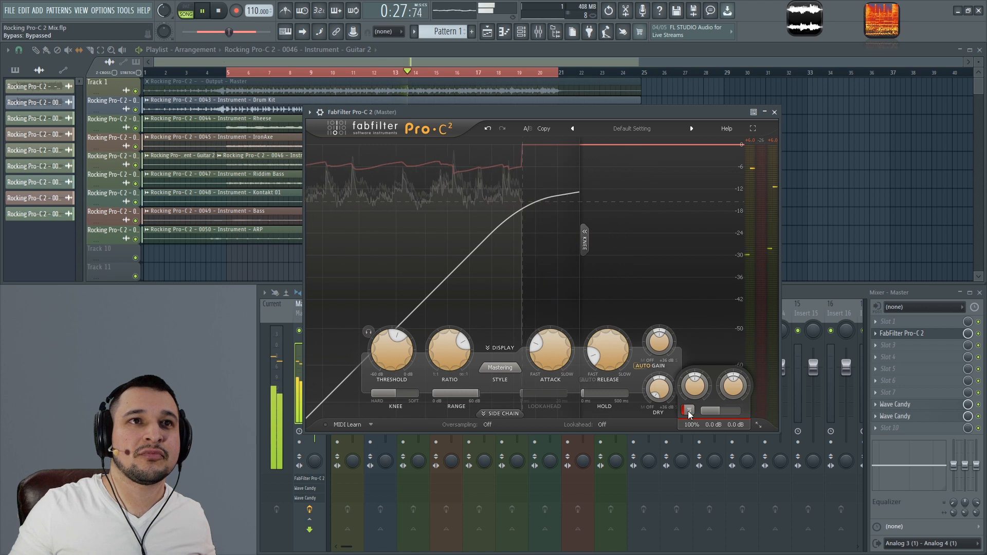
left_click(689, 411)
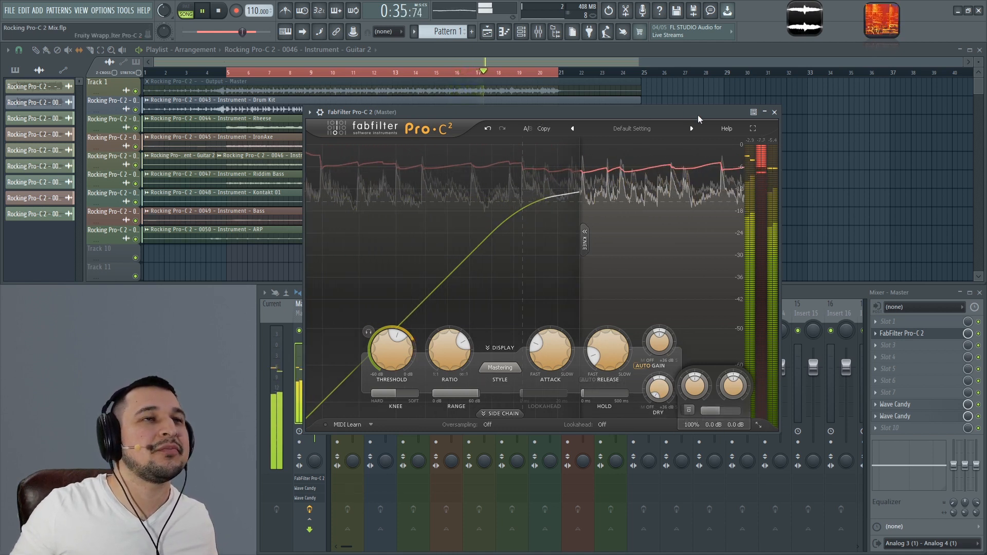
key("space")
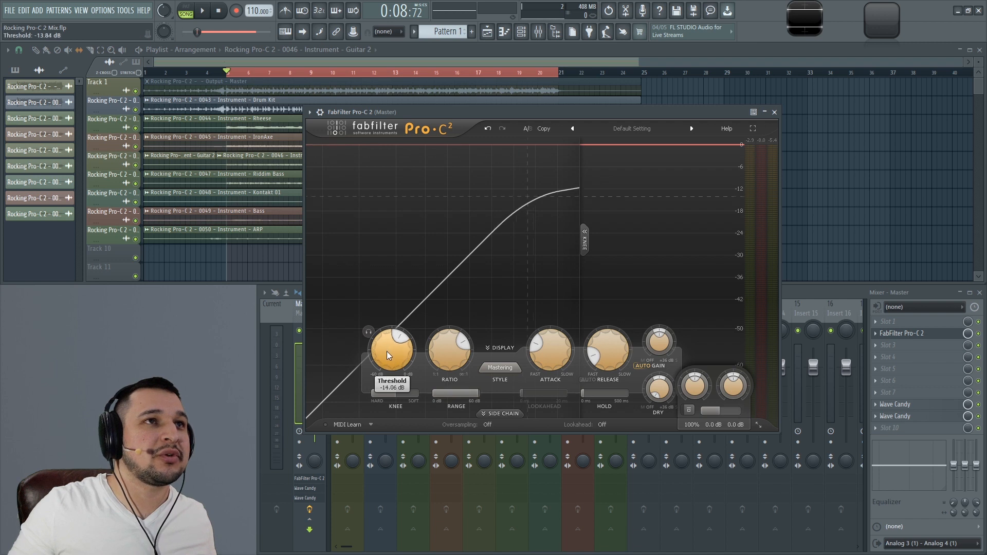
Set a hard knee and a 100:1 ratio, and play the mix with the threshold at about -14.67 dB.
left_click_drag(384, 308, 385, 383)
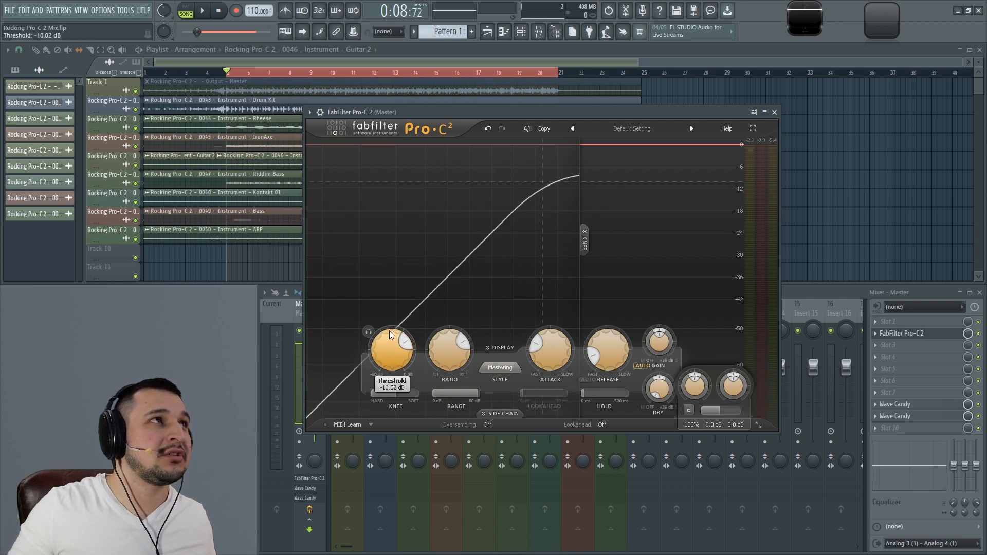
left_click_drag(405, 344, 393, 399)
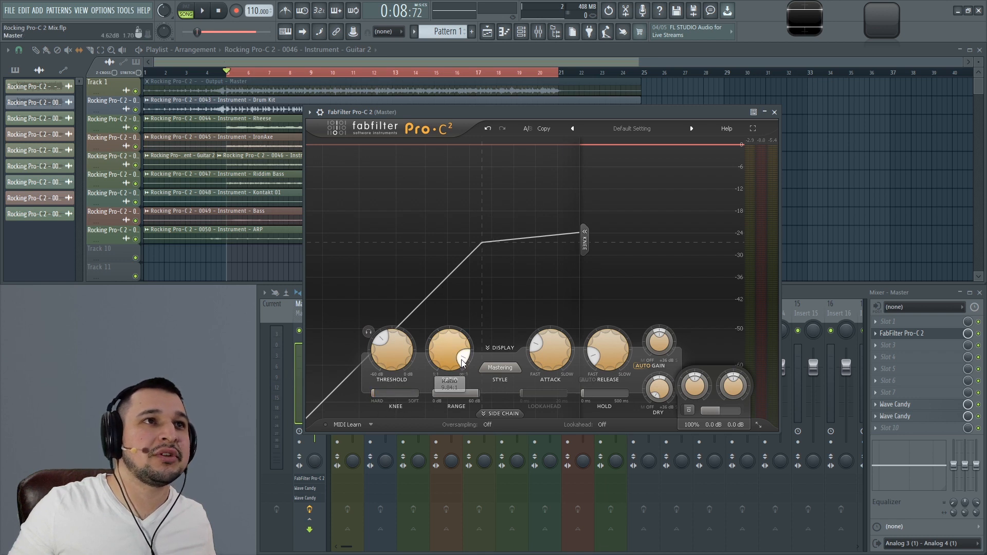
left_click_drag(462, 363, 433, 269)
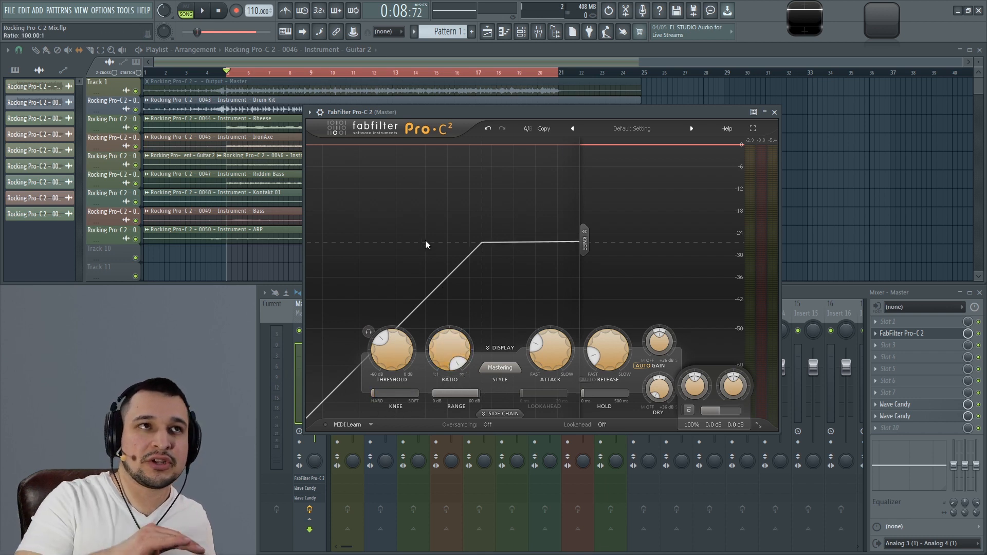
key("space")
left_click_drag(370, 334, 395, 308)
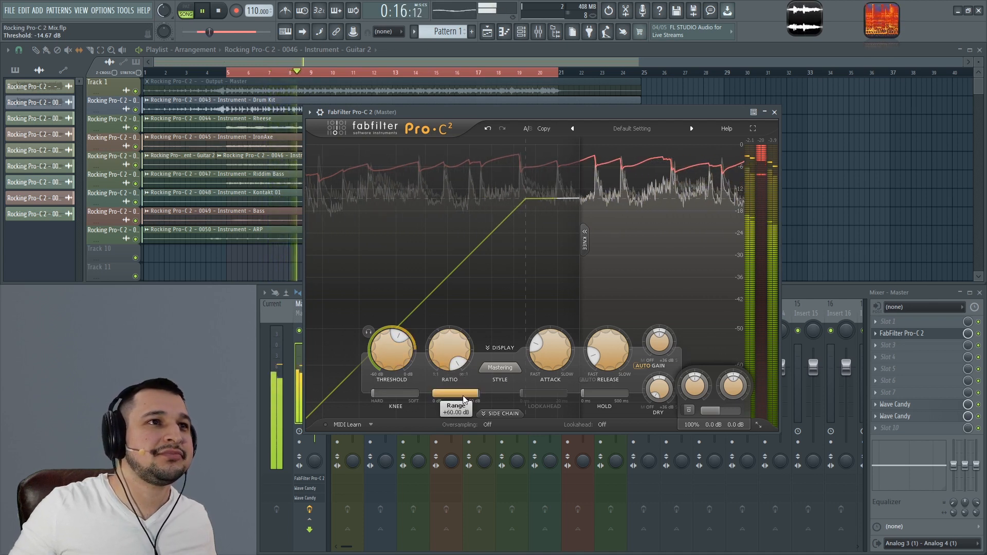
Replay the loop with the range reduced to about +5.77 dB, stop playback, and set the range to +6 dB.
left_click_drag(478, 394, 434, 393)
key("space")
key("space")
key("space")
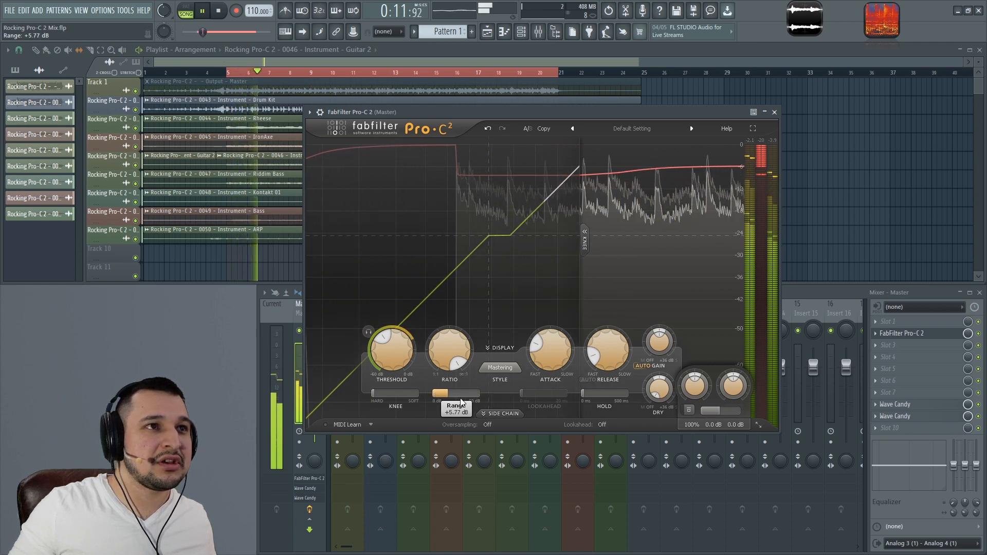
key("space")
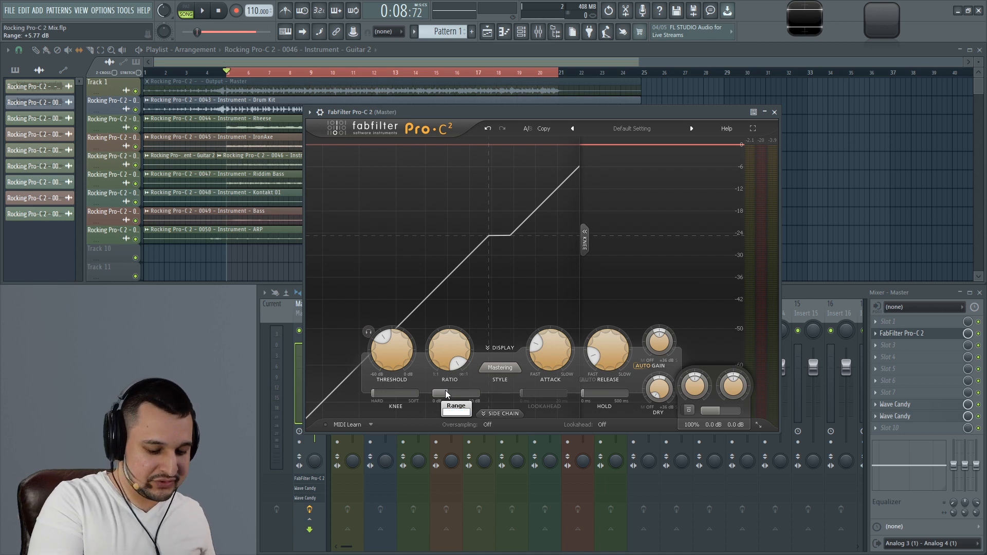
mouse_move(446, 395)
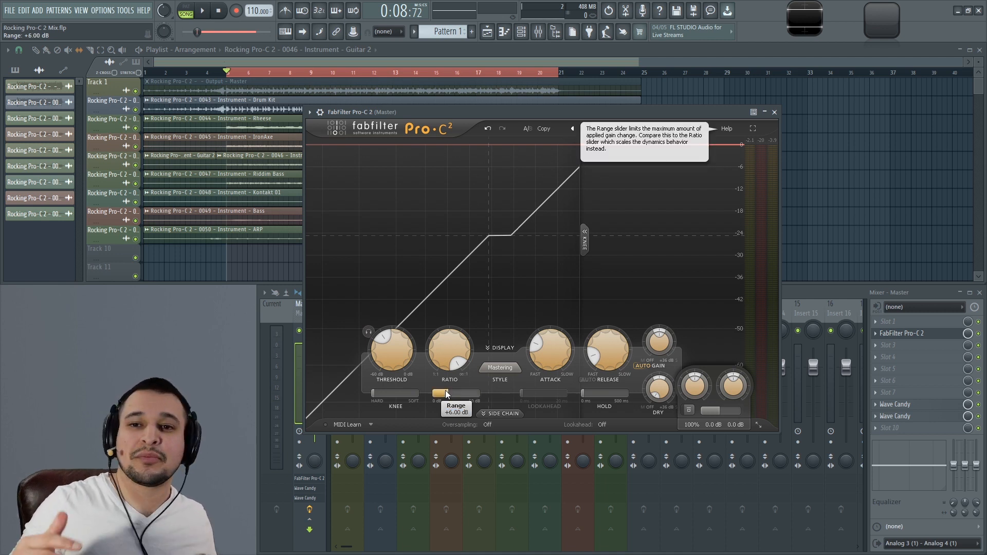
Play the loop with lower thresholds and a wider range, raise the threshold to about -21.18 dB, and stop playback.
key("space")
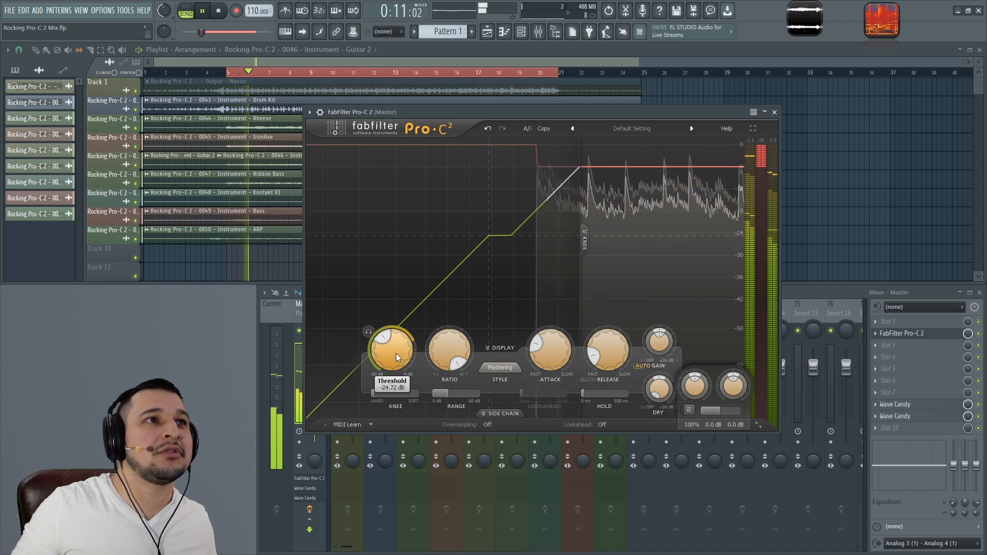
left_click_drag(396, 353, 405, 425)
left_click_drag(404, 367, 496, 402)
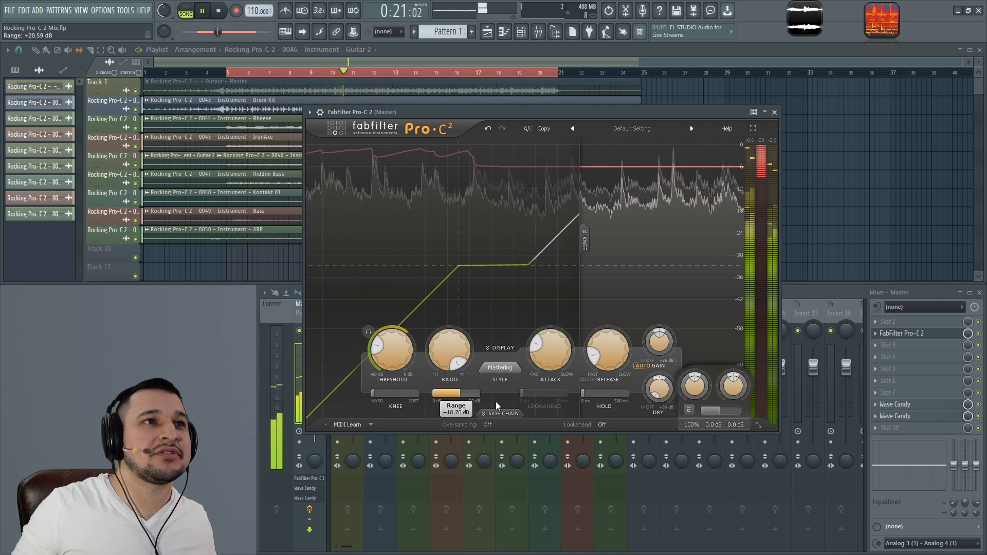
left_click_drag(396, 348, 383, 333)
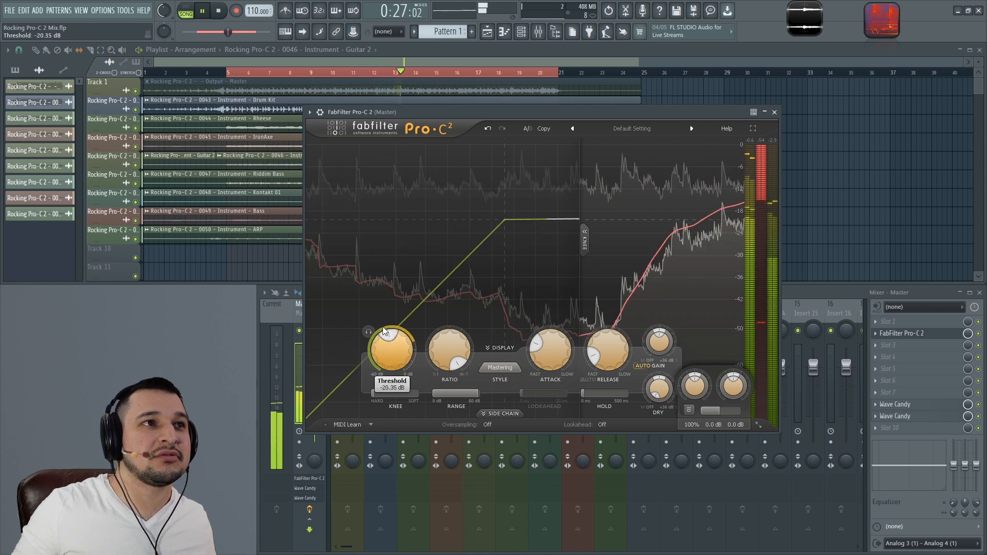
key("space")
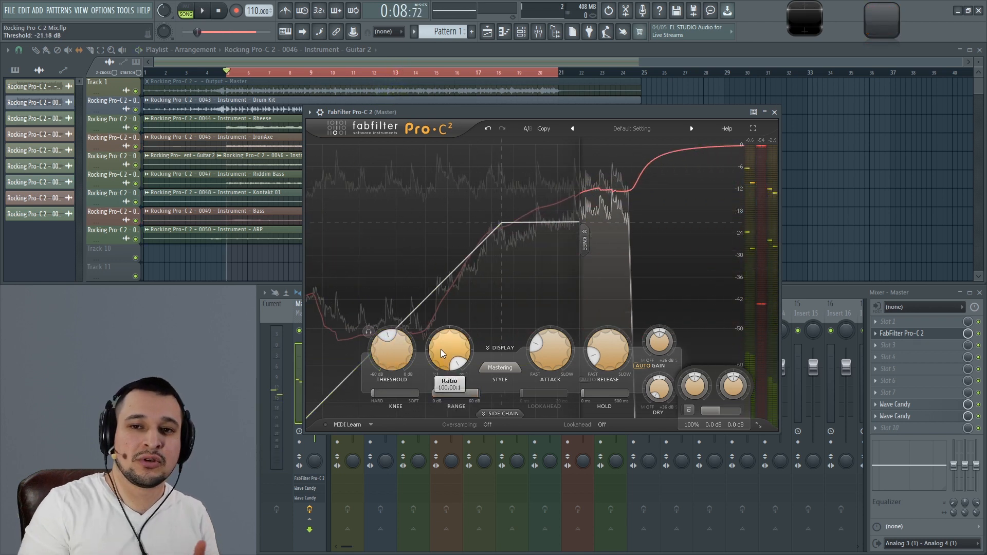
Lower the threshold slightly and reduce the range through about +15.66 dB to about +6.02 dB.
mouse_move(440, 350)
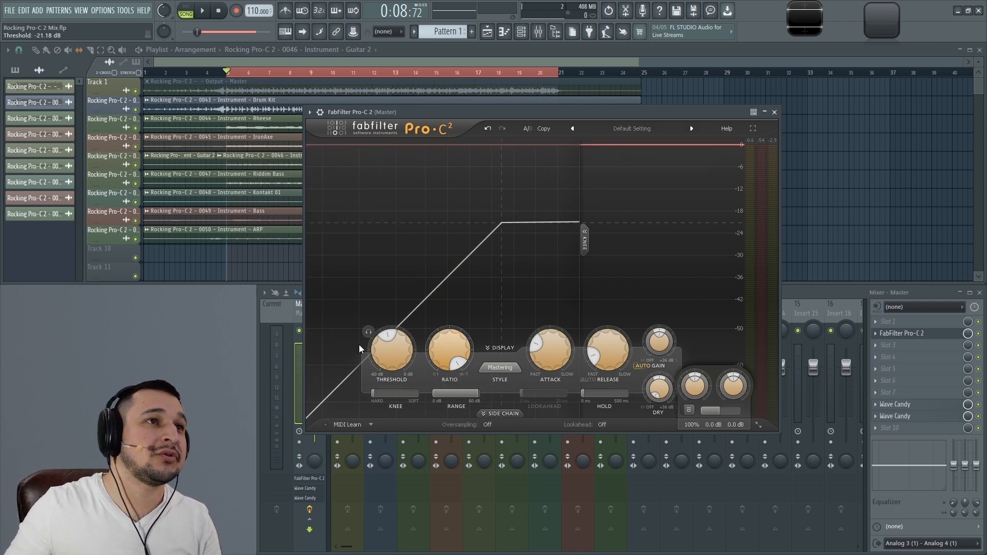
mouse_move(400, 348)
left_mouse_down()
mouse_move(413, 264)
mouse_move(421, 372)
mouse_move(403, 356)
left_mouse_up()
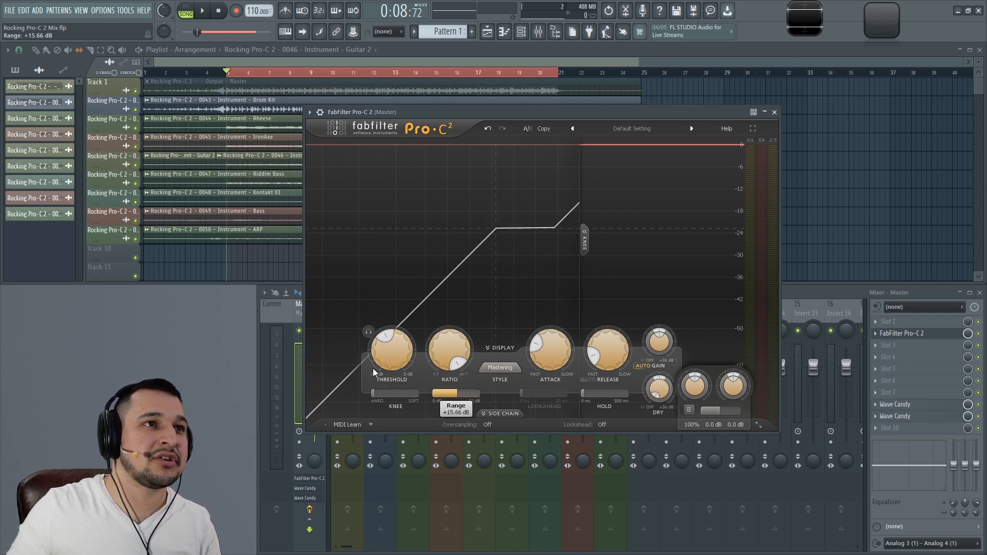
left_click_drag(372, 368, 334, 350)
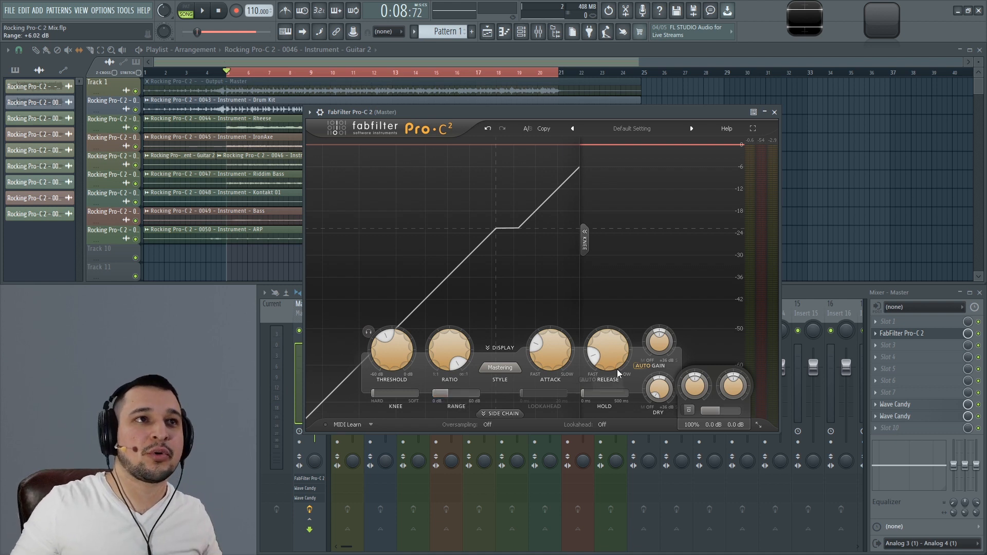
Review the compressor style options, and set the ratio to about 3.02:1 and the threshold to about -25.48 dB.
left_click(509, 369)
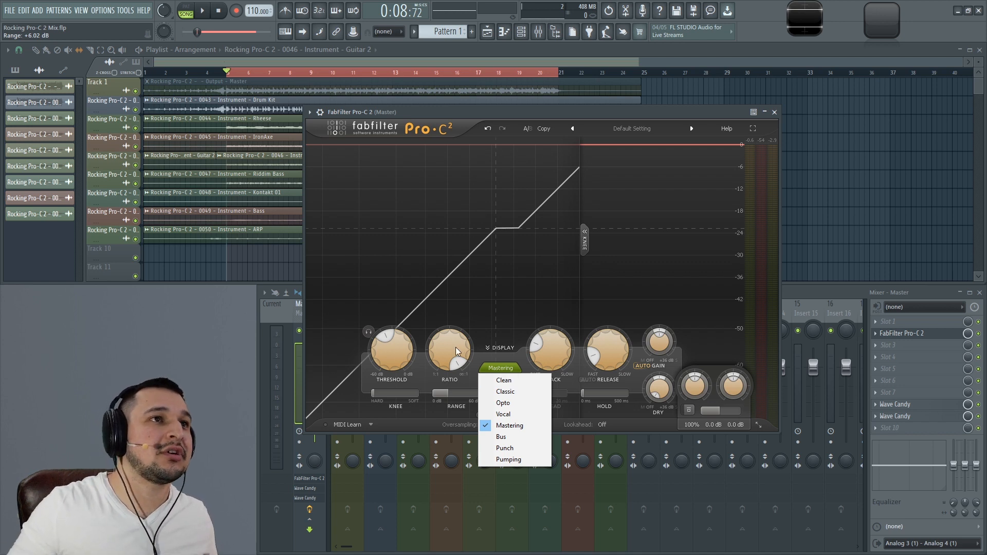
left_click_drag(456, 348, 445, 421)
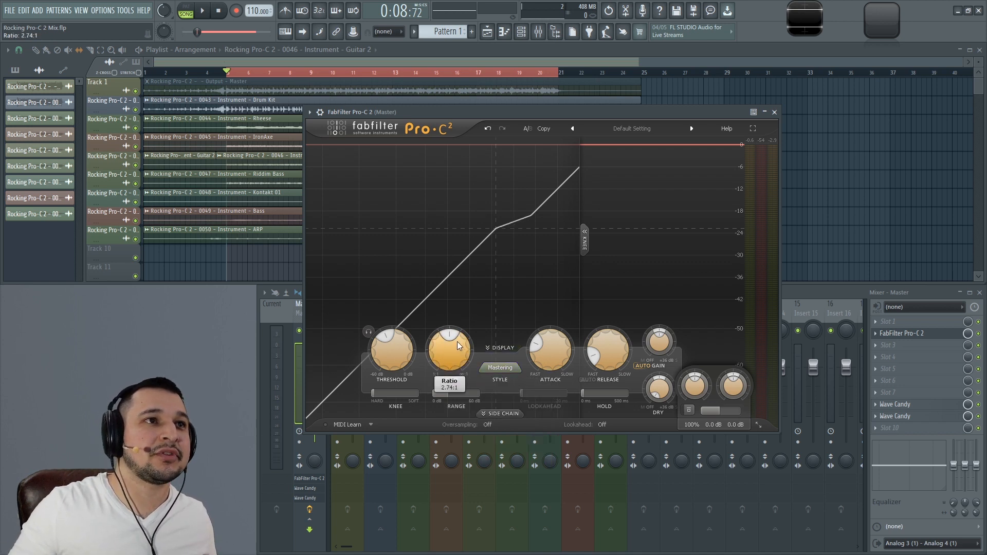
left_click_drag(457, 344, 454, 341)
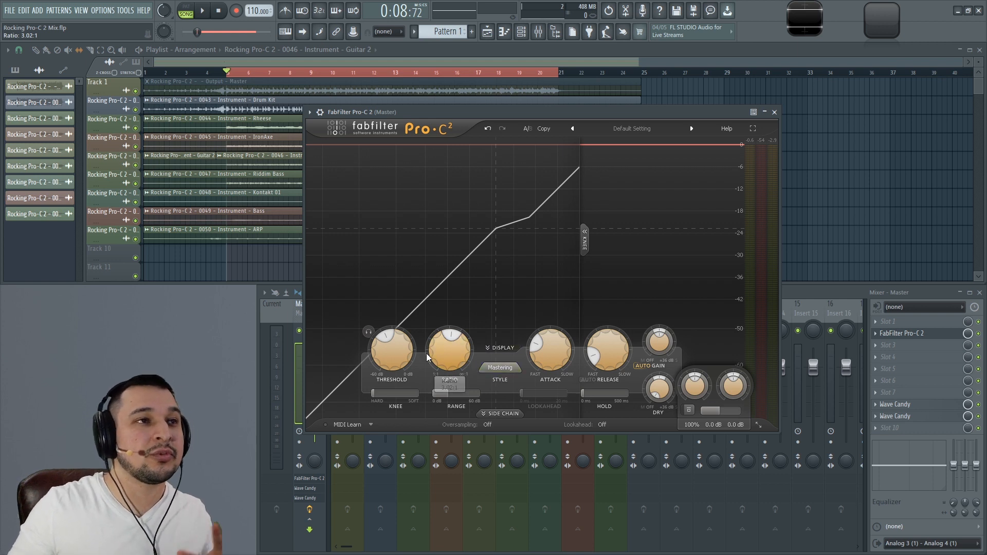
left_click_drag(384, 352, 406, 361)
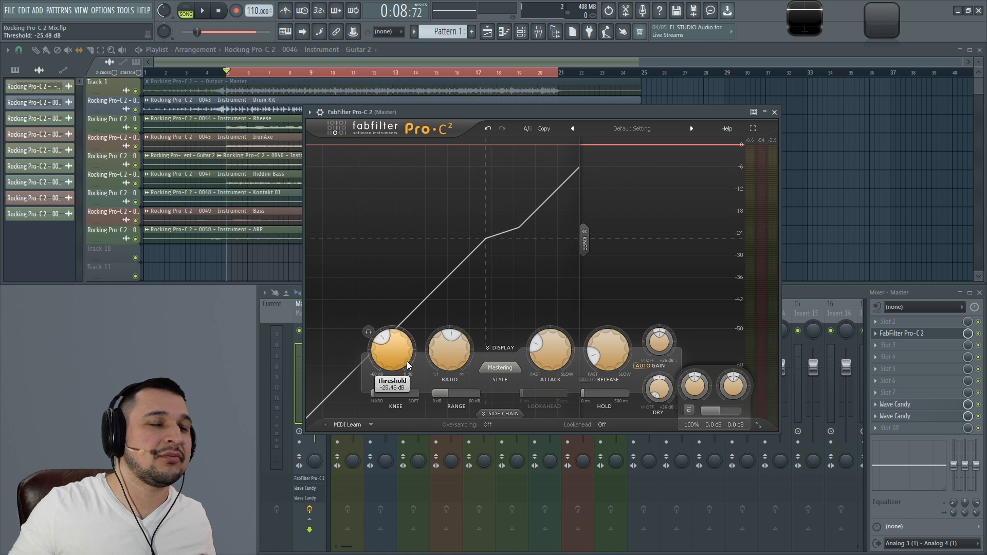
Play the loop with the range at its 60 dB maximum, and replay it after resetting the master volume.
key("space")
left_click_drag(450, 394, 478, 394)
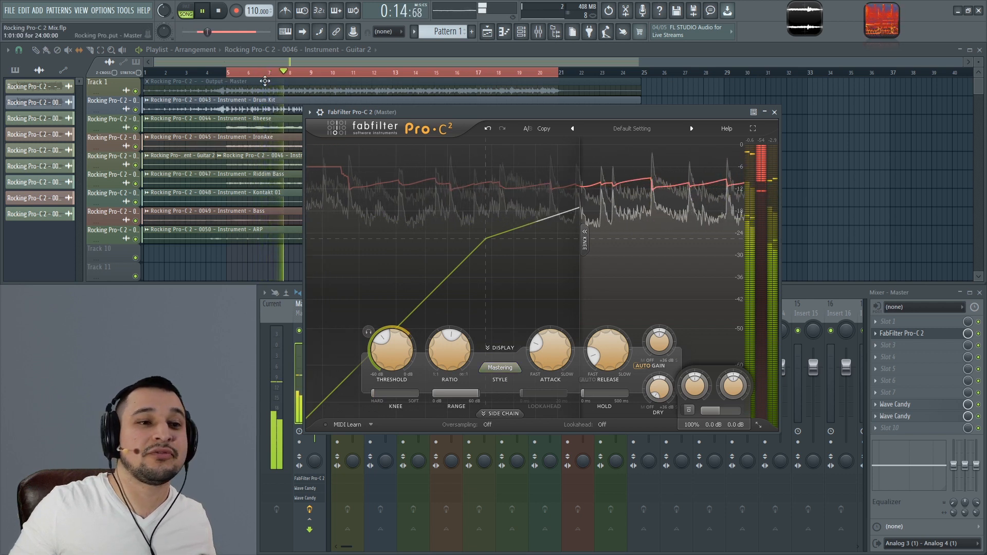
key("space")
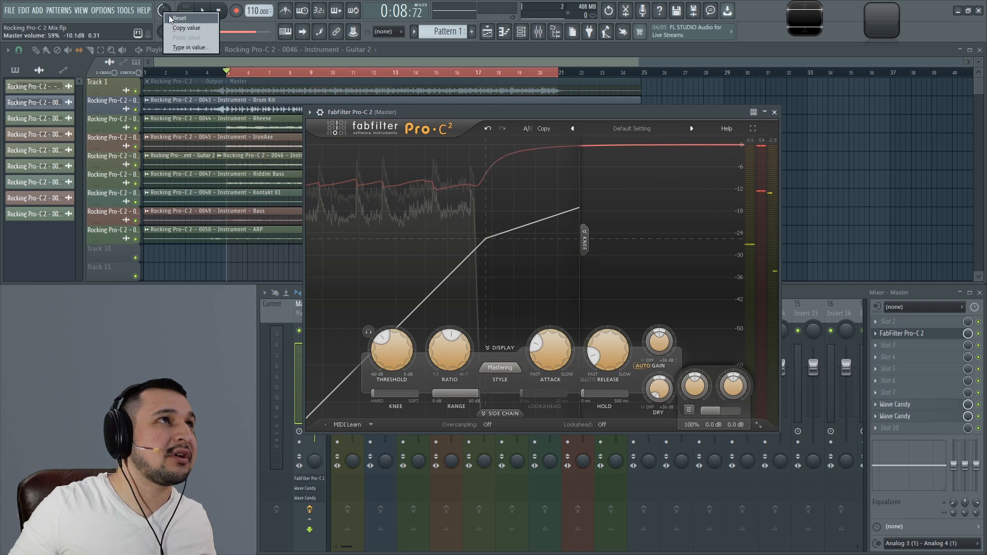
key("space")
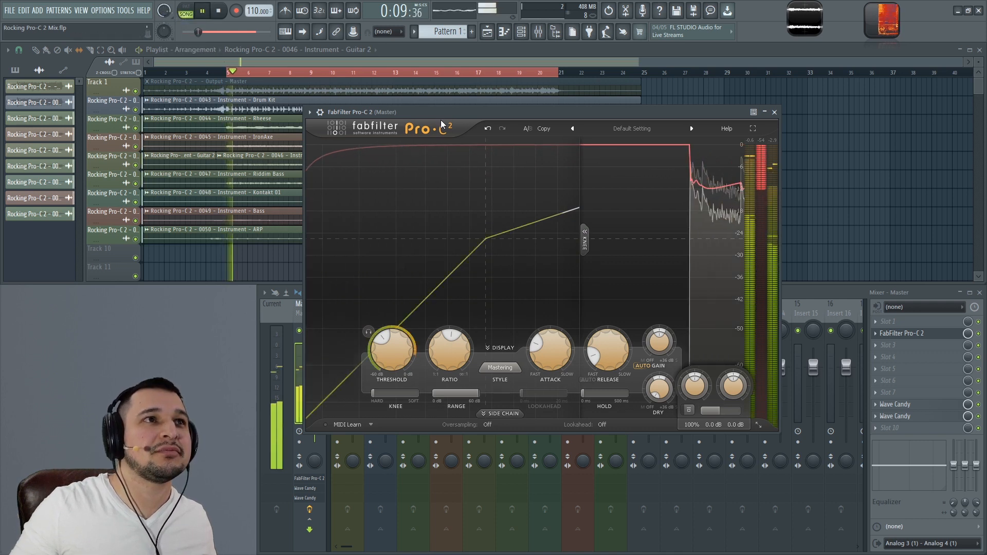
Audition the Clean, Classic, Opto and Vocal compressor styles in turn while the loop plays.
left_click(503, 368)
left_click(500, 381)
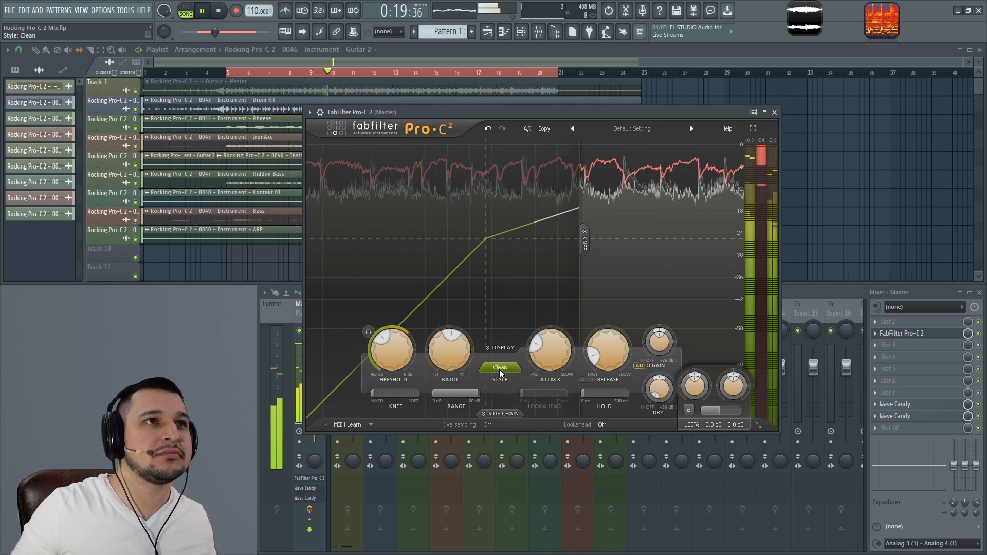
left_click(502, 368)
left_click(503, 392)
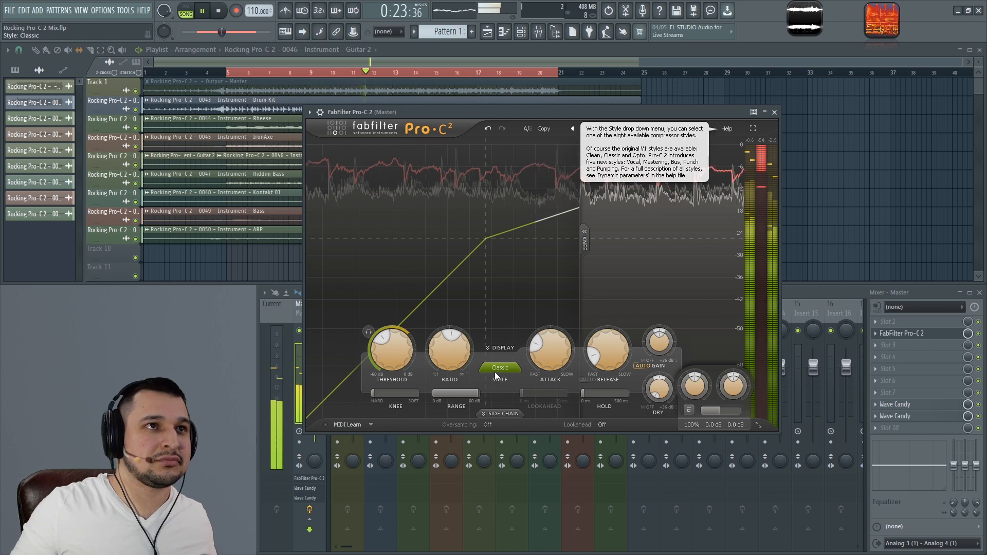
left_click(499, 369)
left_click(506, 403)
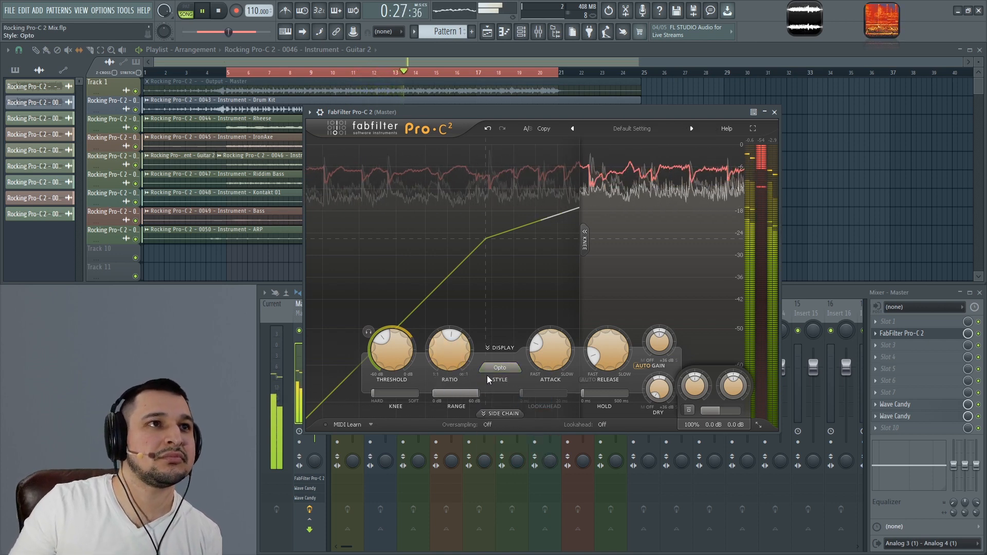
left_click(500, 368)
left_click(514, 412)
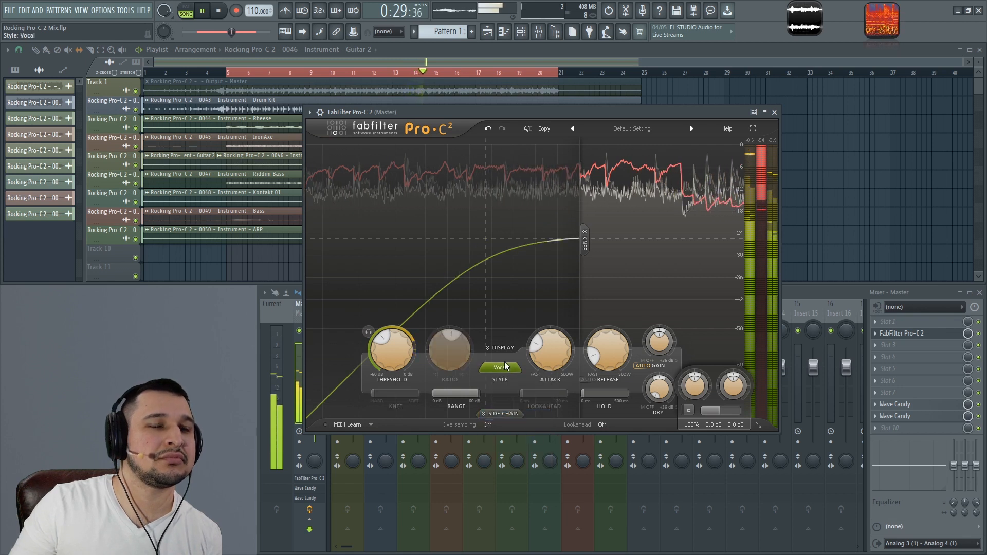
Audition the Mastering, Bus, Punch and Pumping compressor styles during playback, and stop the loop.
left_click(500, 368)
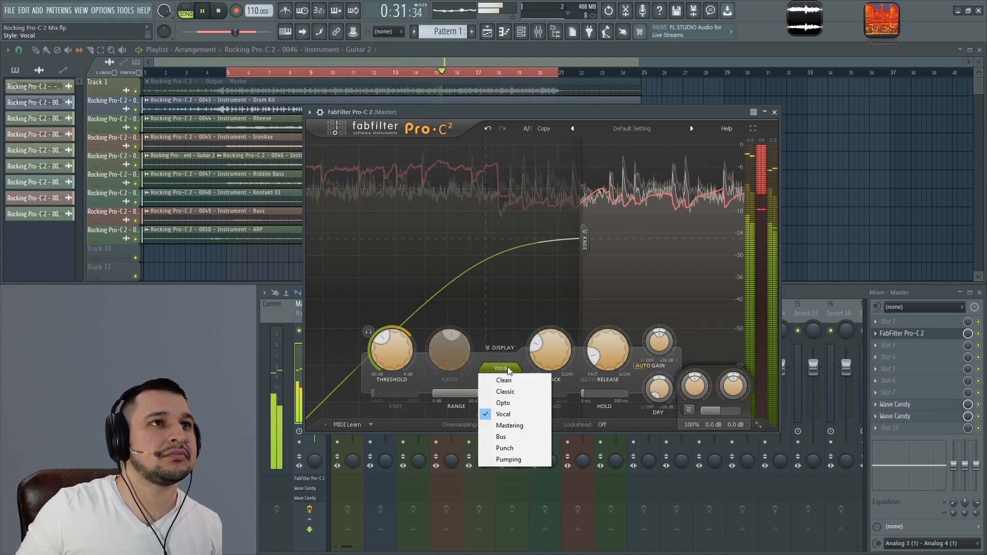
left_click(503, 425)
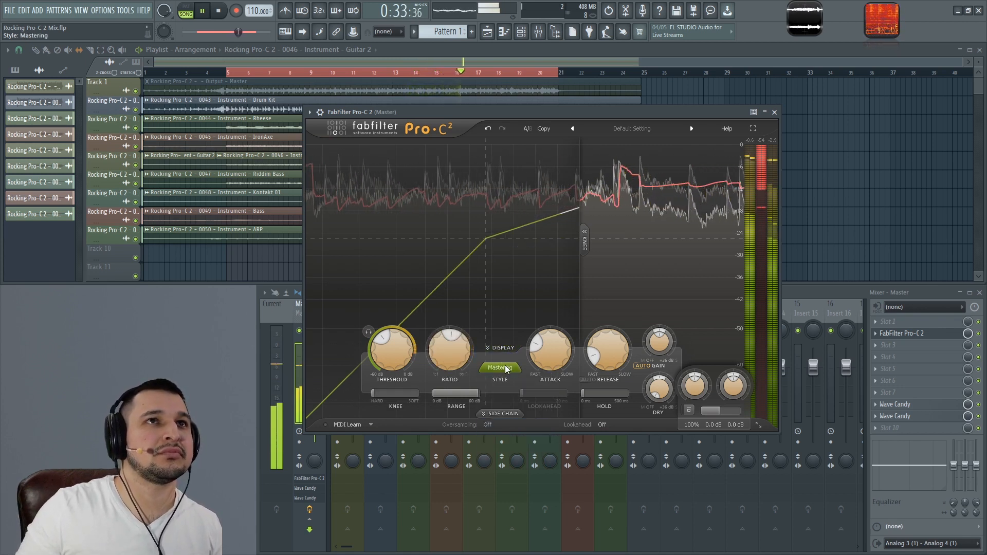
left_click(505, 367)
left_click(501, 436)
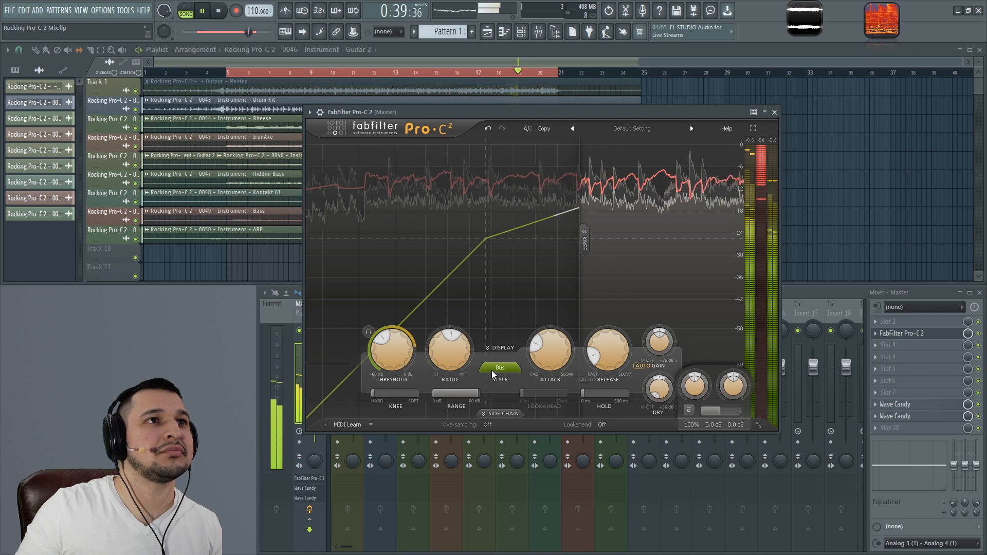
left_click(492, 370)
left_click(507, 451)
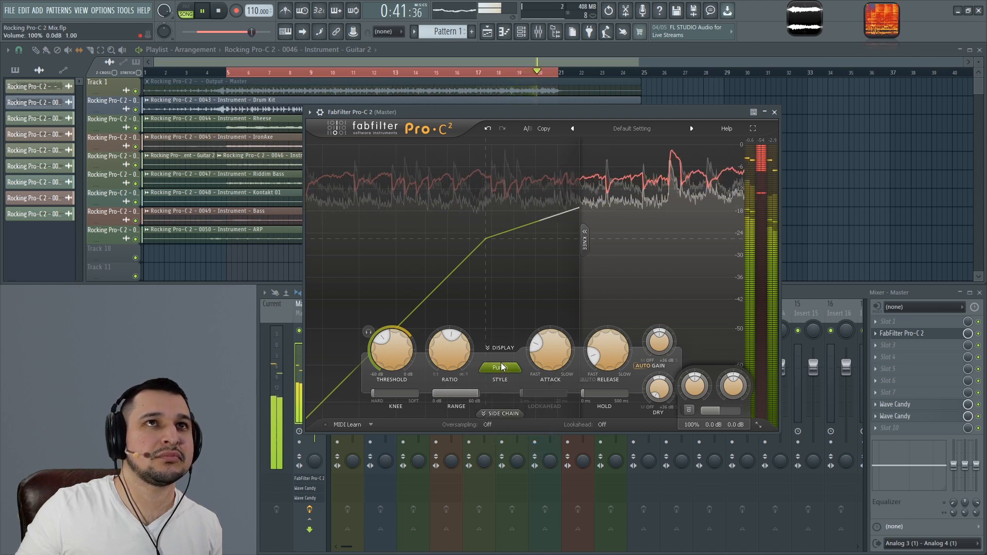
left_click(502, 367)
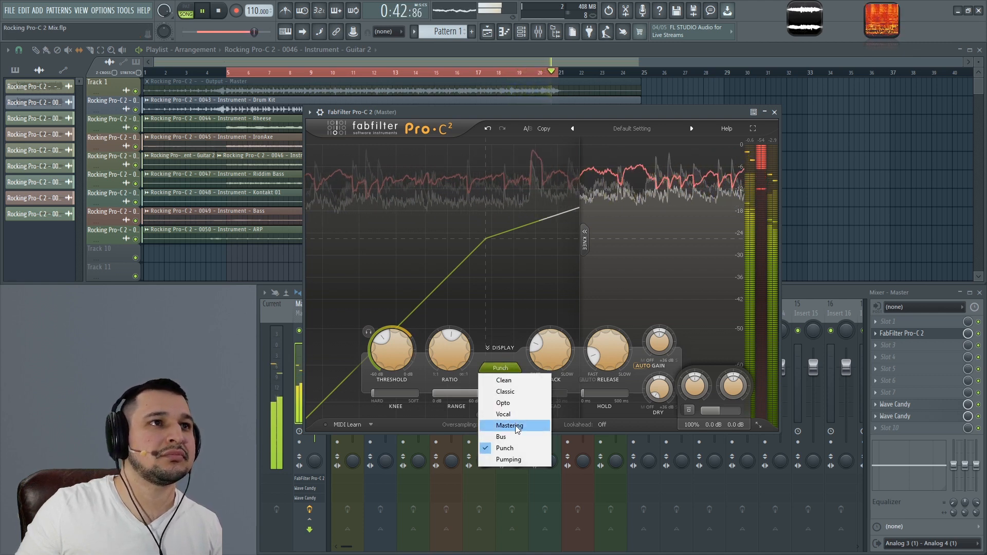
left_click(513, 458)
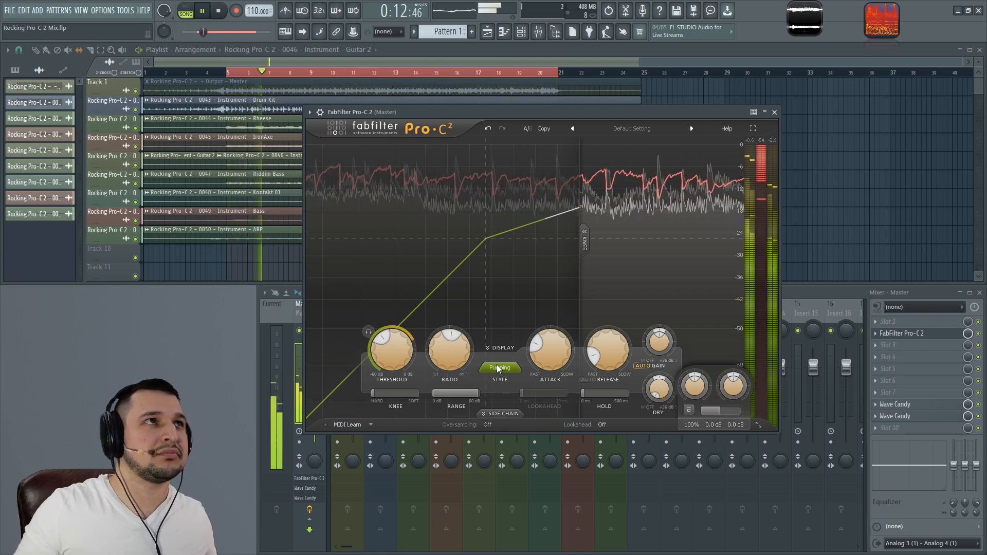
key("space")
Play the loop while raising the ratio to about 6.37:1 and setting the threshold to about -10.07 dB.
mouse_move(555, 348)
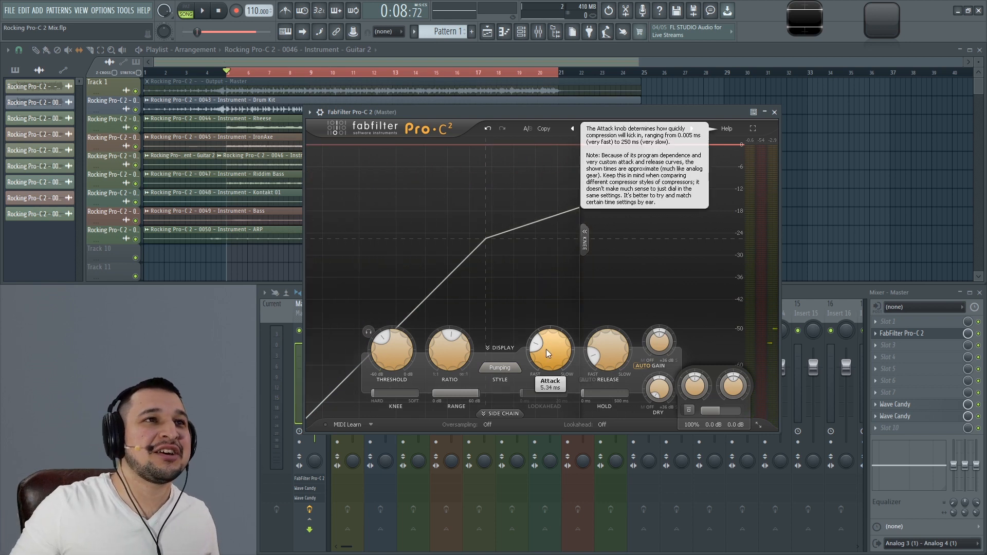
mouse_move(497, 370)
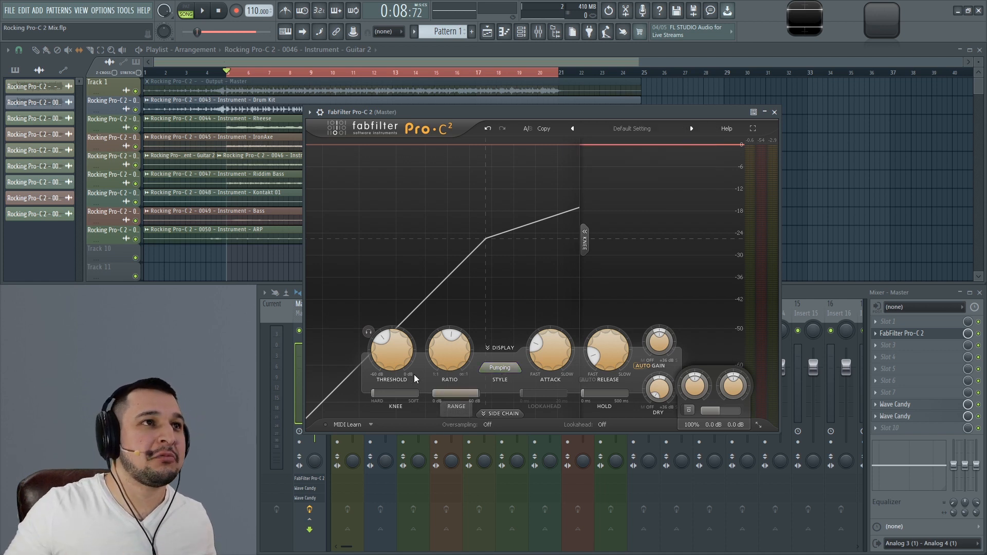
left_click_drag(397, 346, 381, 270)
key("space")
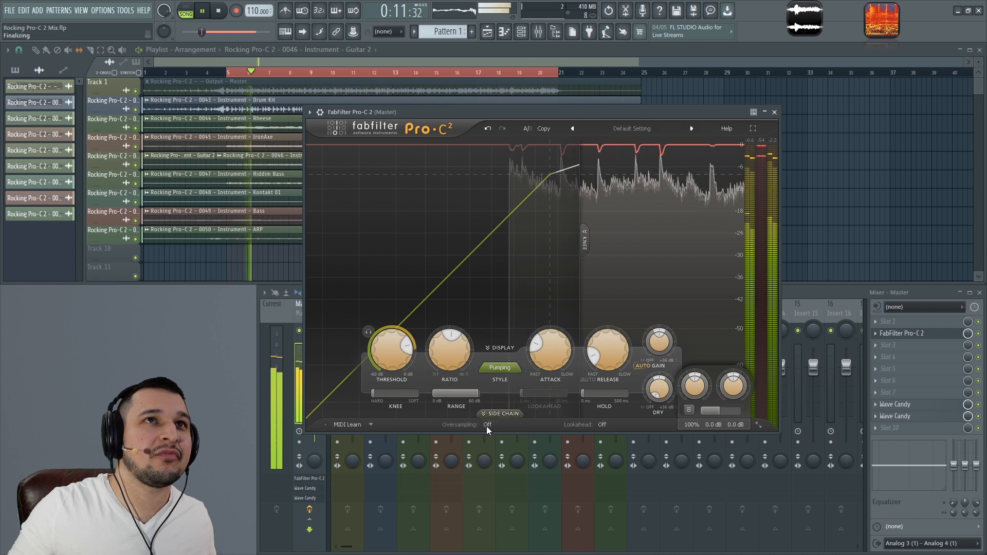
left_click_drag(443, 363, 444, 319)
left_click_drag(391, 366, 404, 384)
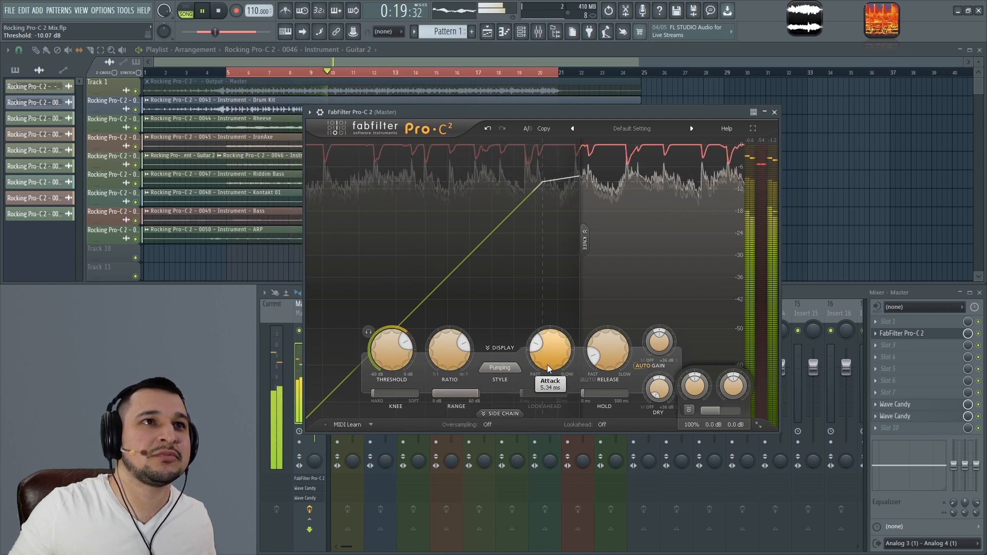
Stop playback, slow the attack and set the release to about 151.8 ms, and replay the loop briefly.
key("space")
left_click_drag(610, 355, 587, 315)
key("space")
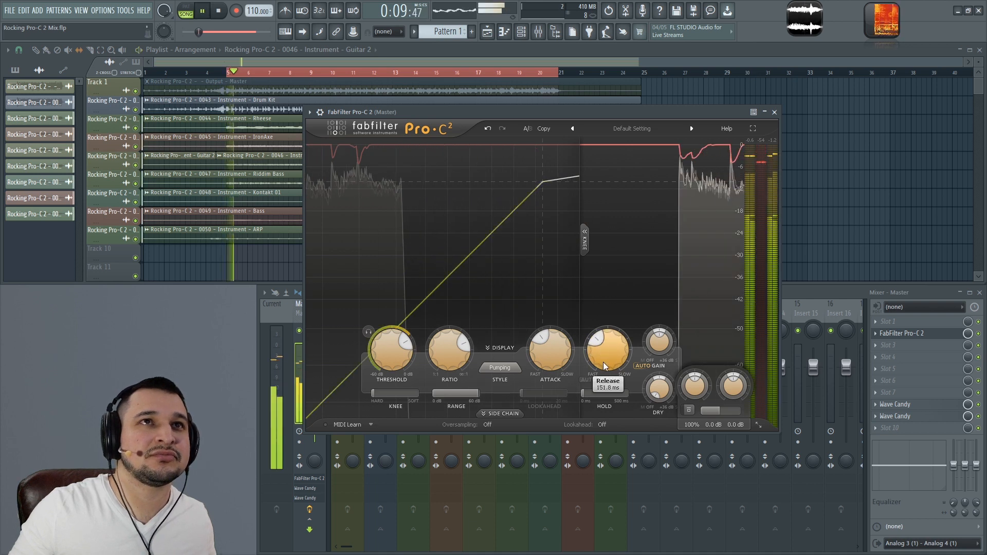
key("space")
Switch the compressor style to Mastering and play the loop.
left_click(500, 368)
left_click(524, 426)
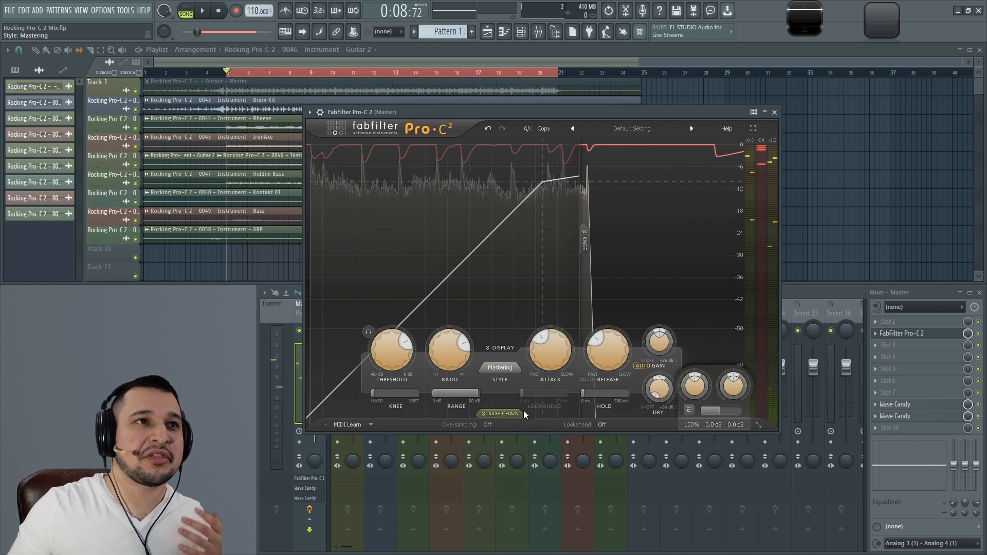
left_click(500, 368)
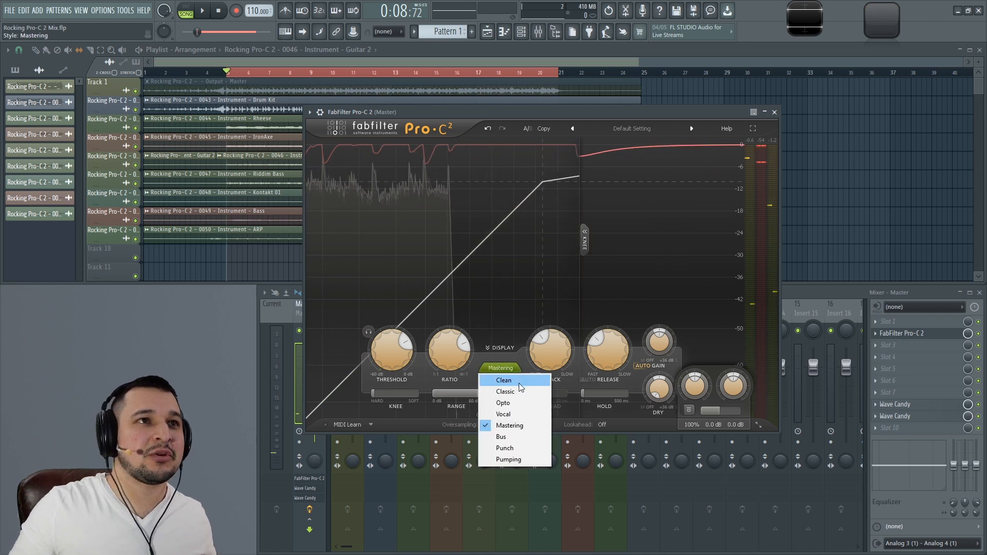
left_click(517, 357)
key("space")
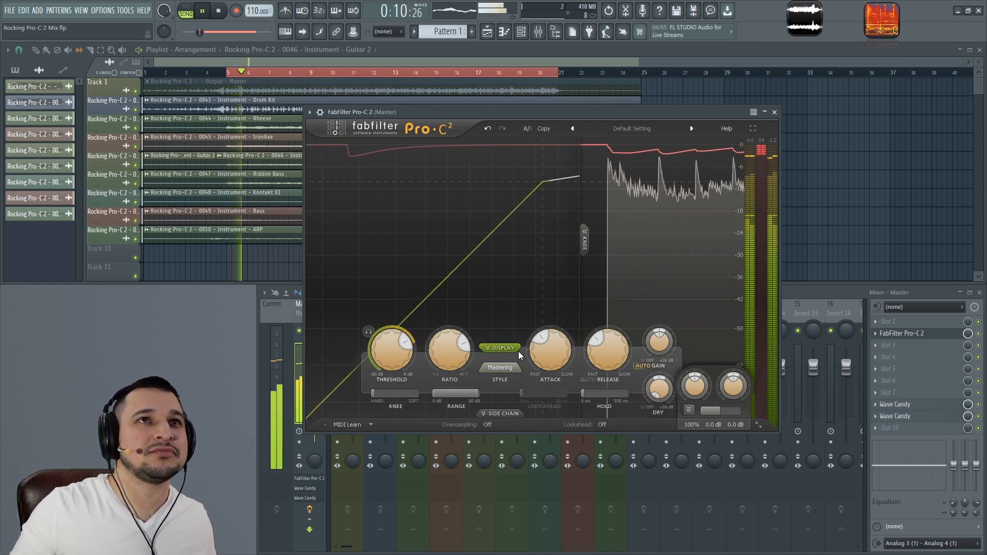
Switch the style to Classic, vary the release through about 110.3 ms to about 141.9 ms, and stop playback.
left_click(500, 368)
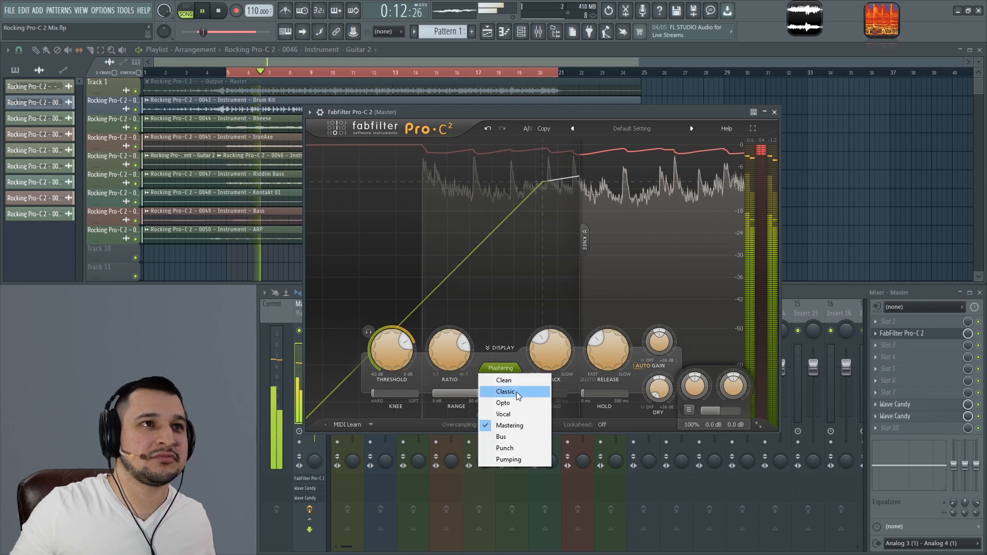
left_click(517, 392)
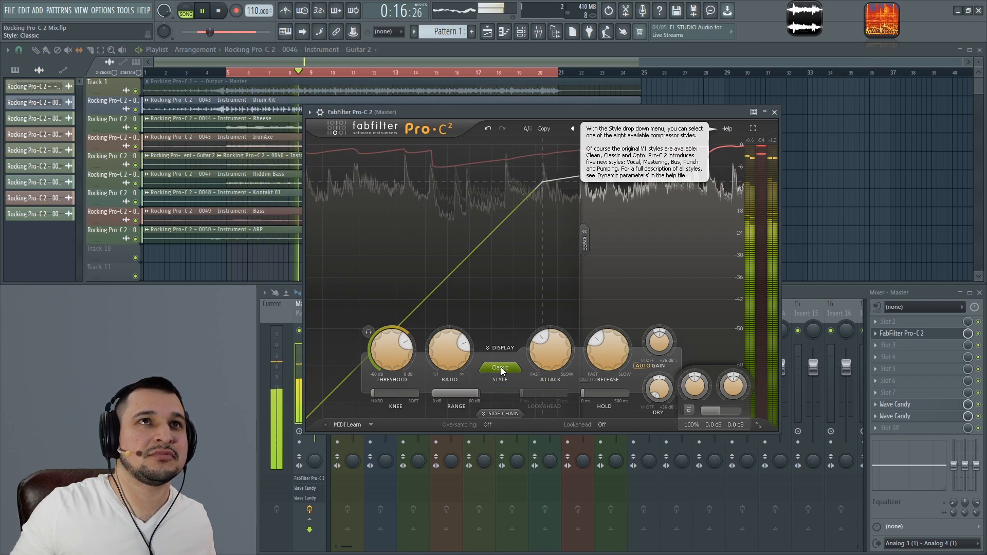
scroll(595, 374, "down", 2)
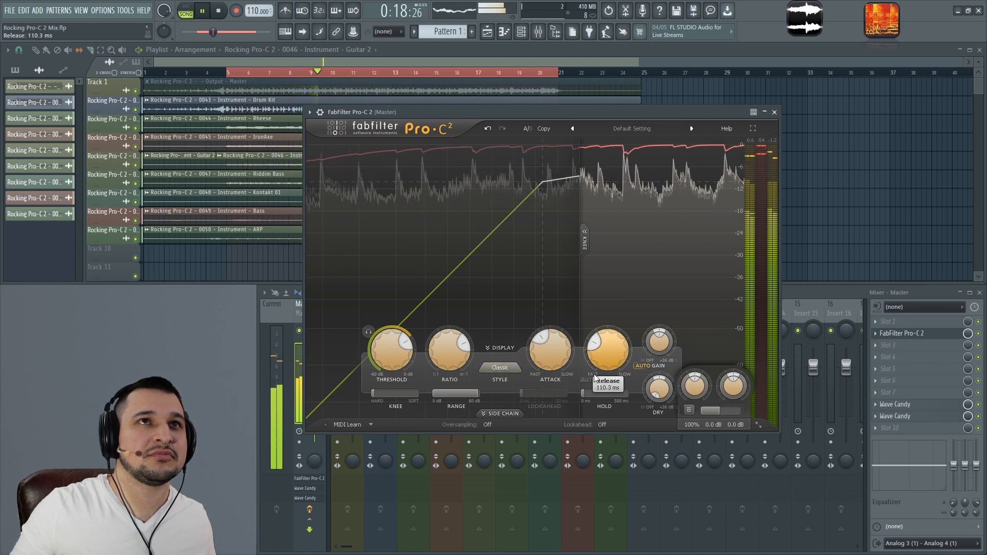
scroll(596, 377, "up", 2)
key("space")
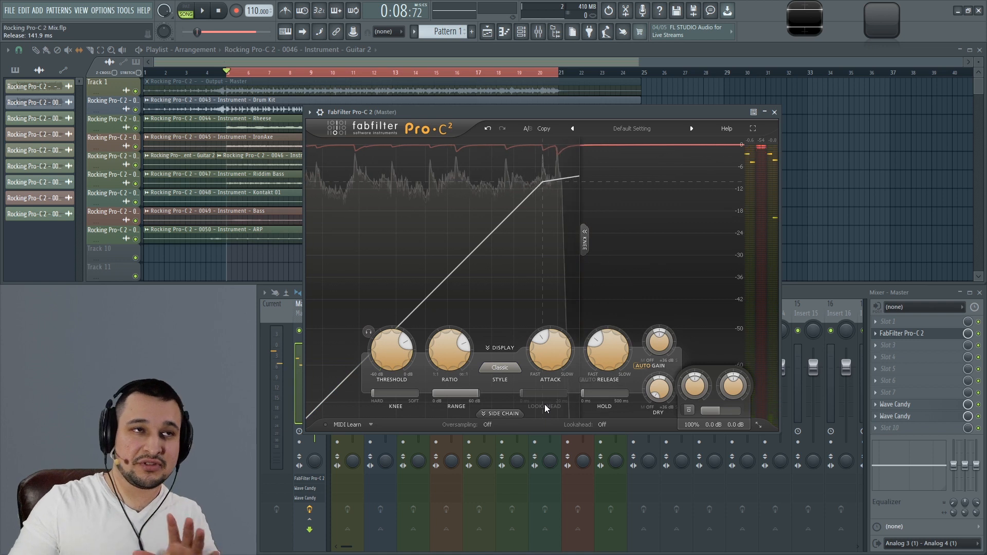
Return the compressor style to Mastering and turn lookahead on.
left_click(511, 369)
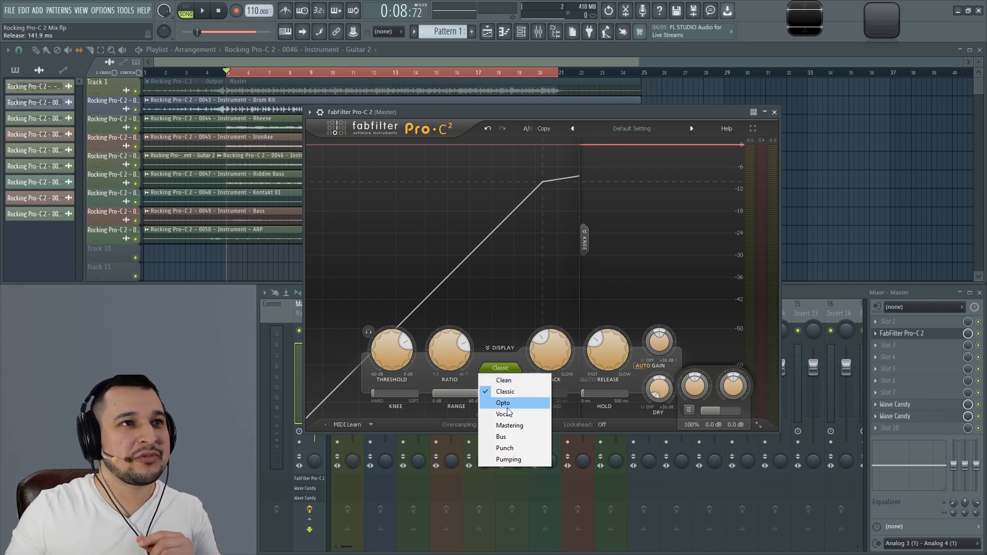
left_click(520, 424)
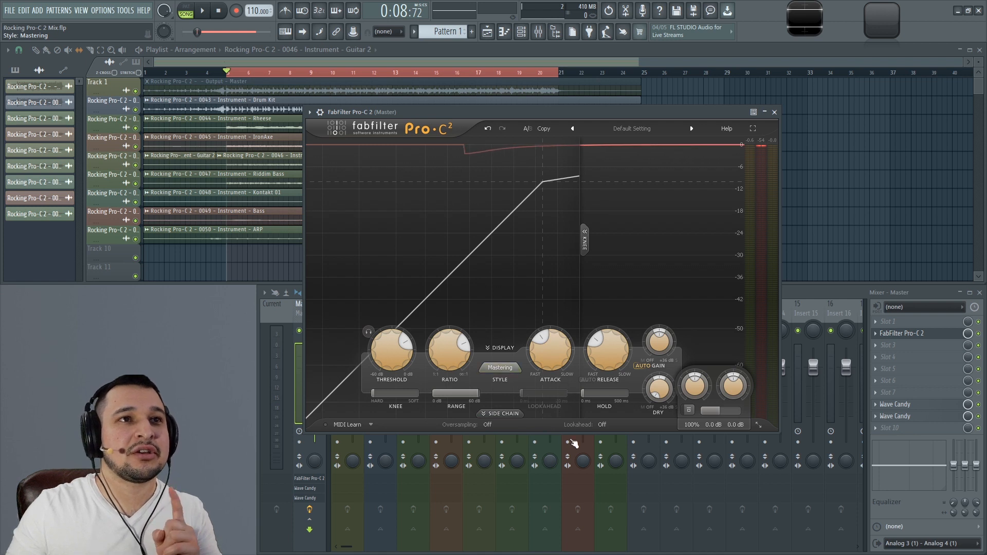
left_click(601, 426)
left_click(618, 451)
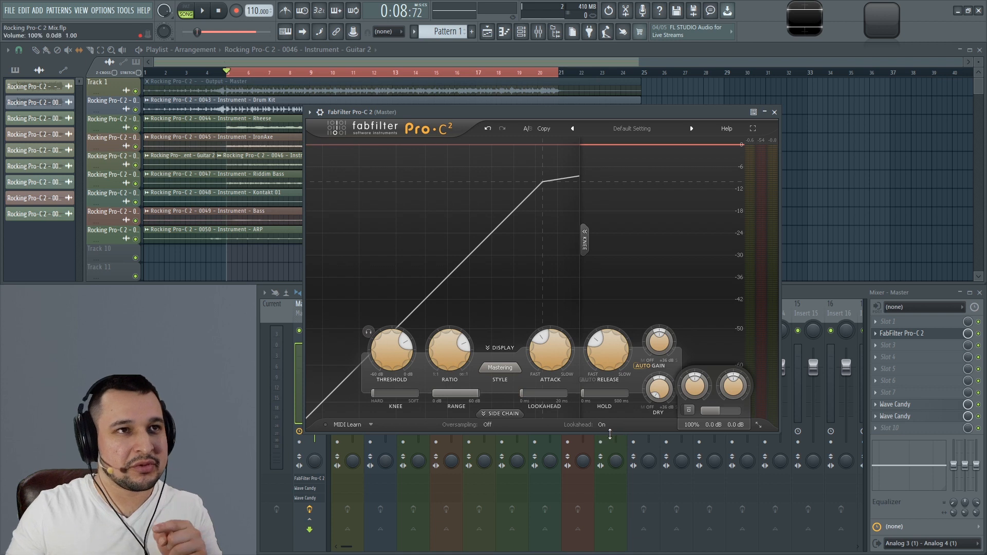
left_click(606, 427)
left_click(617, 447)
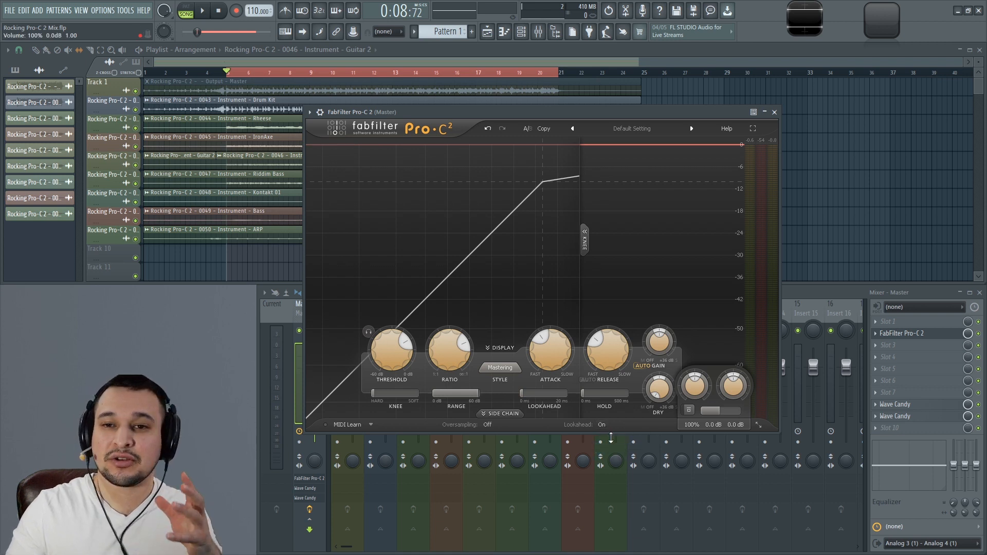
Turn lookahead off and back on.
left_click(596, 425)
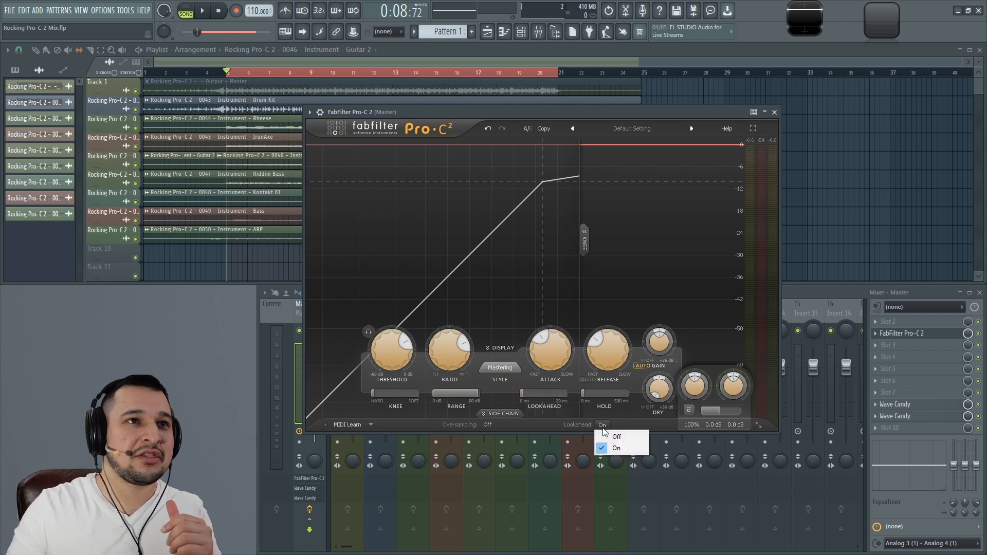
left_click(615, 438)
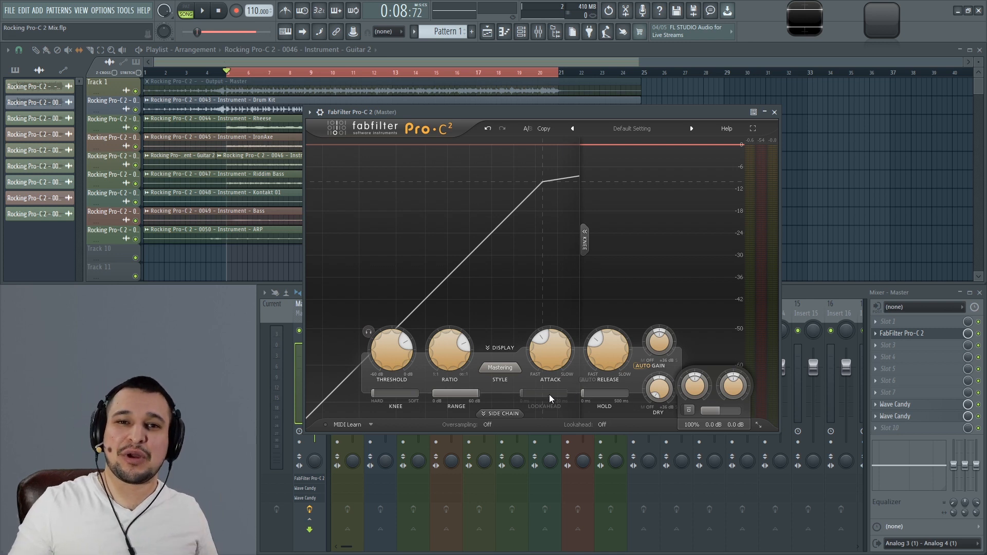
left_click(601, 425)
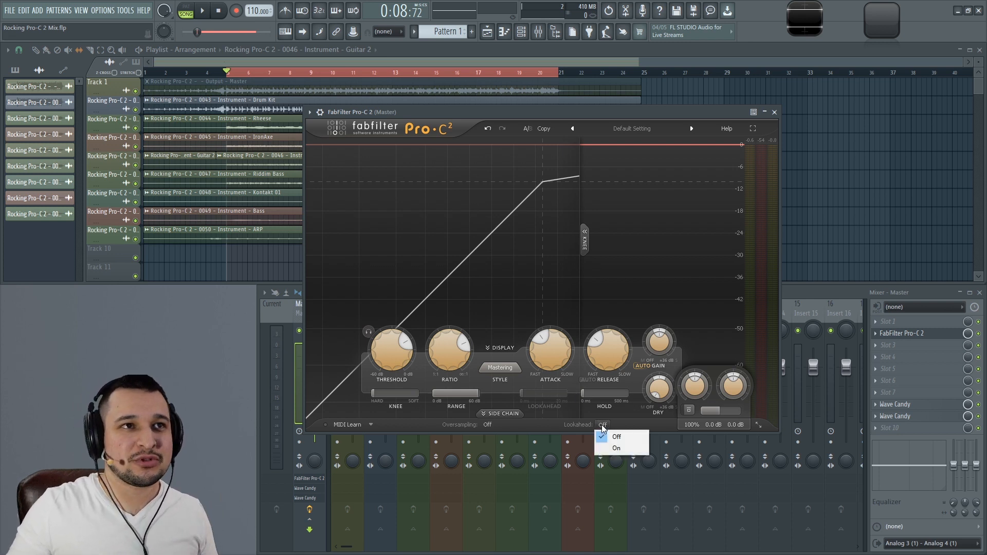
left_click(625, 451)
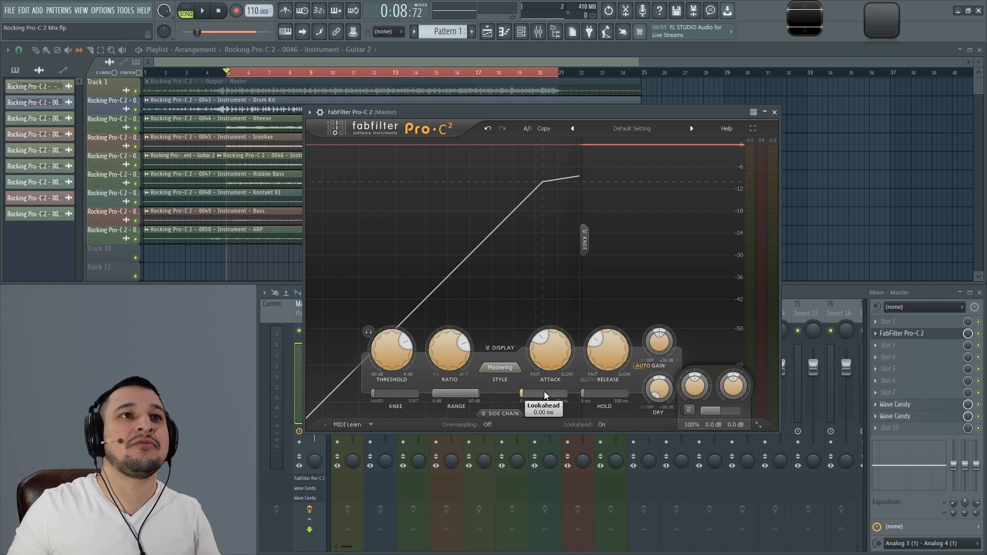
Set the lookahead time to its 20 ms maximum.
left_click_drag(545, 395, 550, 397)
left_click_drag(615, 384, 758, 383)
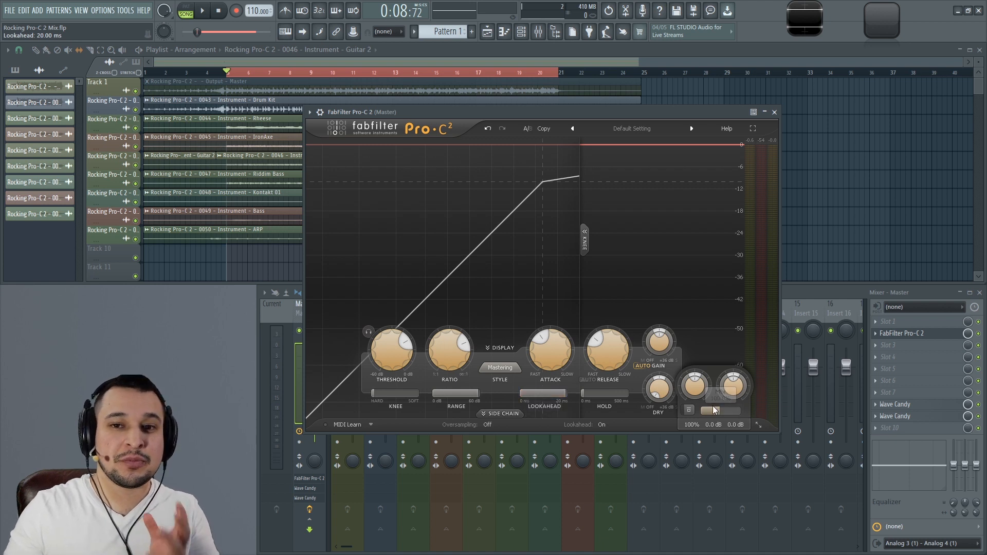
mouse_move(713, 410)
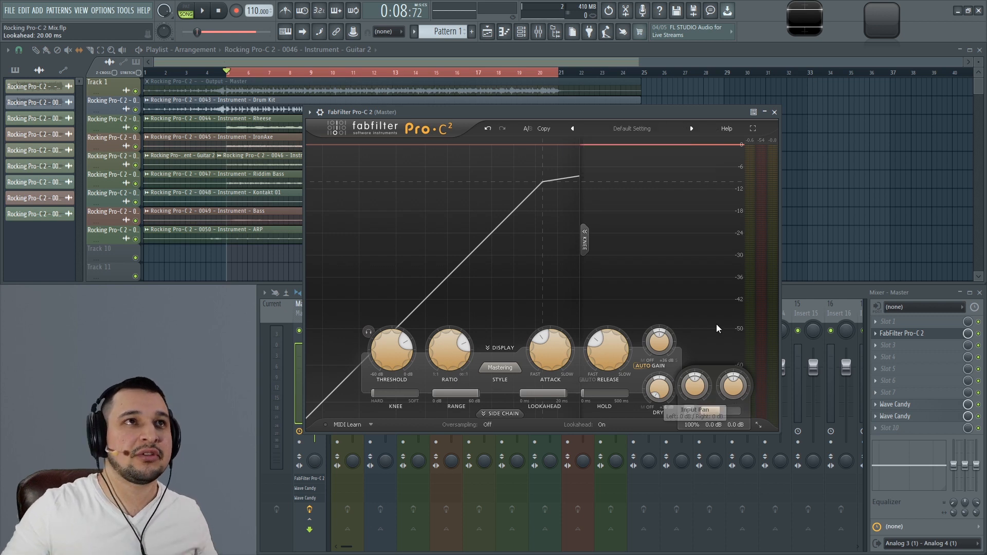
Play the loop while shortening the attack to about 0.42 ms, and stop playback.
key("space")
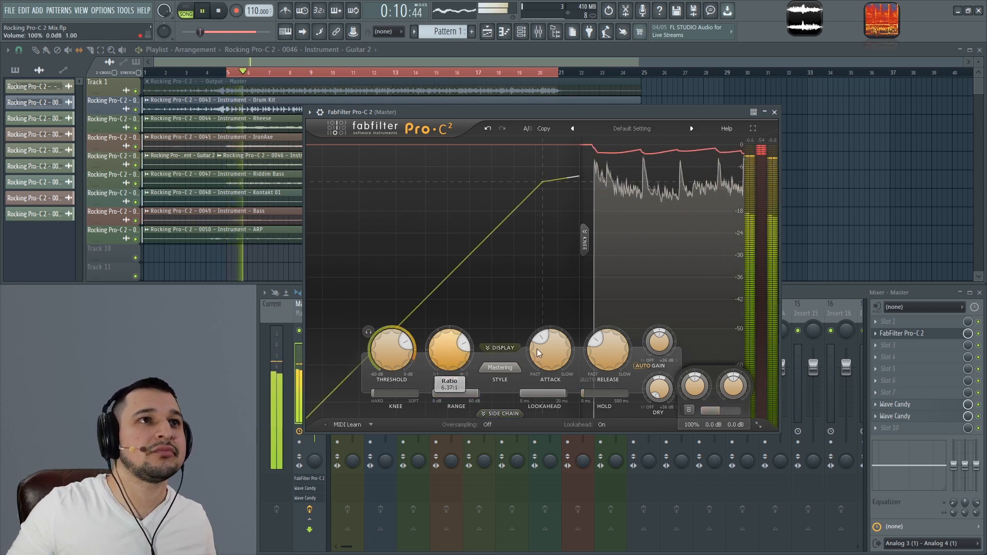
left_click_drag(550, 357, 540, 399)
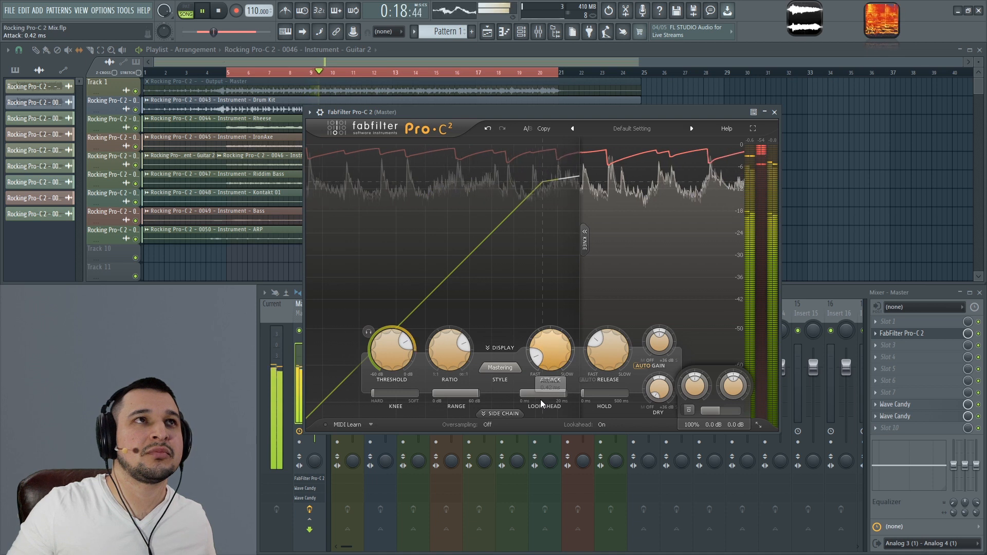
key("space")
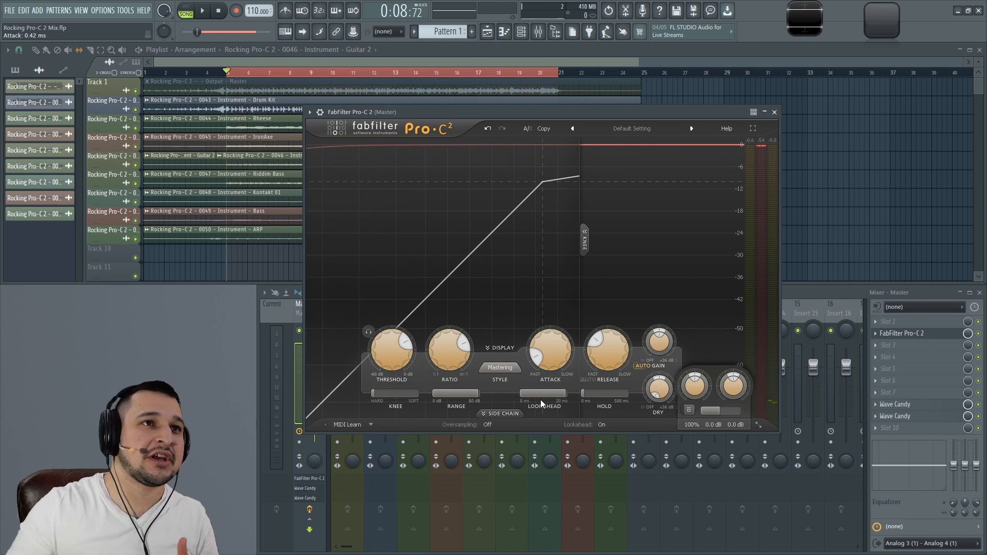
Shorten the lookahead time to 0.10 ms, and turn lookahead off while the loop plays.
mouse_move(554, 393)
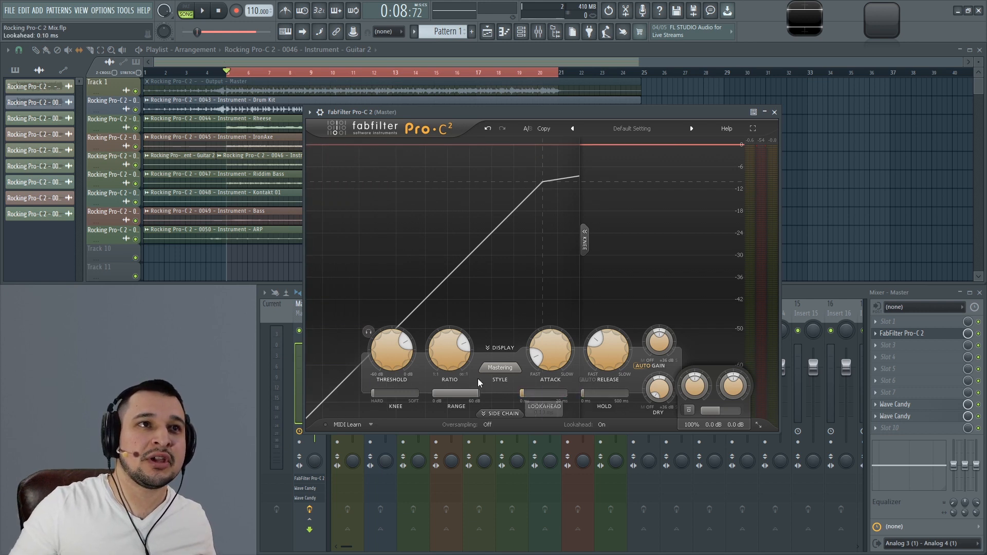
key("space")
left_click(601, 426)
left_click(616, 437)
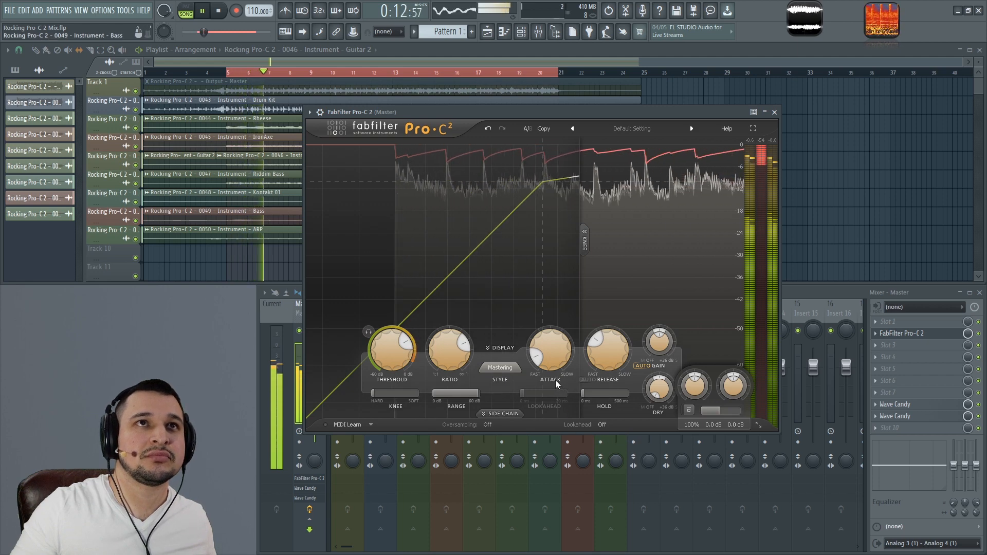
Lengthen the attack slightly and re-enable lookahead at its 20 ms maximum during playback, and stop the loop.
mouse_move(557, 366)
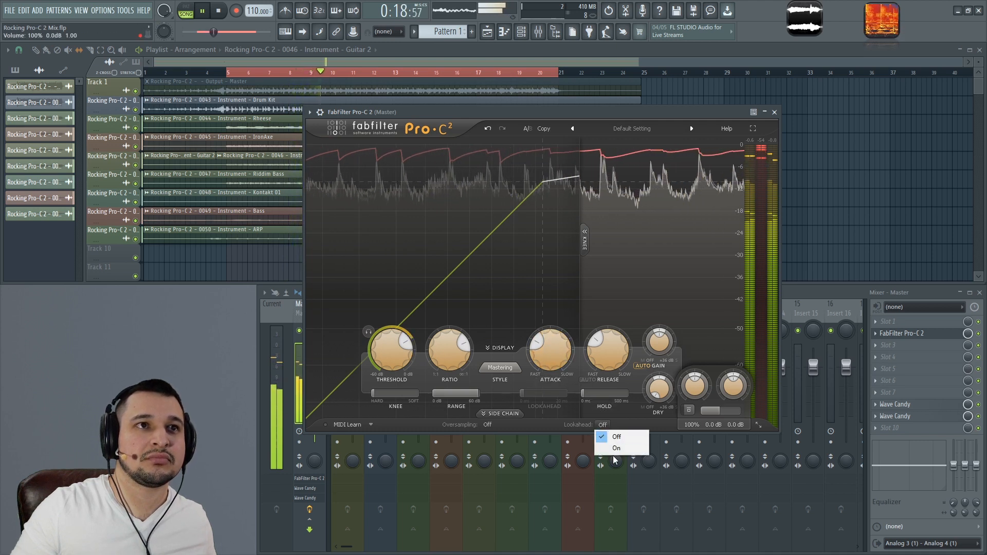
left_click(531, 395)
left_click_drag(531, 395, 570, 396)
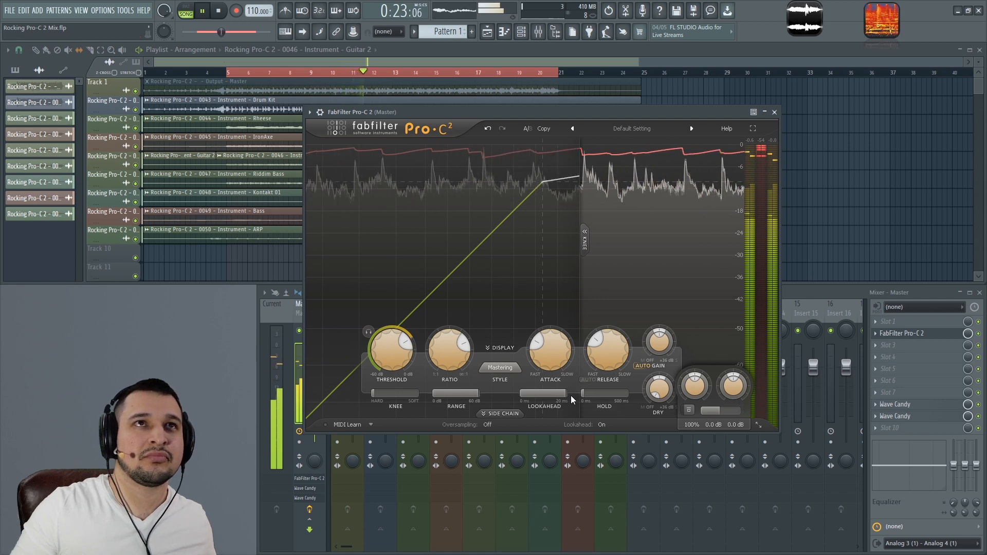
key("space")
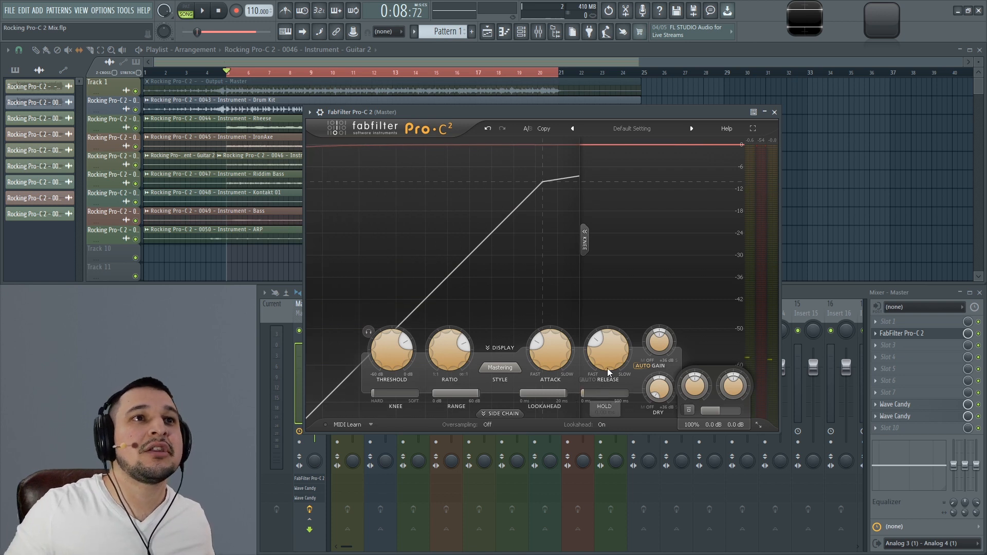
Play the loop while sweeping the lookahead time and lengthening the release to about 553.5 ms, and stop playback.
left_click_drag(476, 396, 475, 396)
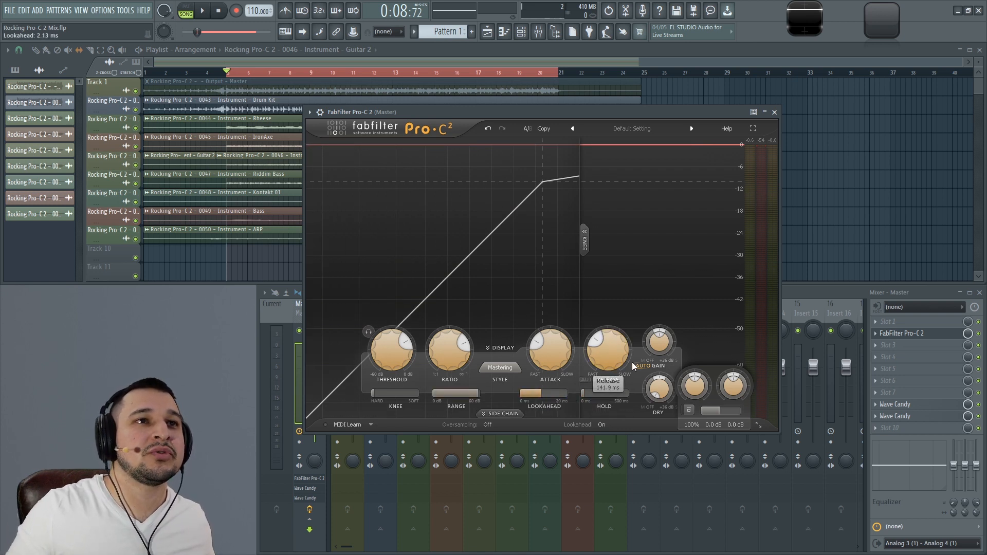
mouse_move(607, 309)
left_mouse_down()
mouse_move(608, 350)
mouse_move(598, 321)
left_mouse_up()
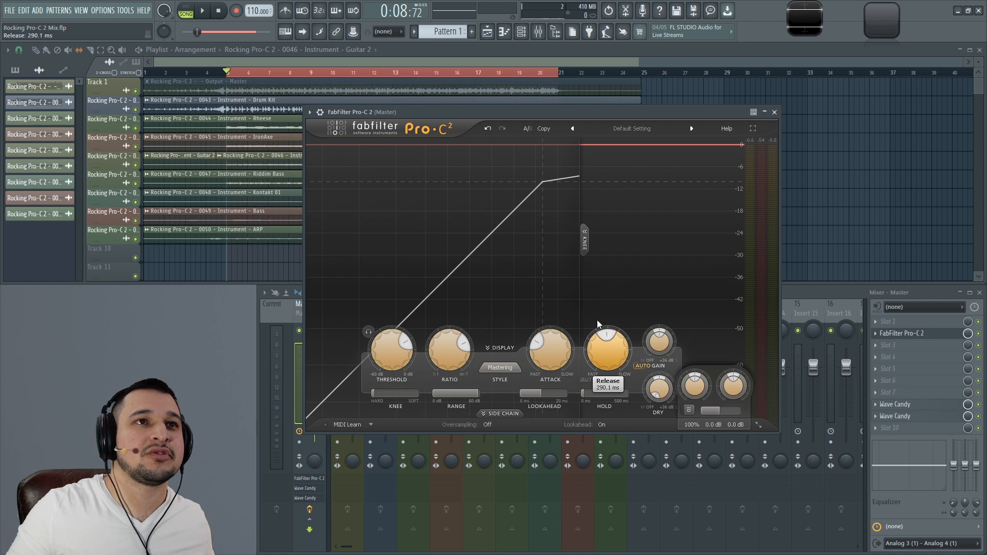
key("space")
left_click_drag(528, 394, 637, 411)
left_click_drag(606, 366, 599, 329)
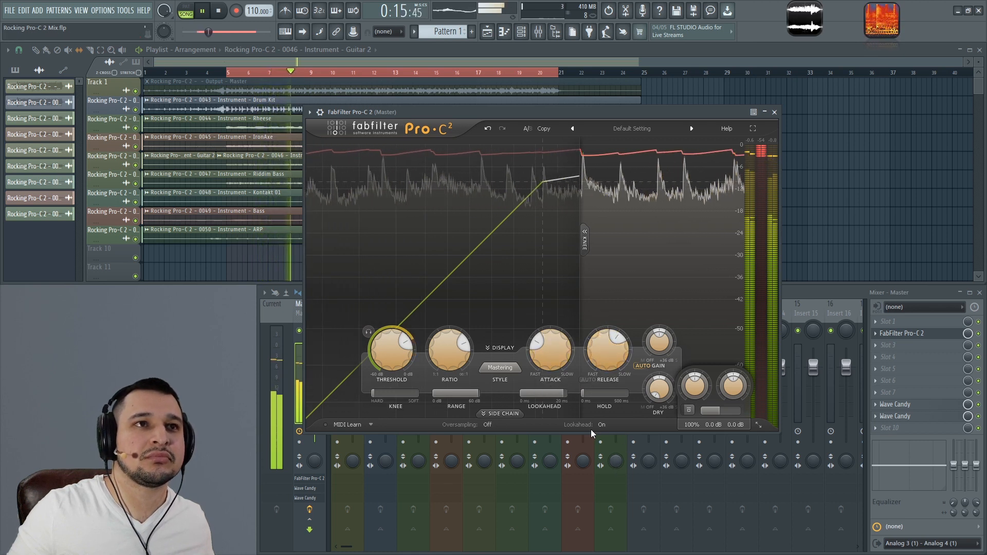
left_click_drag(553, 396, 477, 388)
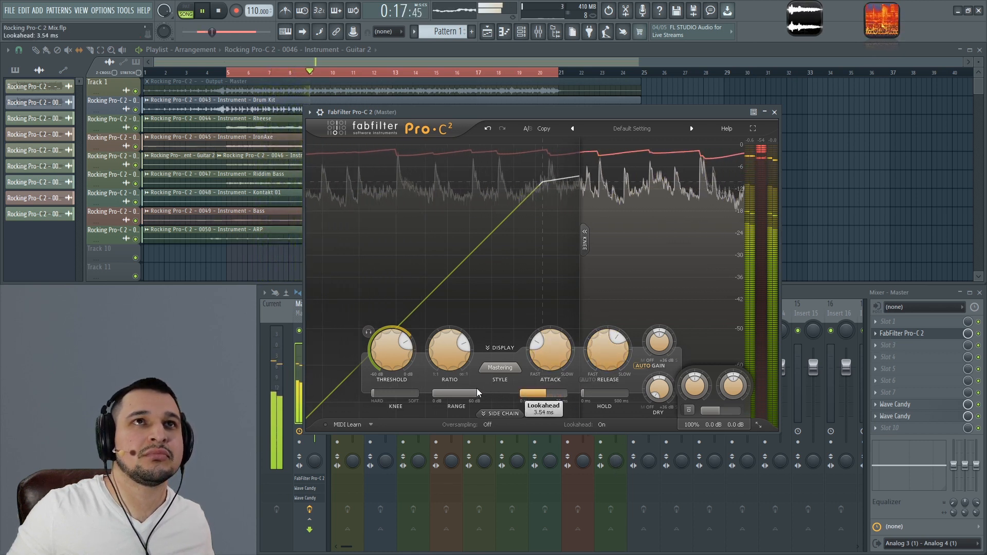
left_click_drag(601, 347, 581, 339)
key("space")
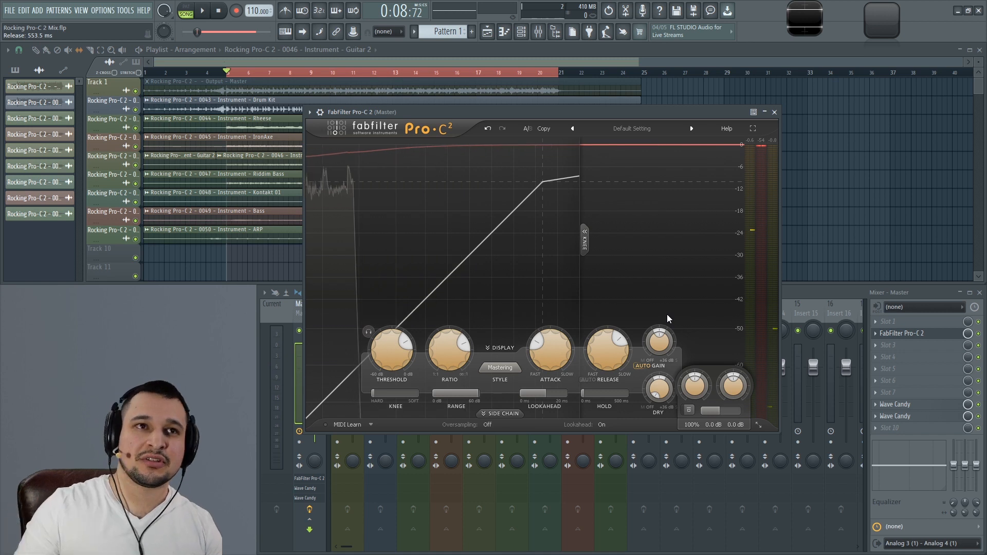
Play the loop while shortening the release to about 44 ms, and stop playback.
mouse_move(601, 356)
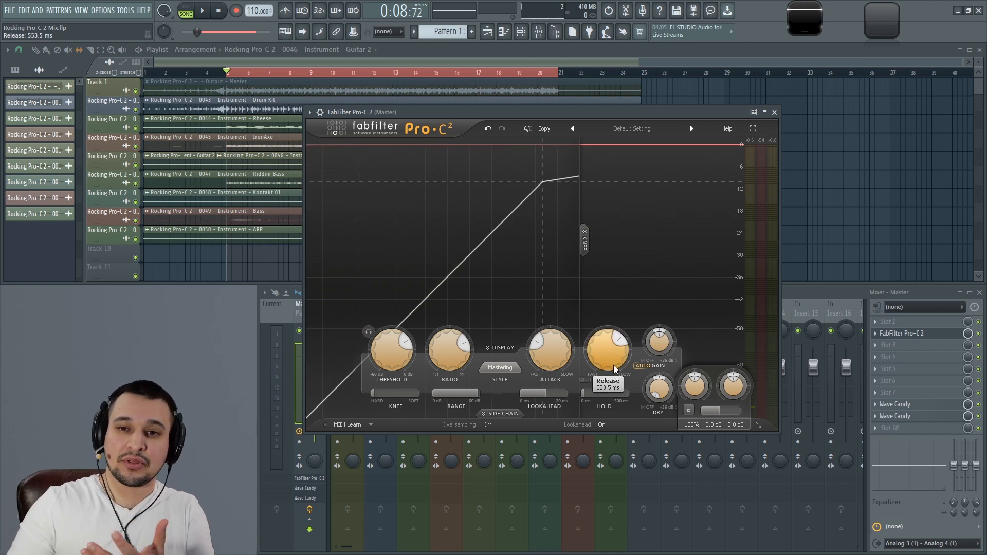
key("space")
left_click_drag(612, 353, 641, 443)
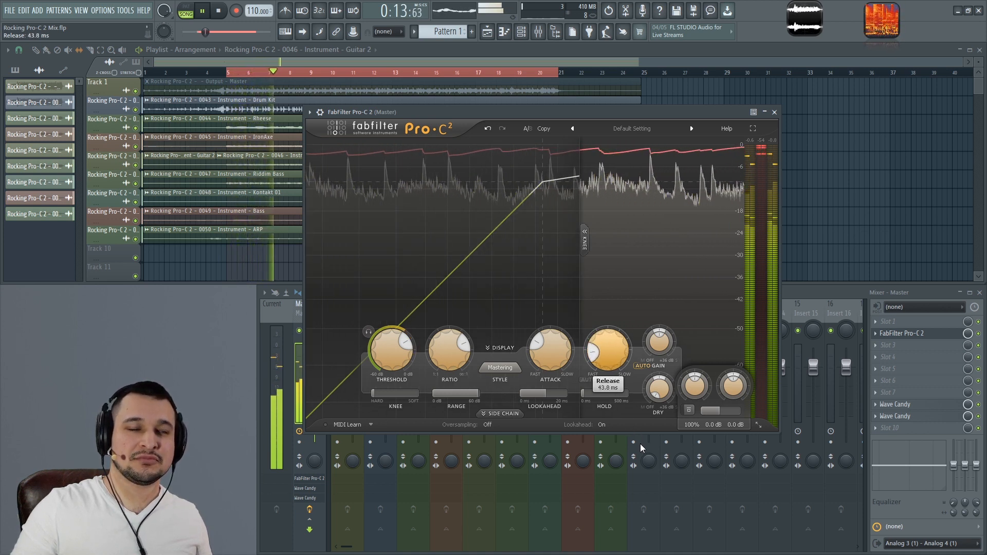
mouse_move(640, 444)
left_mouse_down()
mouse_move(634, 467)
mouse_move(628, 449)
left_mouse_up()
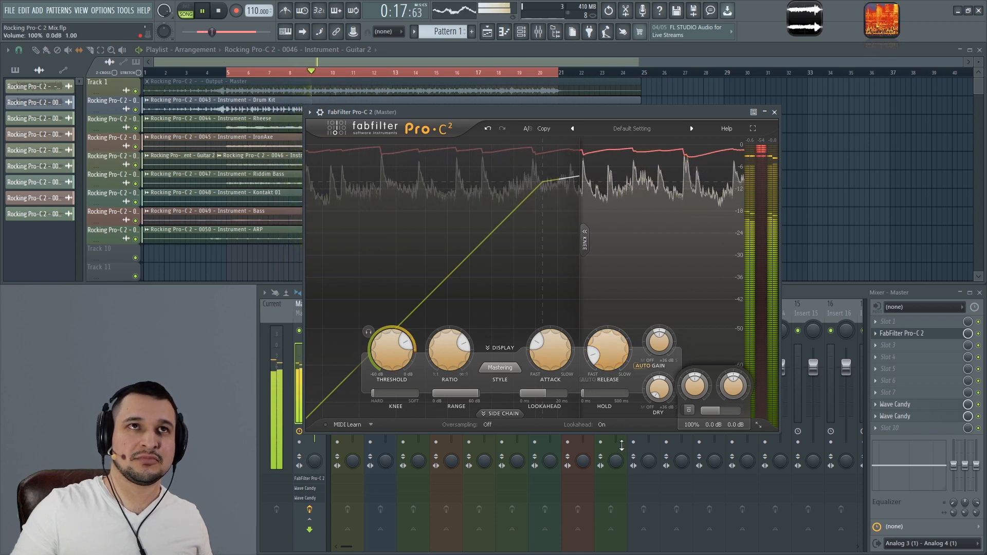
key("space")
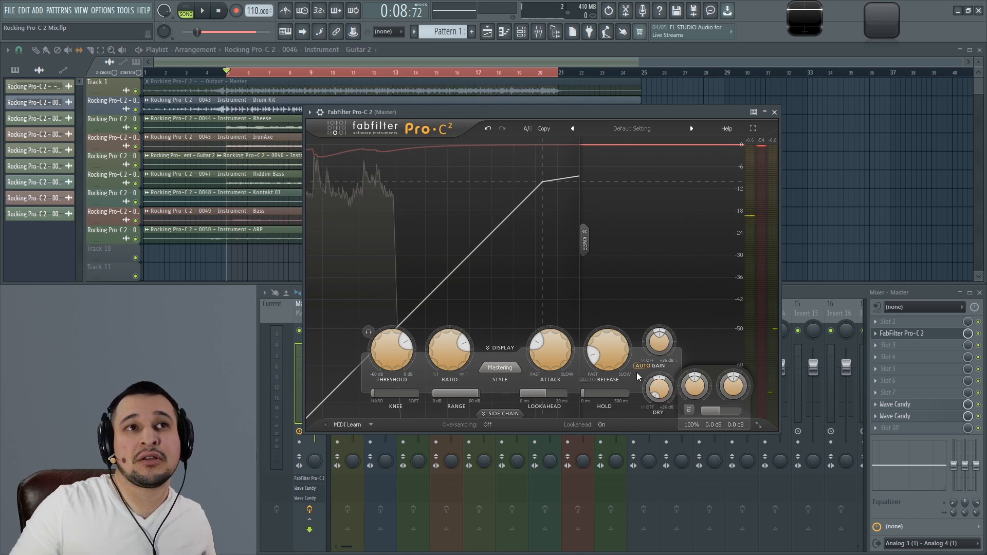
Set the release to about 219 ms and turn lookahead off.
mouse_move(615, 364)
left_click_drag(615, 366, 612, 315)
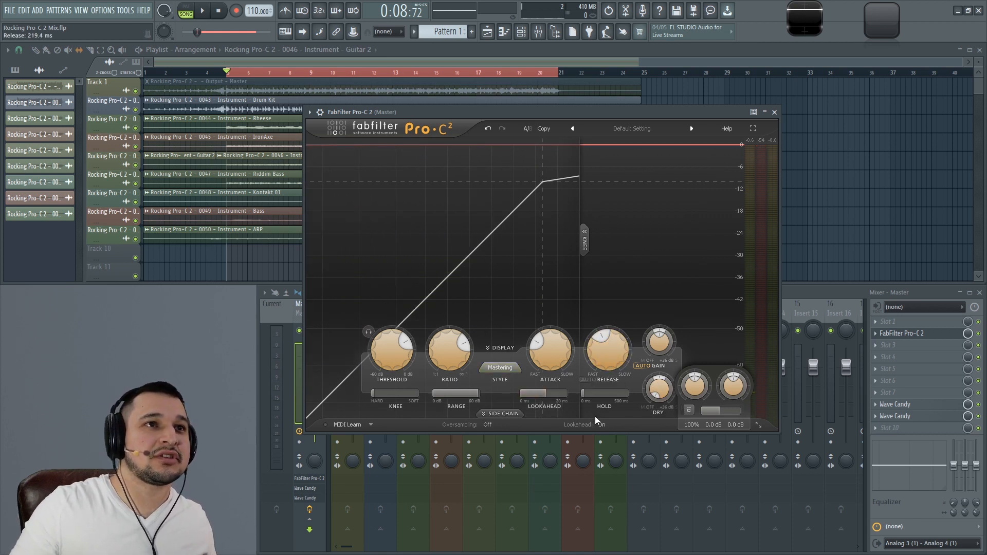
left_click(615, 437)
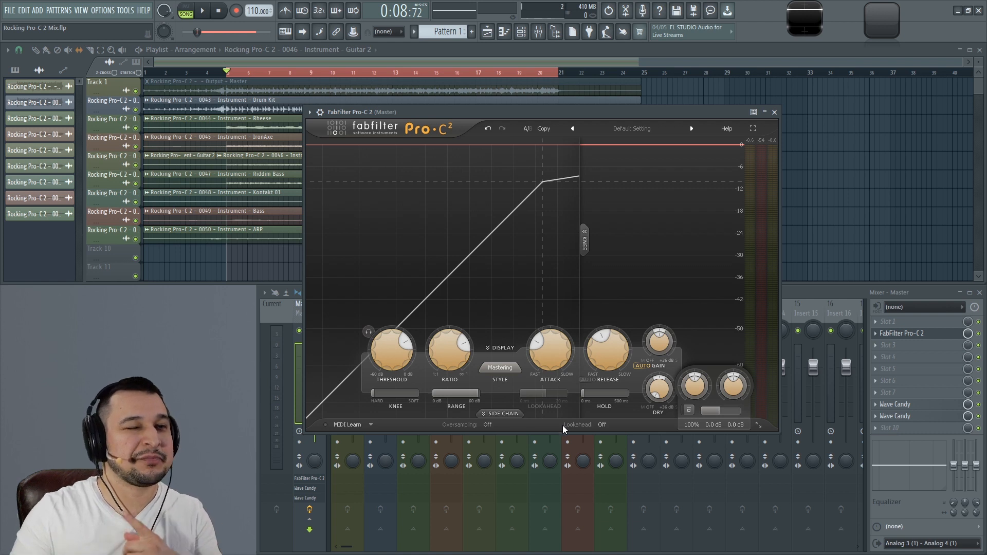
Switch oversampling to 4x and back to Off.
left_click(487, 425)
left_click(528, 429)
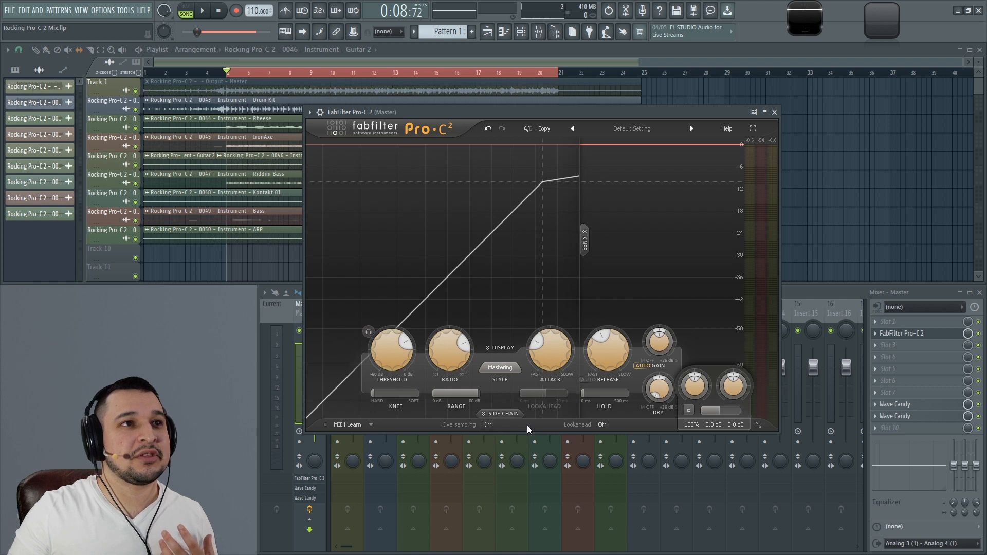
left_click(488, 425)
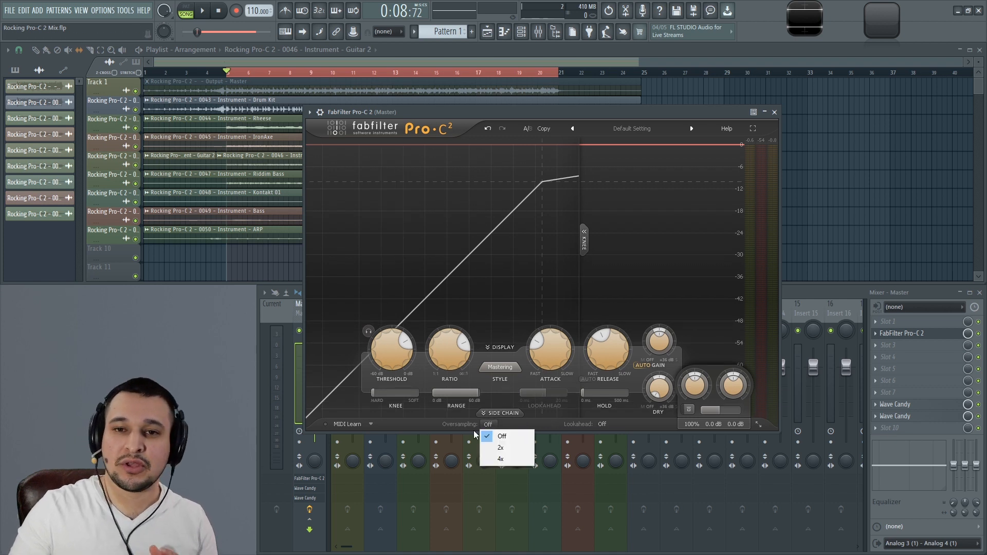
left_click(506, 460)
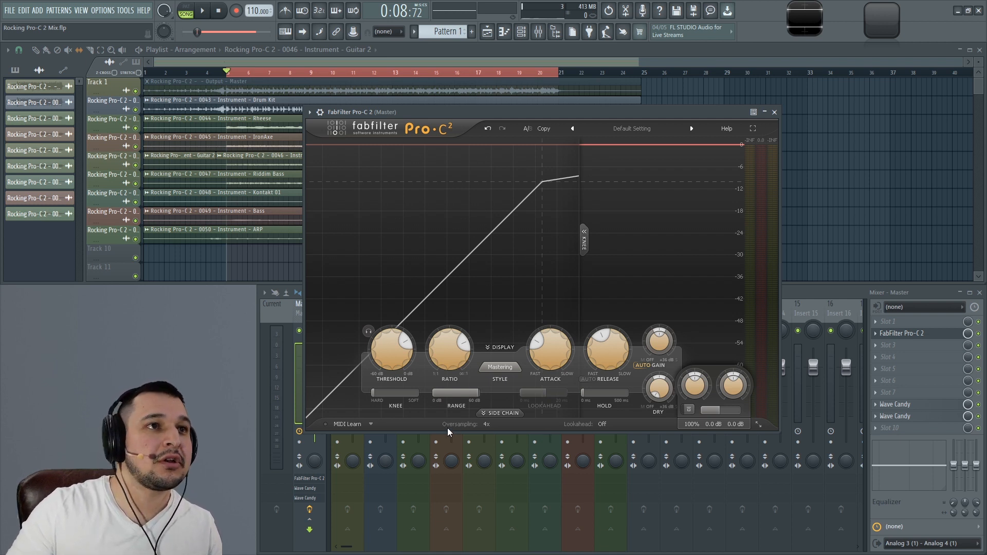
left_click(485, 424)
left_click(502, 437)
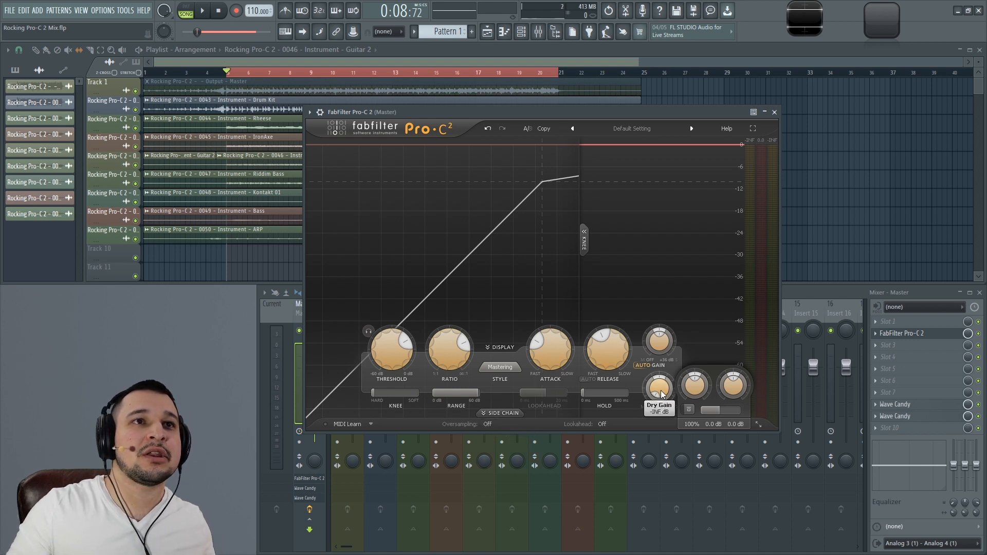
Reposition the compressor window, and play the loop while raising the wet gain to about +4.5 dB and lowering it to silence.
left_click_drag(580, 113, 536, 93)
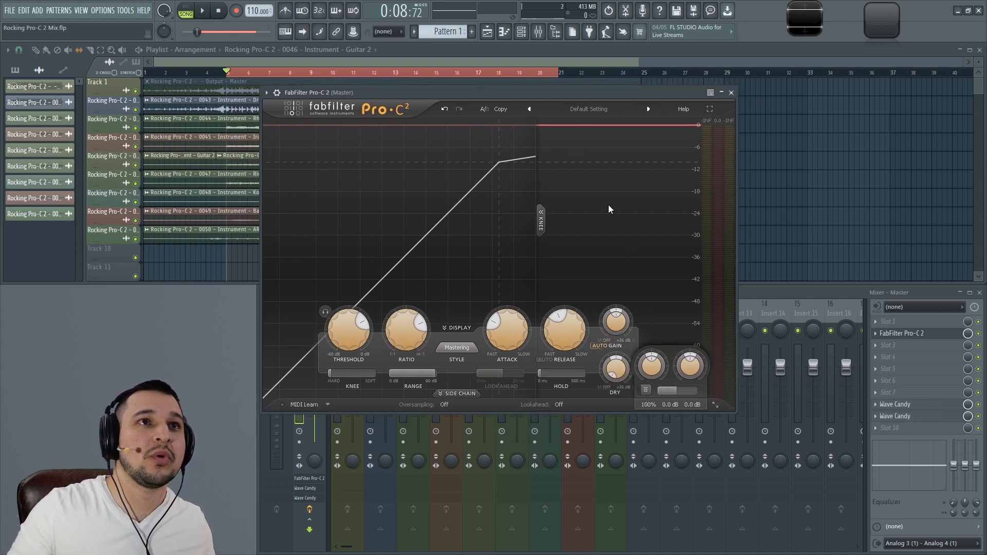
key("space")
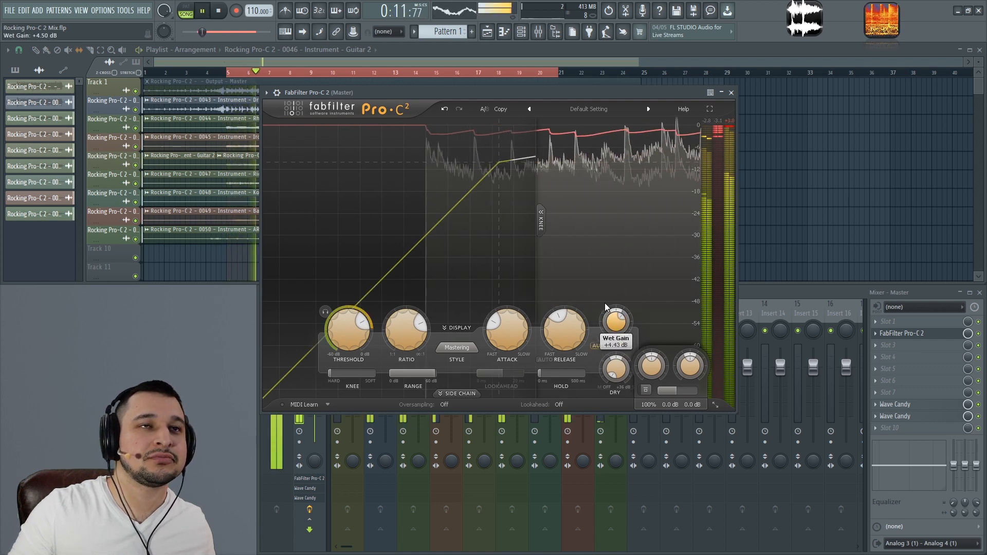
left_click_drag(607, 321, 623, 419)
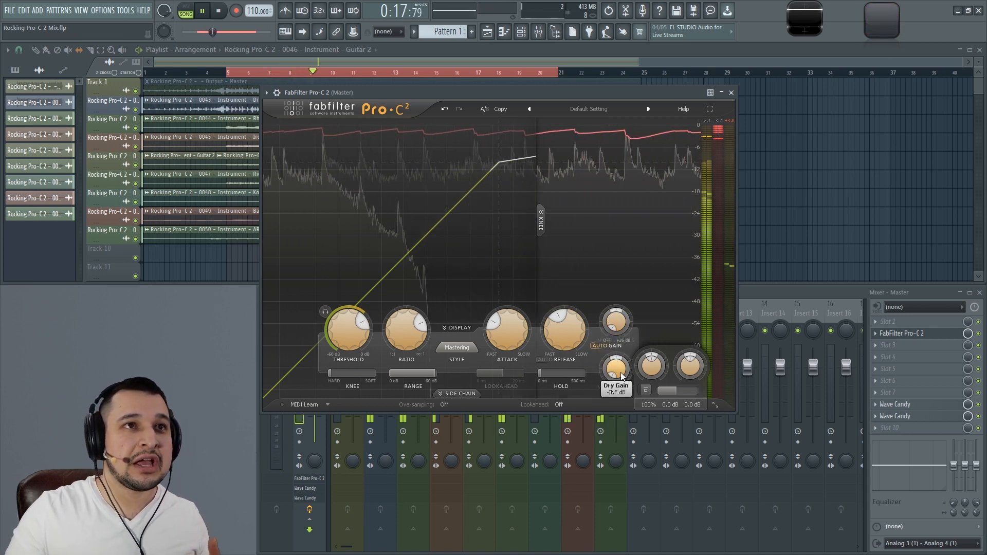
Blend the compressed and unprocessed signals by raising the wet gain to about -6.9 dB and the dry gain to about -6.8 dB.
left_click_drag(621, 377, 617, 401)
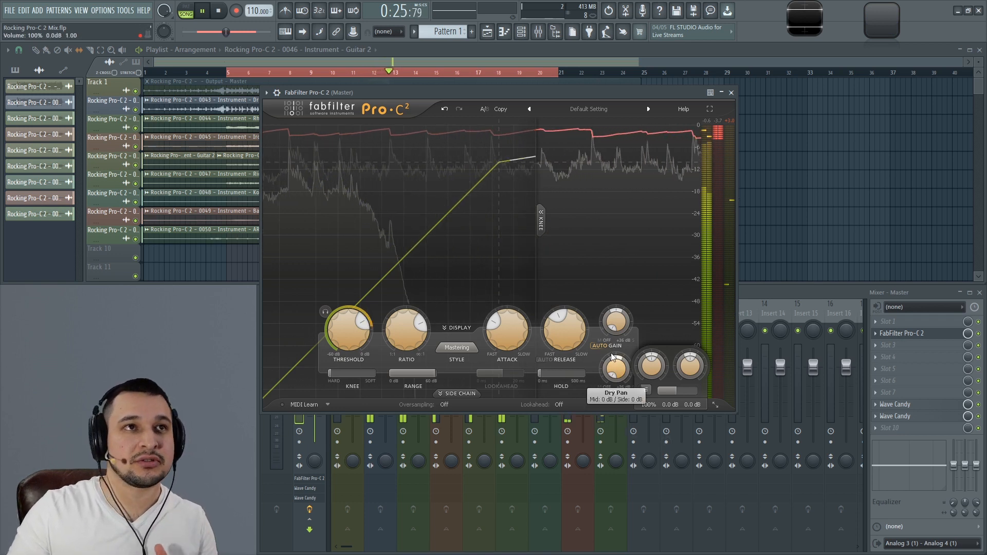
left_click_drag(612, 330, 613, 292)
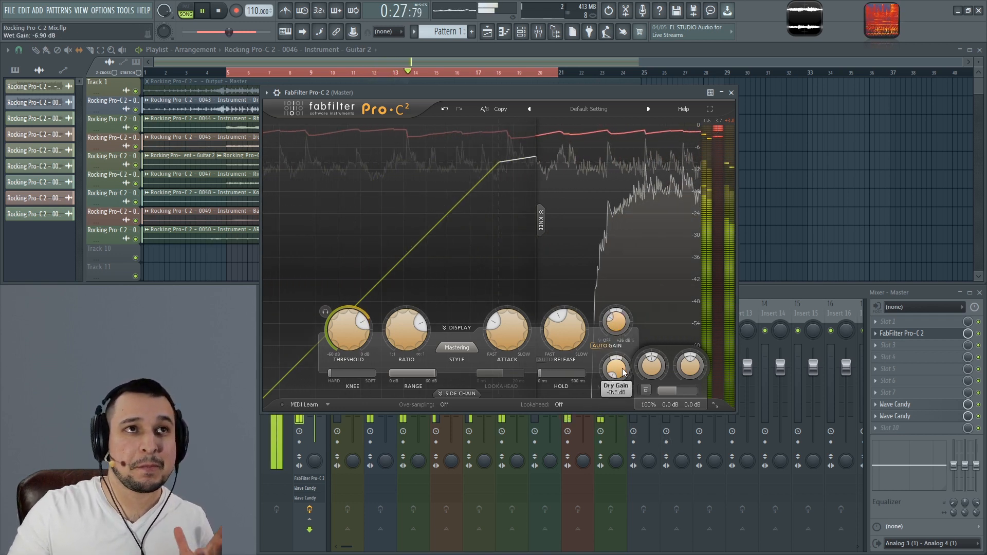
left_click_drag(617, 372, 619, 339)
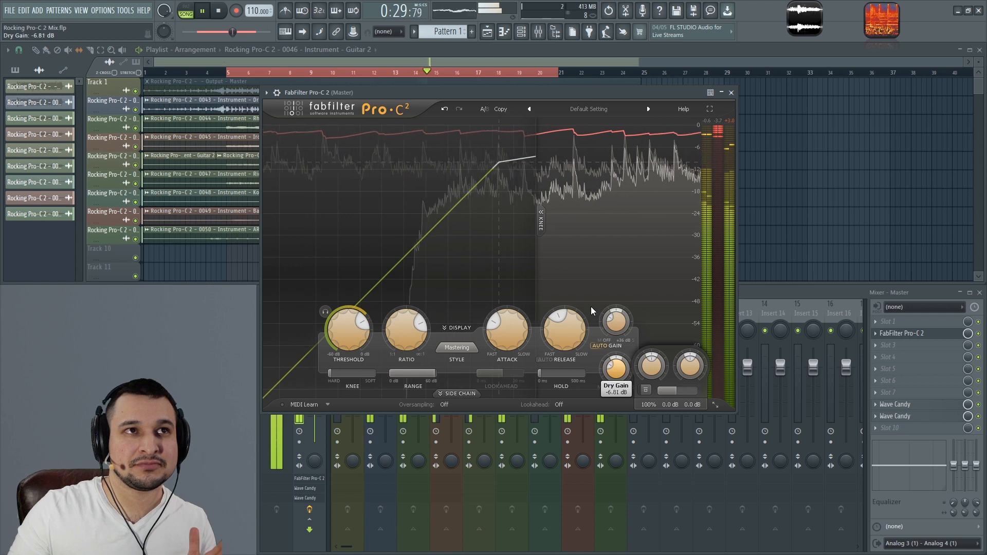
Lower the threshold to about -22.7 dB and sweep the wet gain down to silence and back up.
left_click_drag(374, 338, 350, 386)
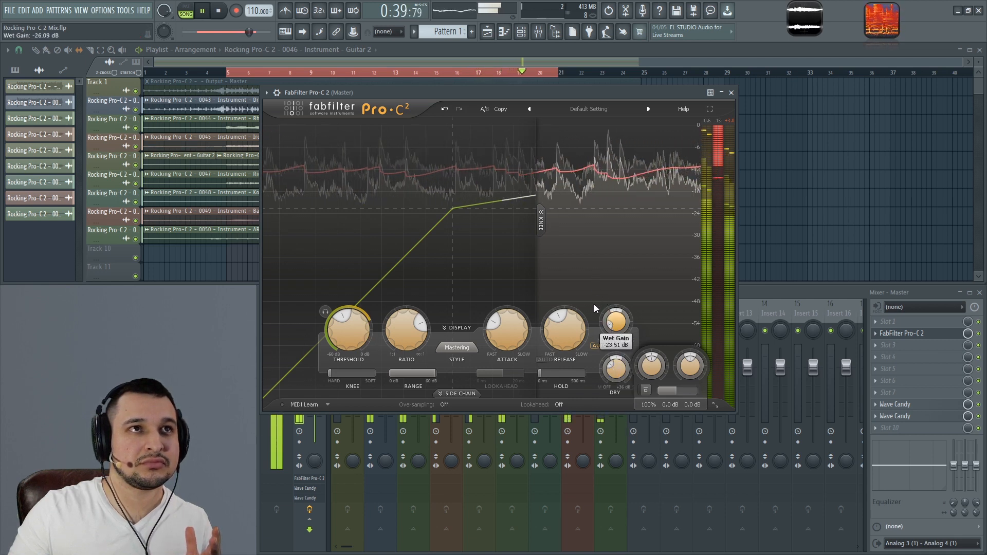
left_click_drag(586, 357, 577, 307)
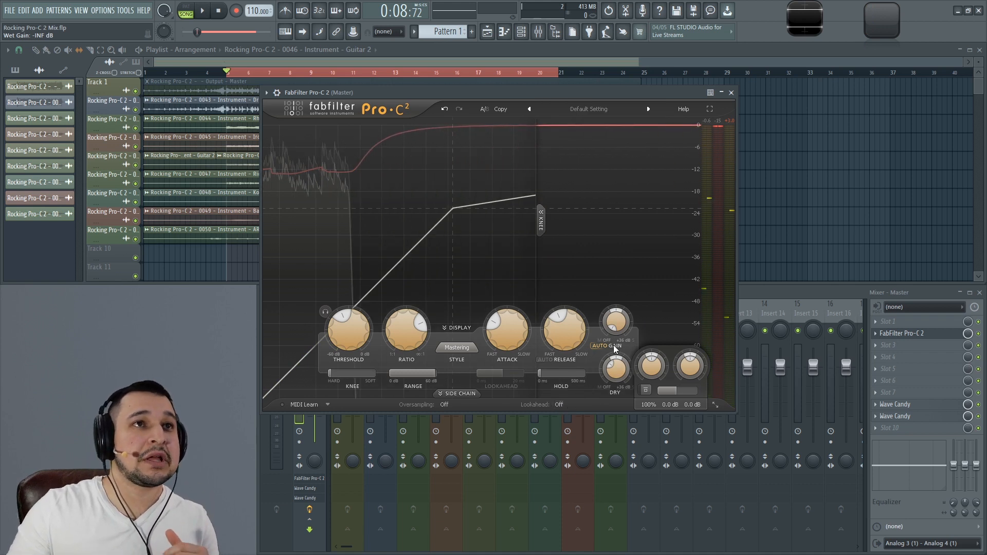
left_click_drag(616, 322, 598, 249)
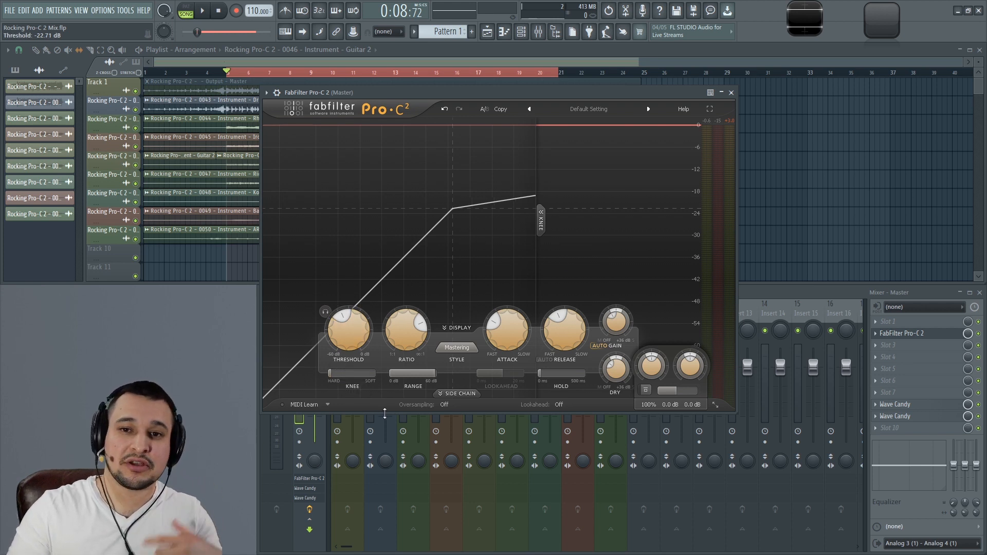
Close the compressor's plugin window, leaving the Mastering style selected.
mouse_move(411, 338)
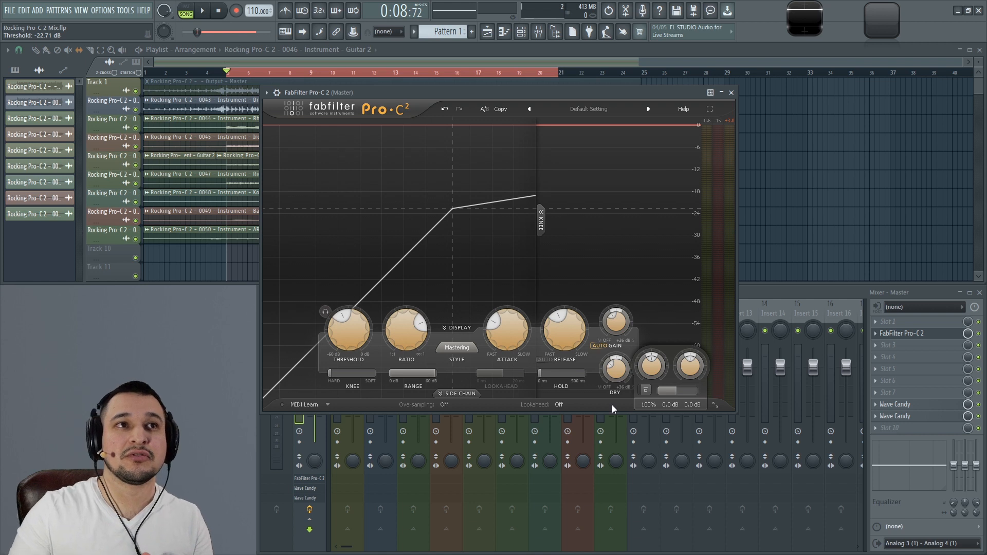
mouse_move(694, 374)
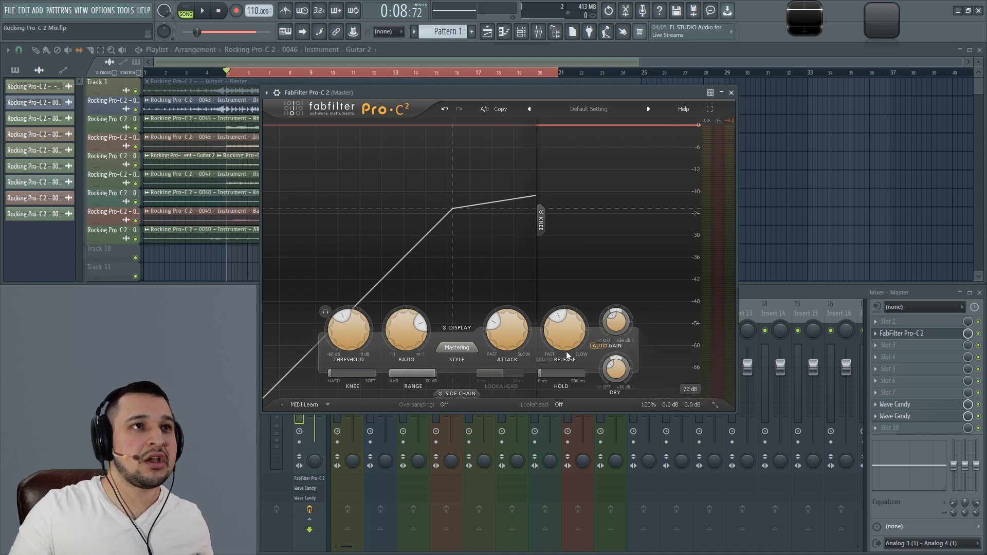
left_click(457, 348)
left_click(734, 94)
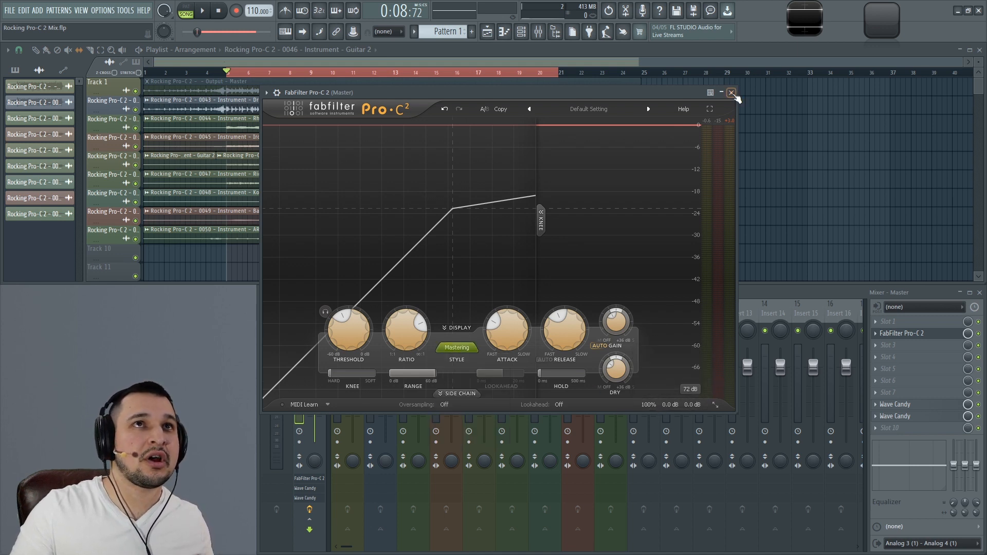
left_click(731, 93)
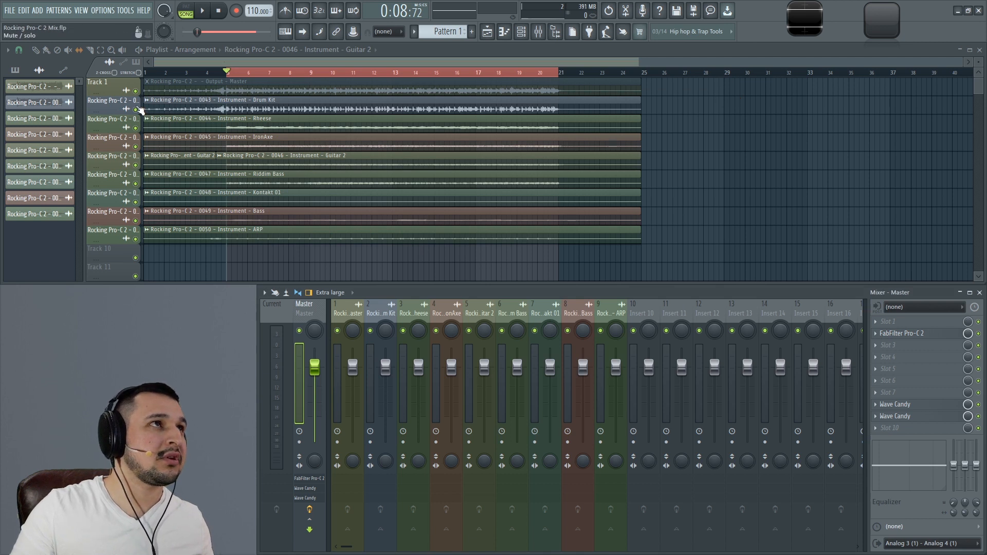
Solo the Drum Kit track in the playlist and select its mixer insert while the loop plays.
right_click(135, 109)
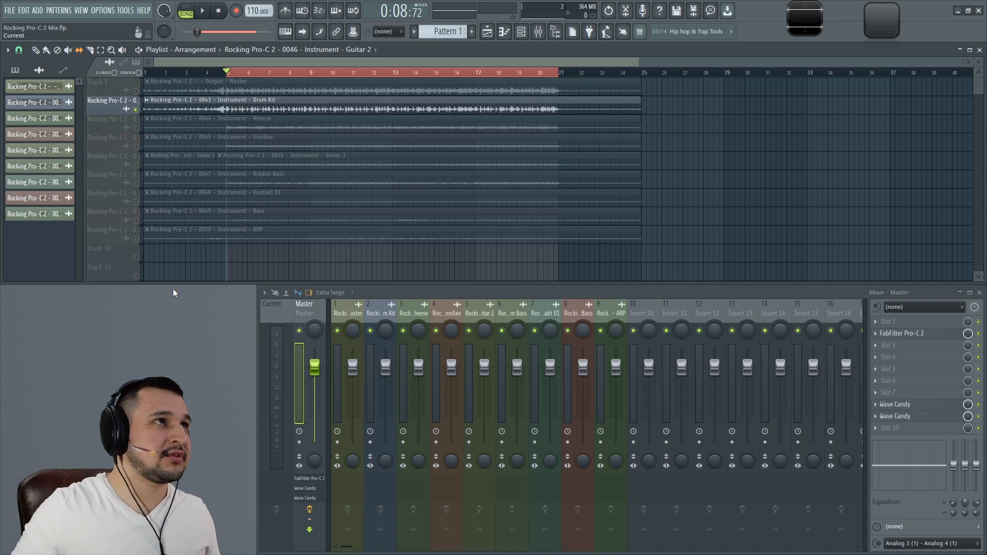
key("space")
left_click(390, 314)
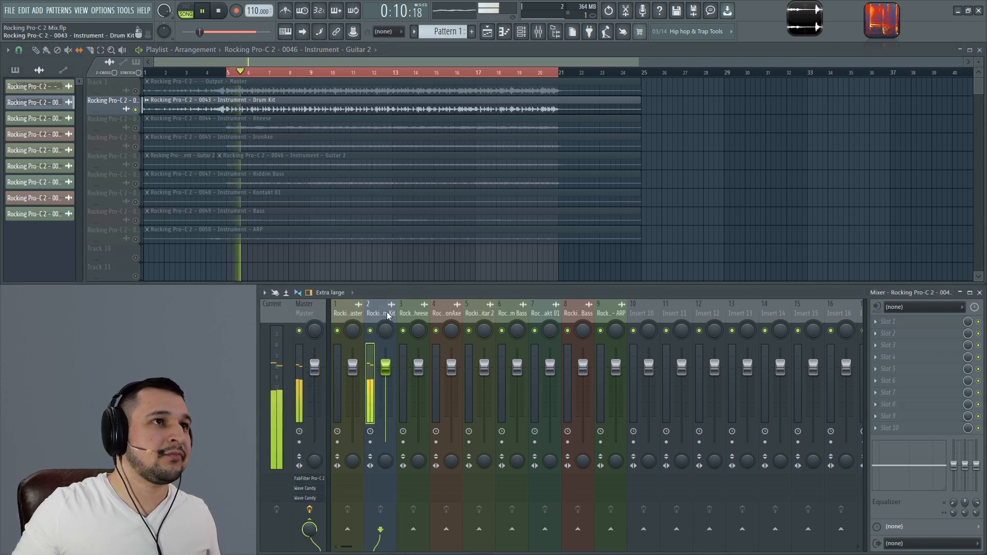
Create a sidechain link from the Drum Kit mixer insert to the Rheese insert and play the loop briefly.
key("space")
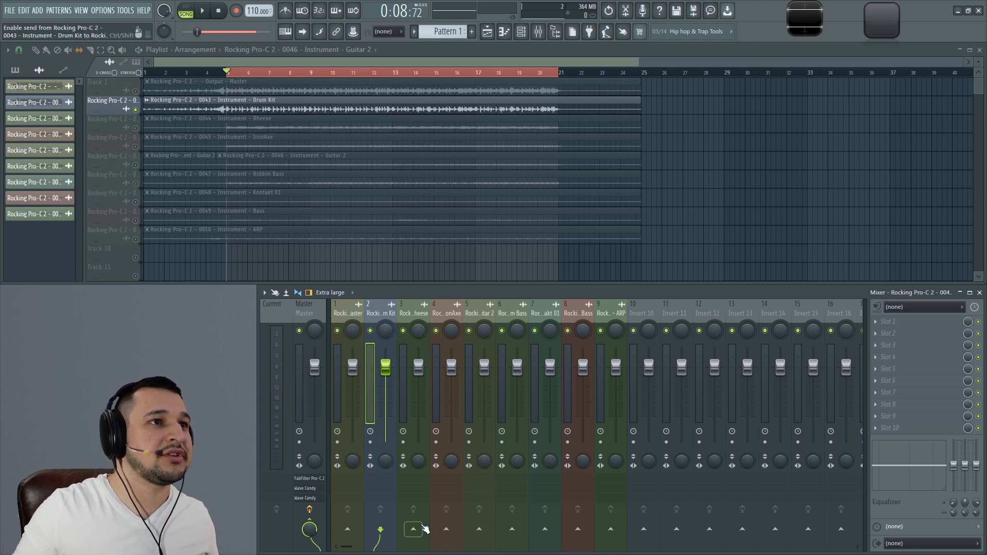
right_click(418, 530)
left_click(431, 531)
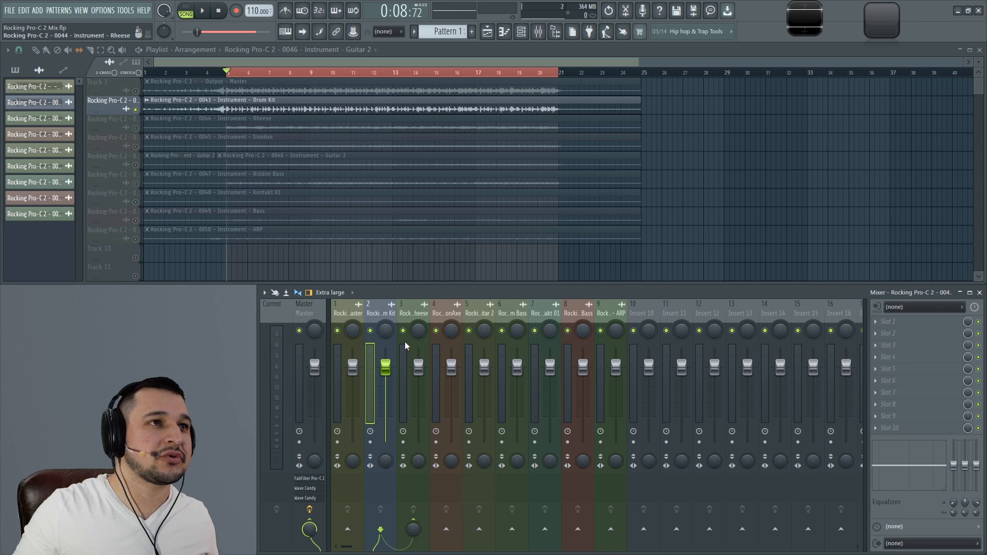
key("space")
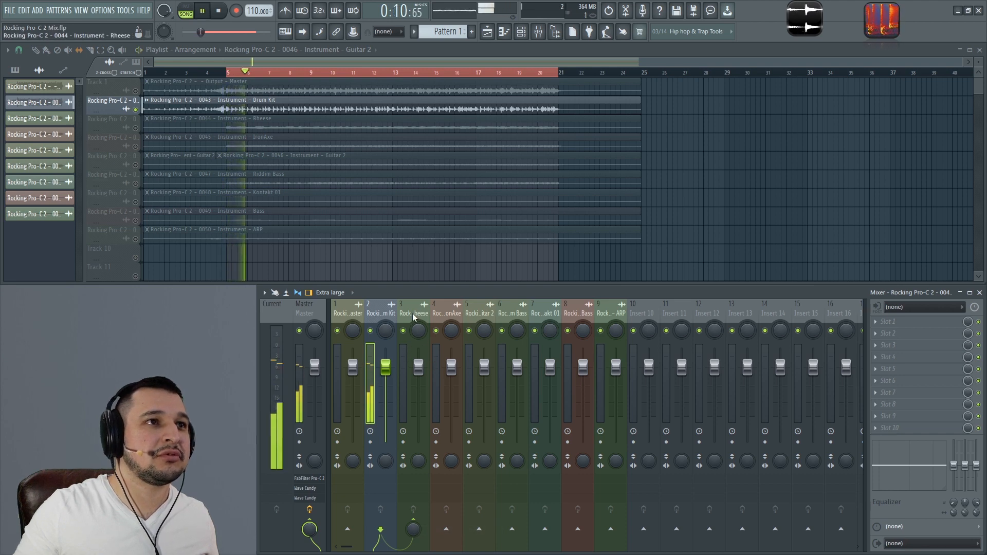
key("space")
Open the enlarged Wave Candy spectrum display and examine the drum kit's frequencies during playback.
double_click(894, 21)
left_click_drag(911, 111, 731, 130)
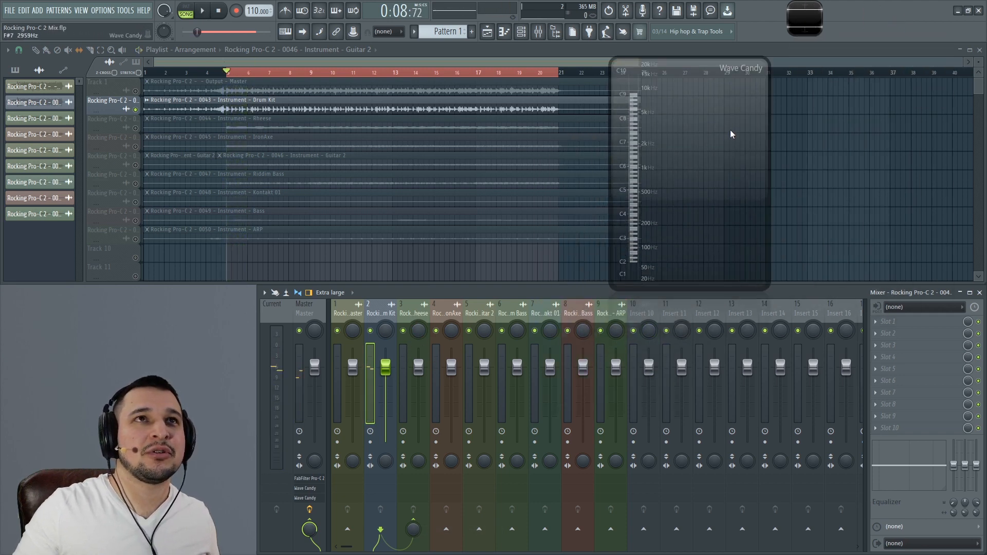
key("space")
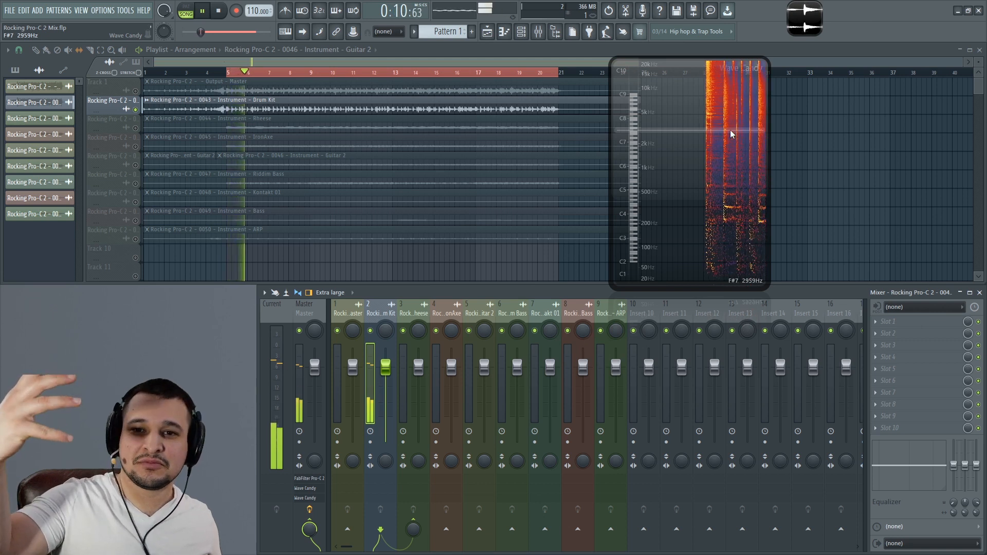
key("space")
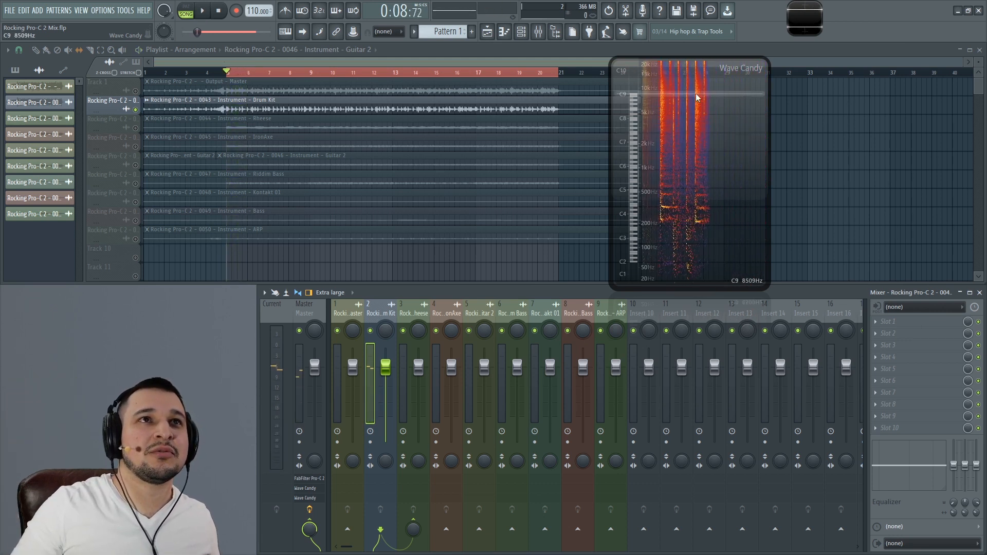
double_click(698, 98)
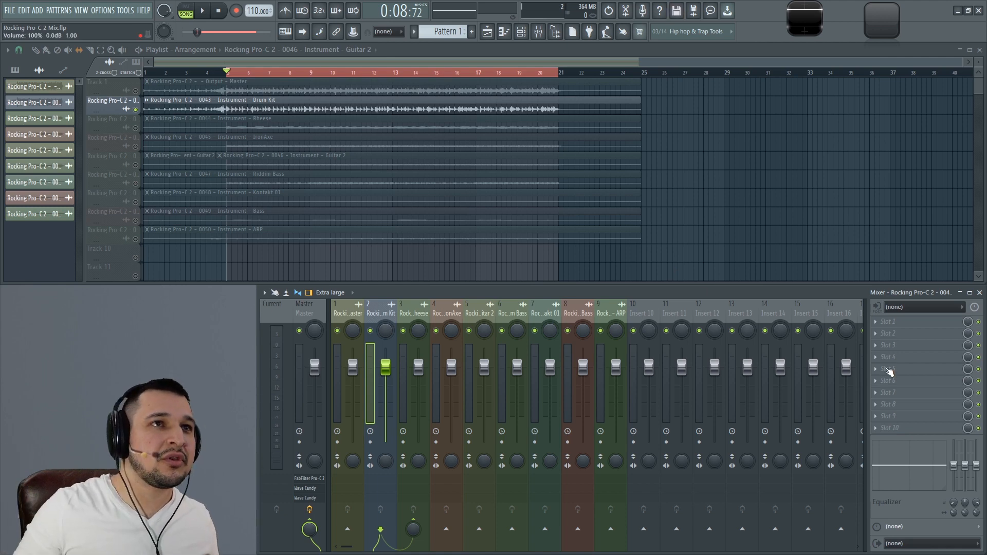
Load FabFilter Pro-C 2 into the first effect slot of the Drum Kit insert.
key("alt+p")
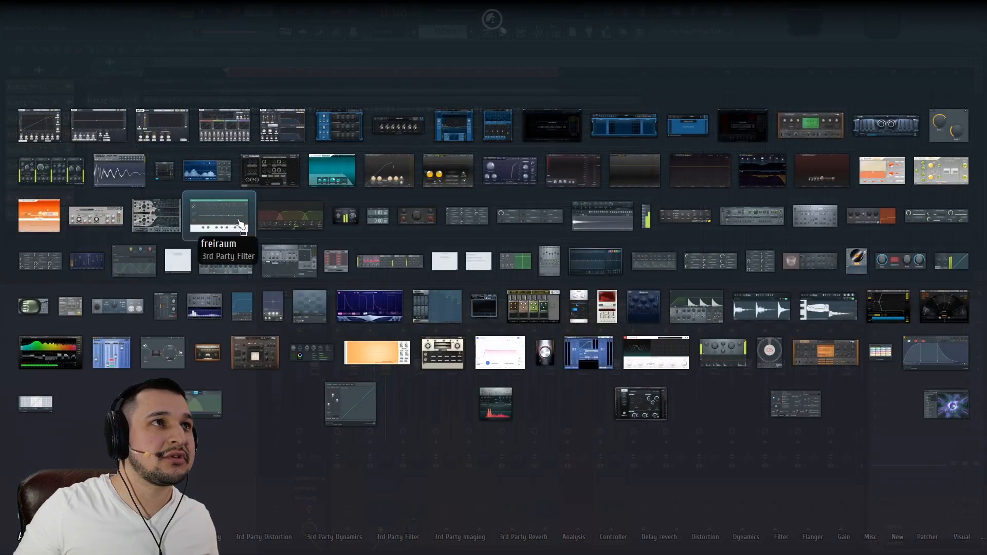
type("pto")
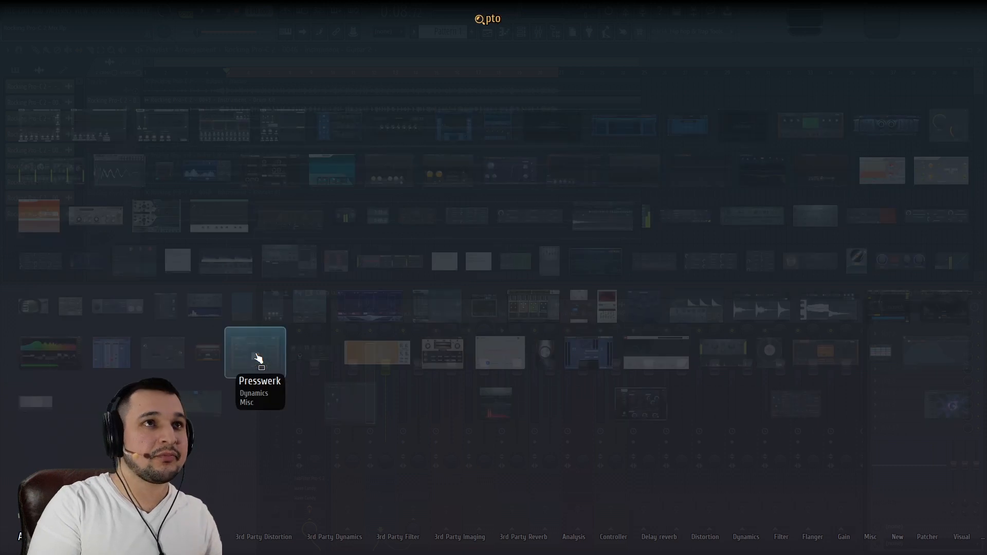
key("BackSpace")
key("BackSpace")
type("ro")
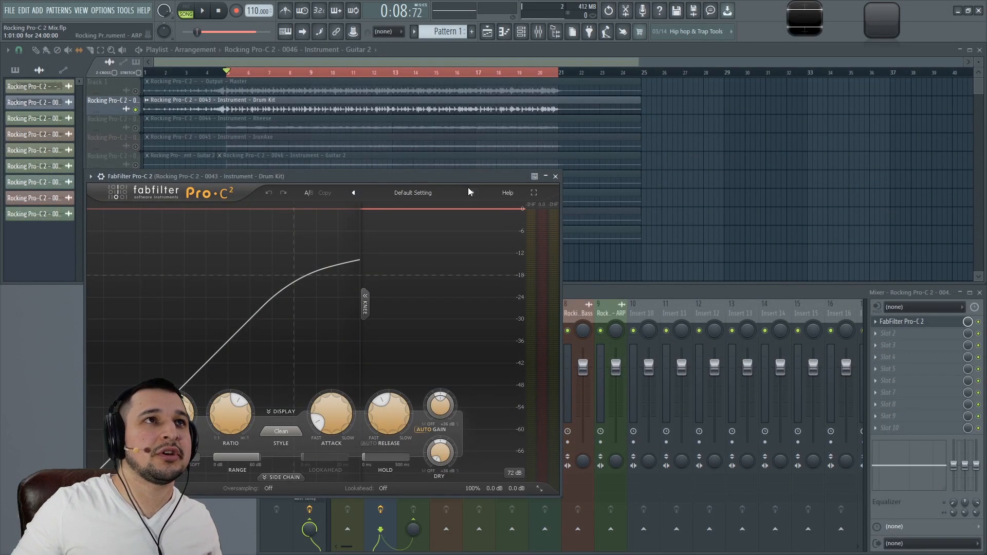
Expand the compressor's side-chain section and reposition the plugin window so the whole interface is visible.
left_click_drag(469, 176, 686, 115)
left_click(495, 416)
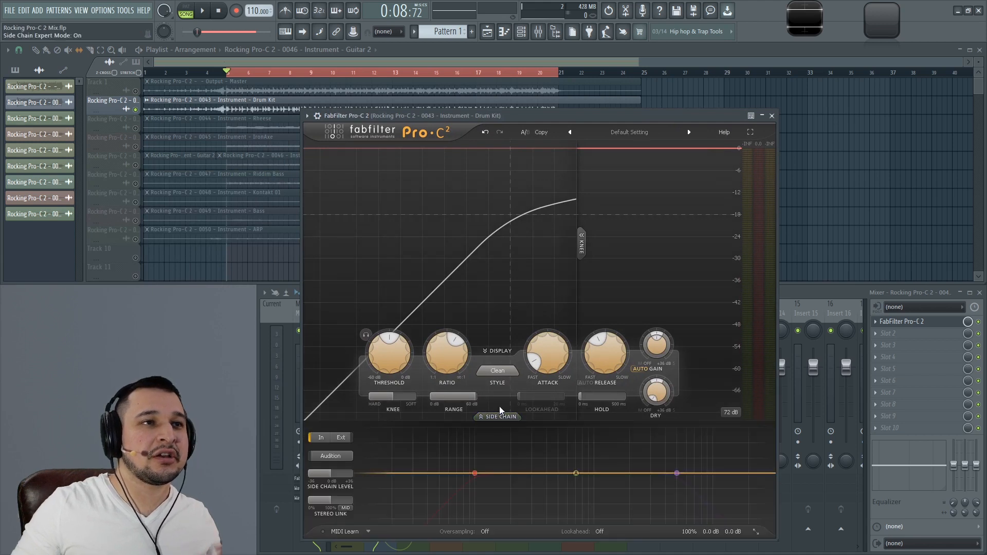
left_click_drag(447, 118, 530, 52)
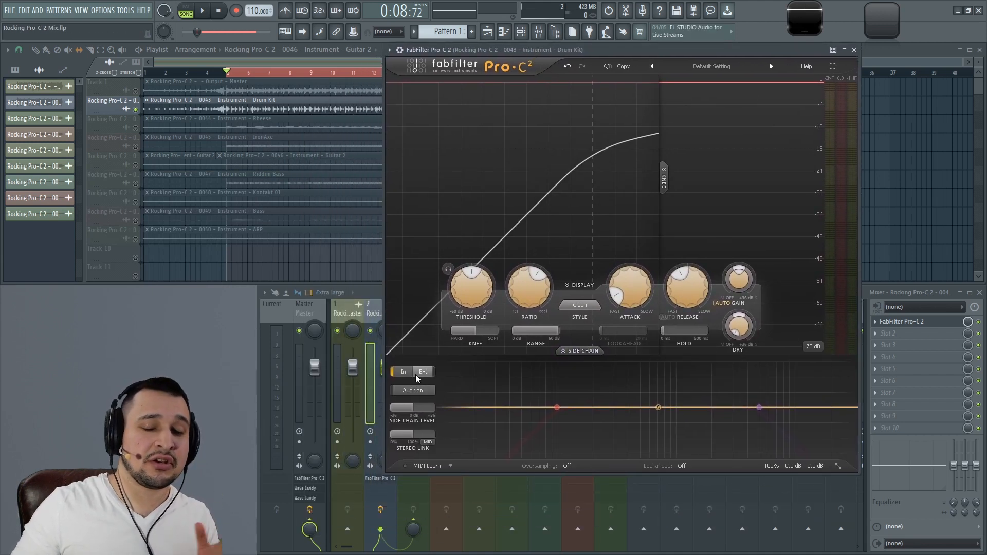
Set the side chain to external input, with the low band at 20 Hz and the high-cut filter enabled at about 262 Hz.
mouse_move(563, 409)
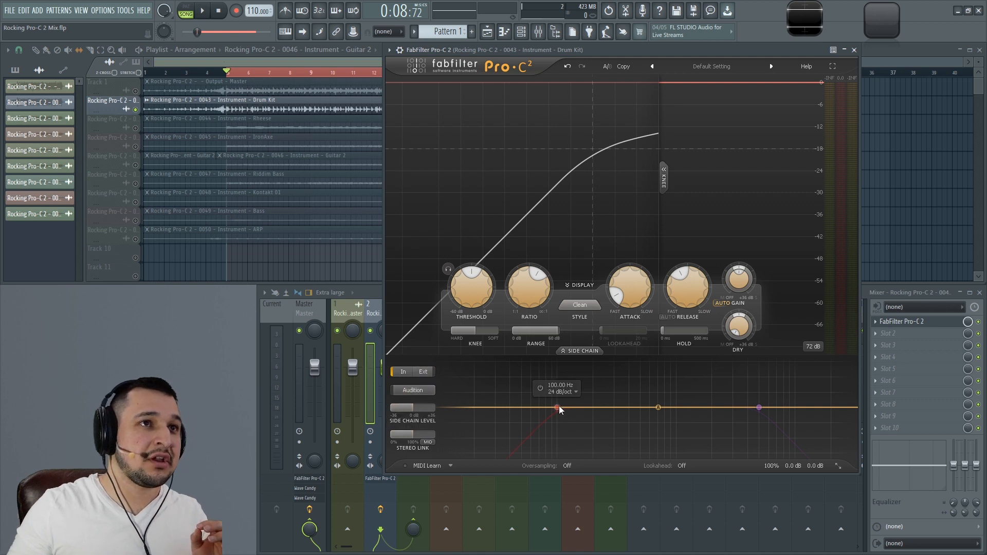
left_click_drag(560, 410, 675, 414)
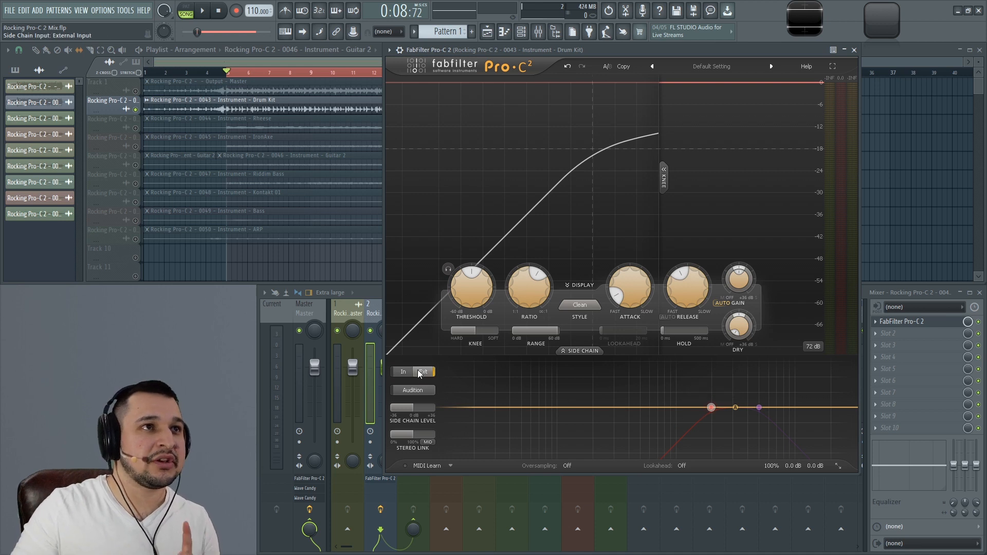
left_click_drag(713, 411, 473, 415)
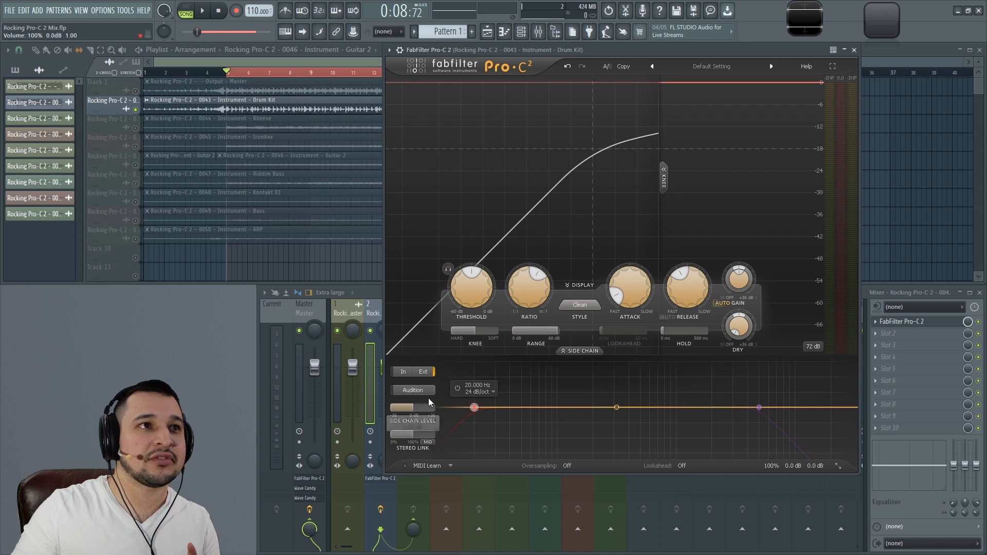
left_click_drag(760, 410, 607, 410)
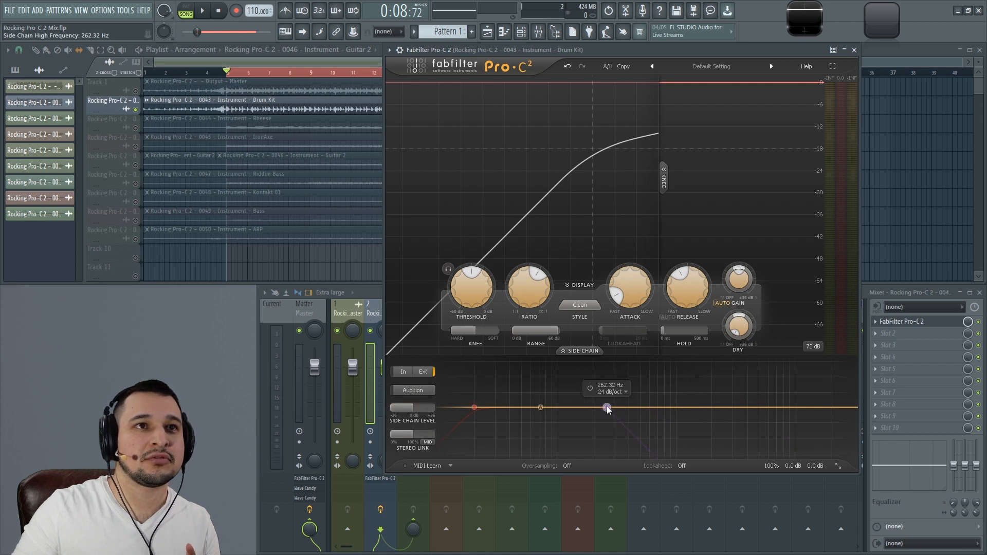
left_click(593, 388)
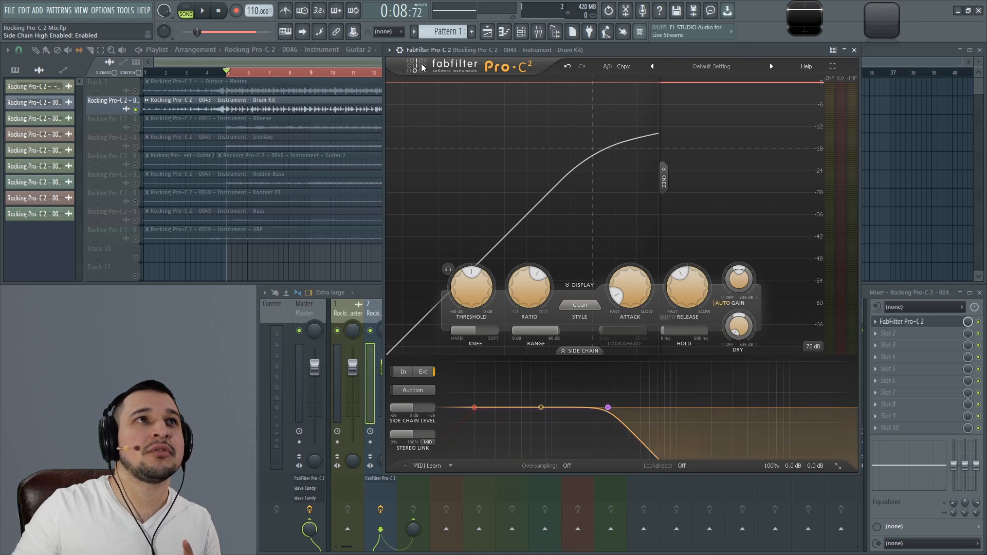
Open the Drum Kit compressor's wrapper processing connections and recreate the insert's sidechain link to the Rheese insert.
left_click(406, 51)
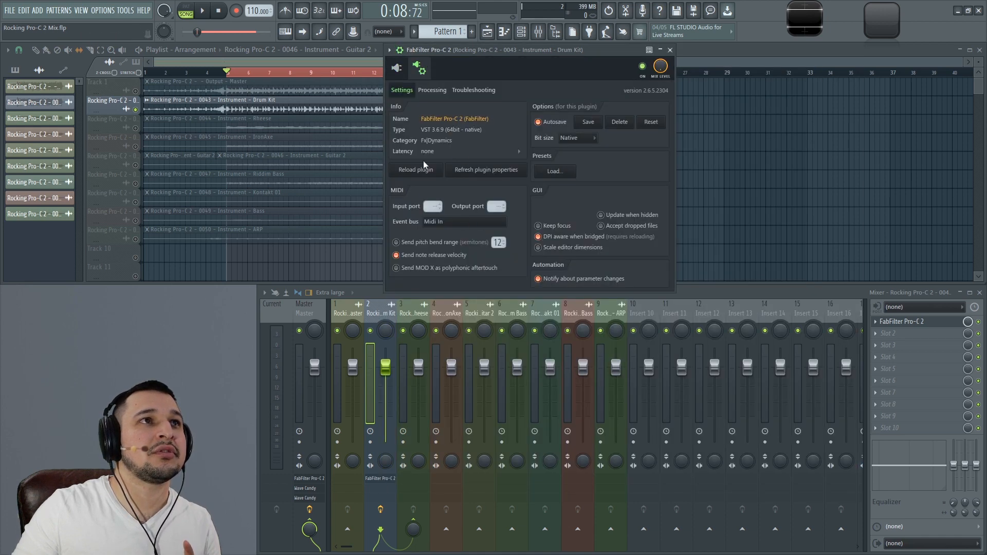
left_click(433, 91)
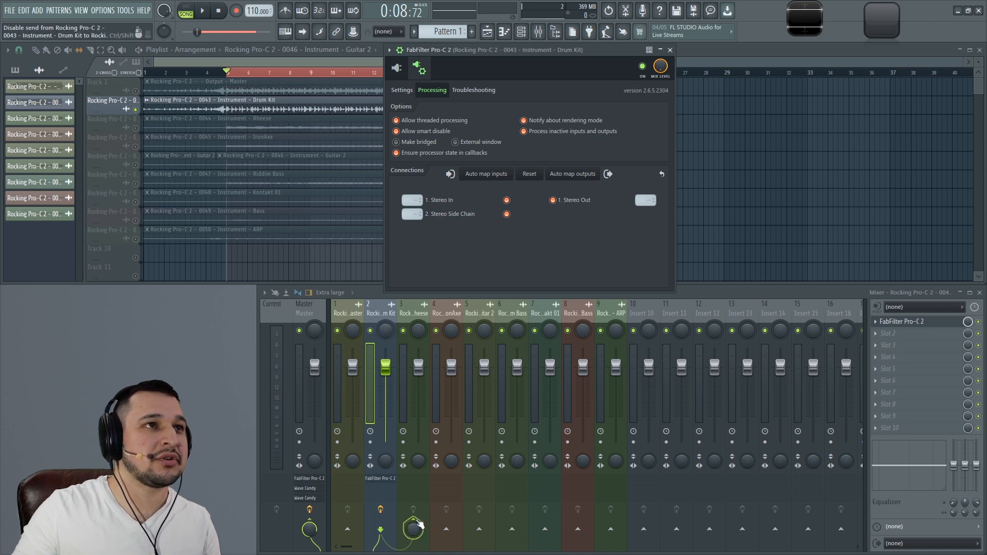
left_click(415, 520)
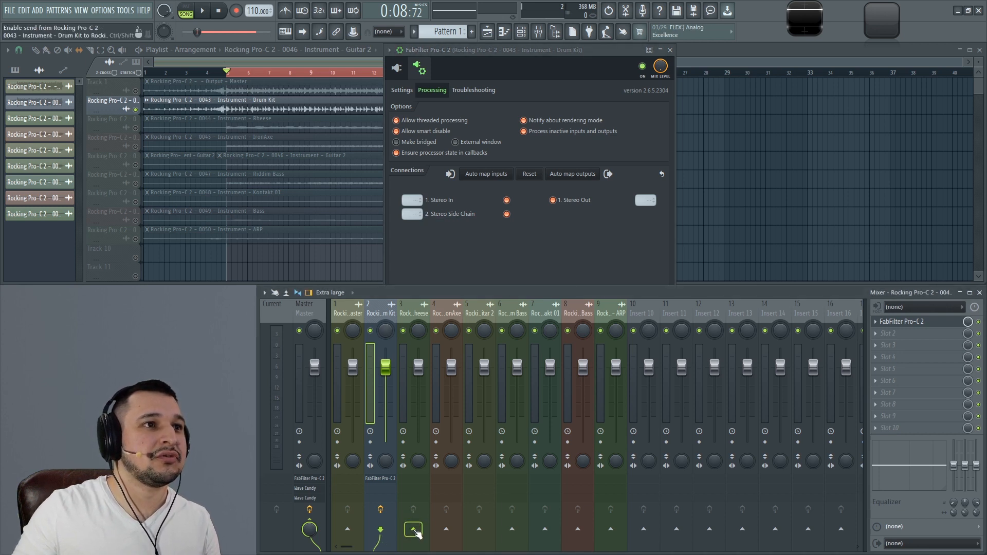
right_click(416, 533)
left_click(447, 532)
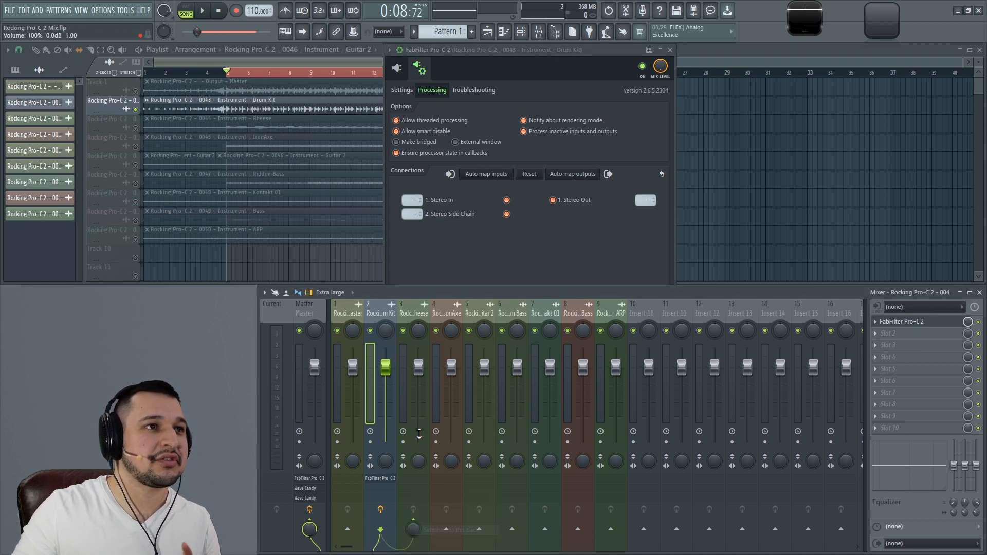
left_click(409, 217)
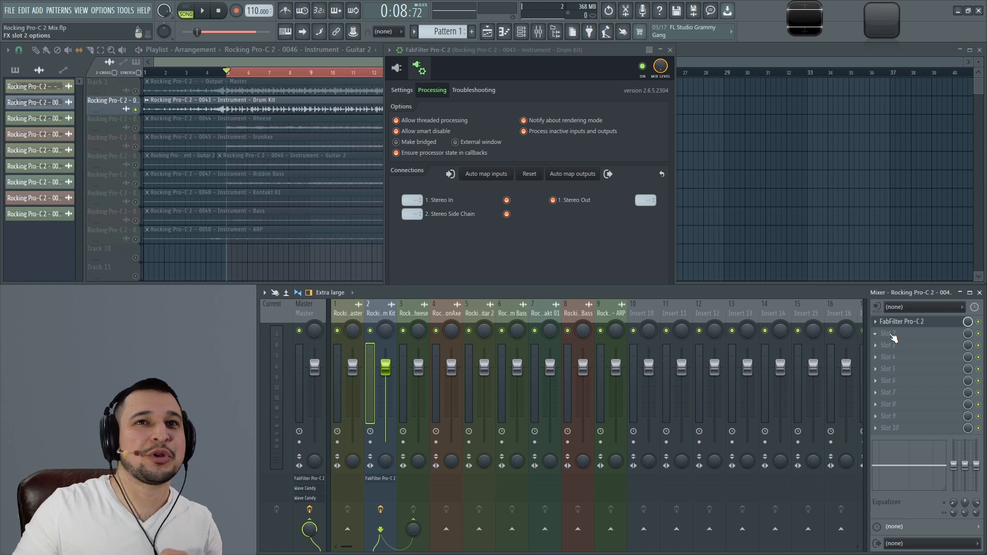
Copy the Drum Kit's Pro-C 2 with its settings to the Rheese insert and open the copy's wrapper settings.
left_click(873, 322)
left_click_drag(921, 372, 418, 310)
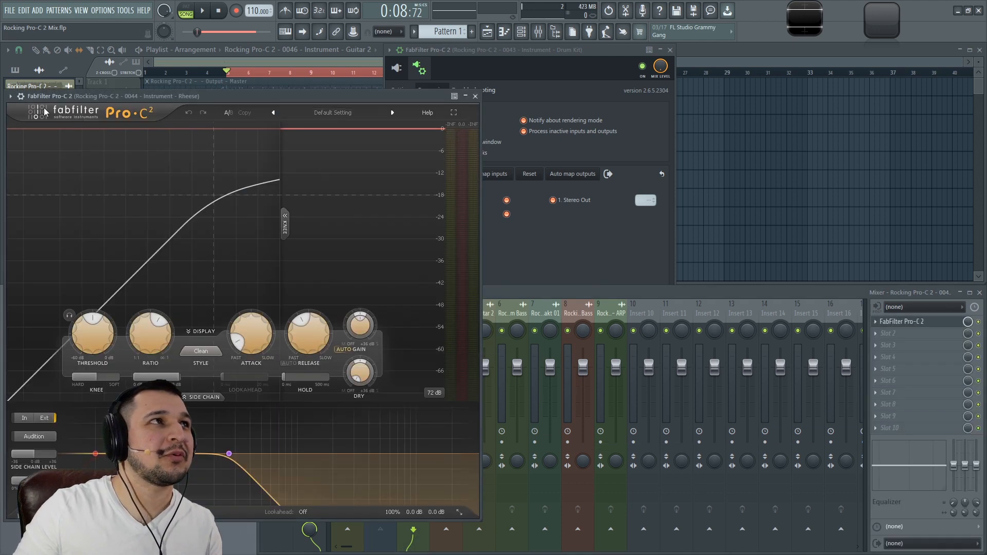
left_click(22, 97)
left_click(41, 115)
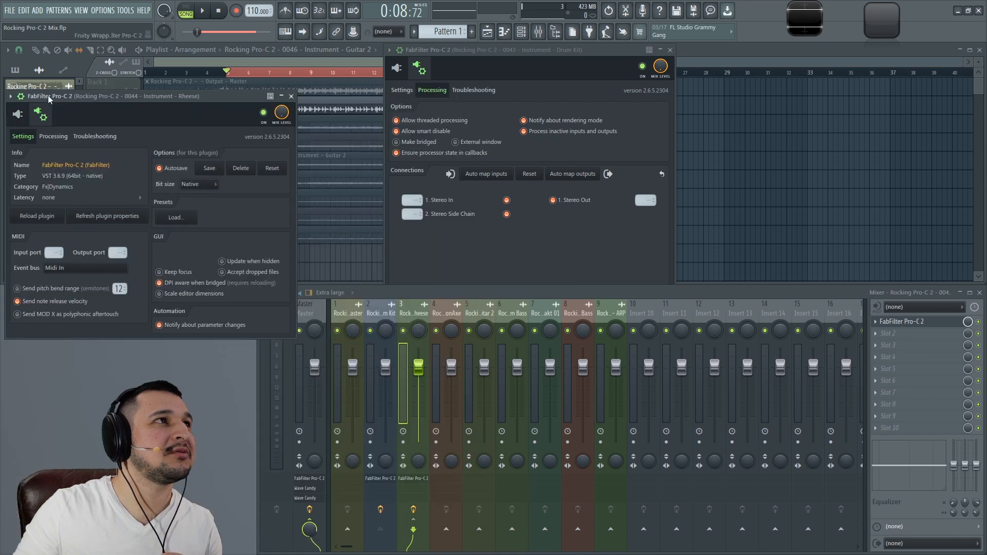
Map the Rheese compressor's Stereo Side Chain input to 1 and return to the compressor's interface.
left_click_drag(41, 88, 584, 106)
right_click(714, 107)
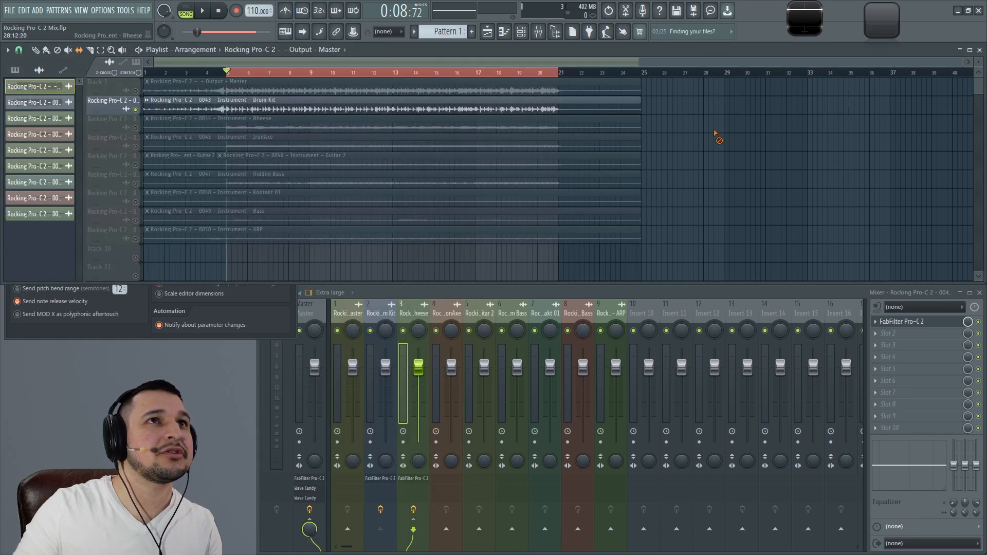
left_click(117, 324)
left_click(51, 138)
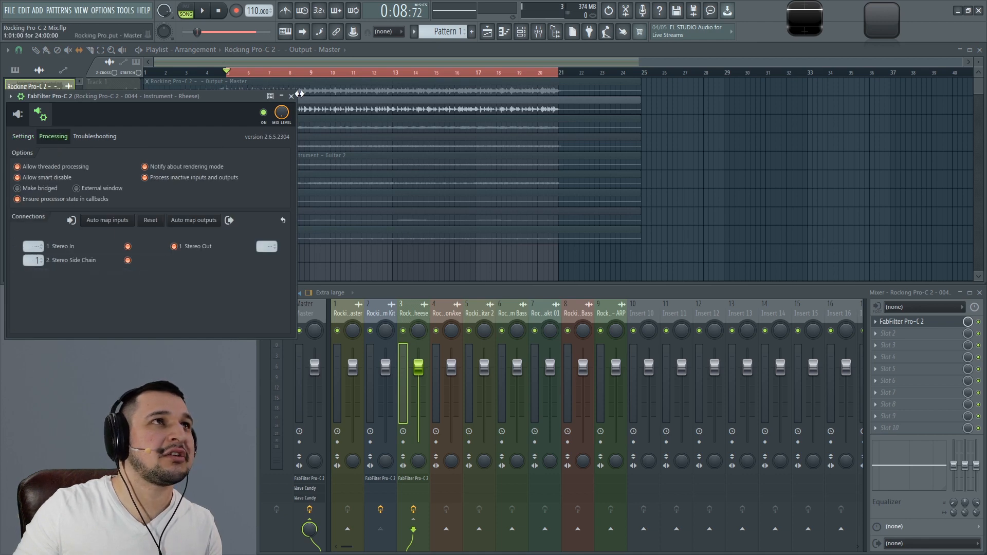
left_click_drag(235, 96, 764, 92)
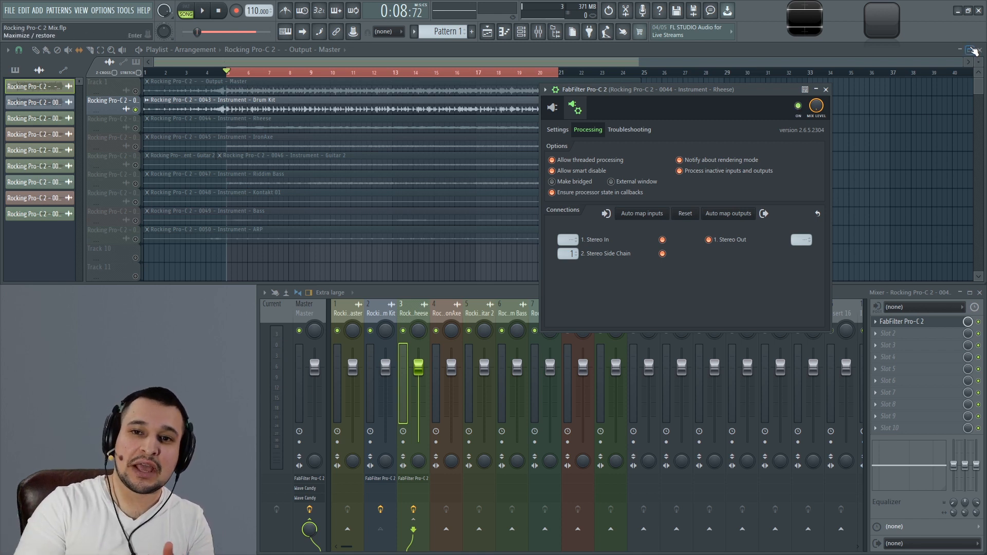
left_click(575, 107)
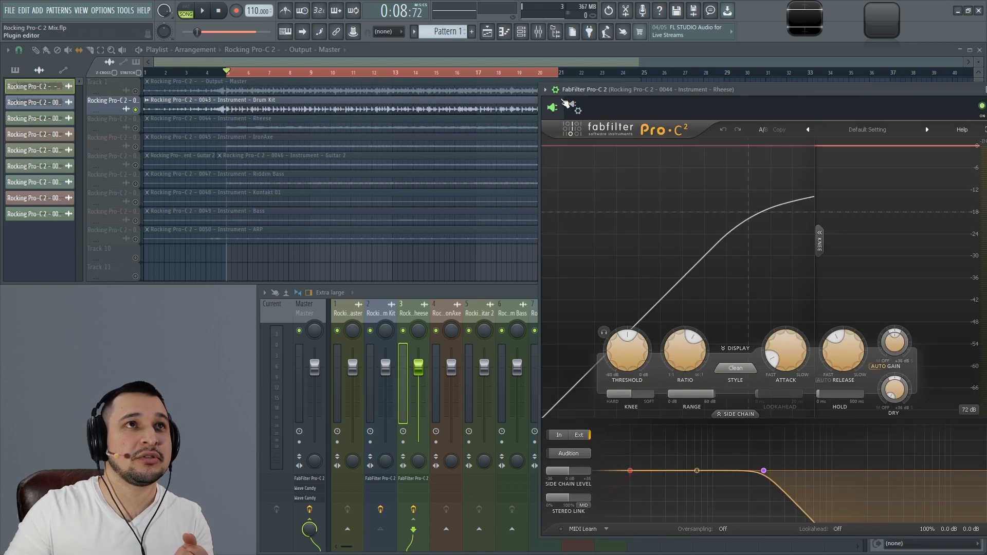
left_click_drag(614, 92, 527, 94)
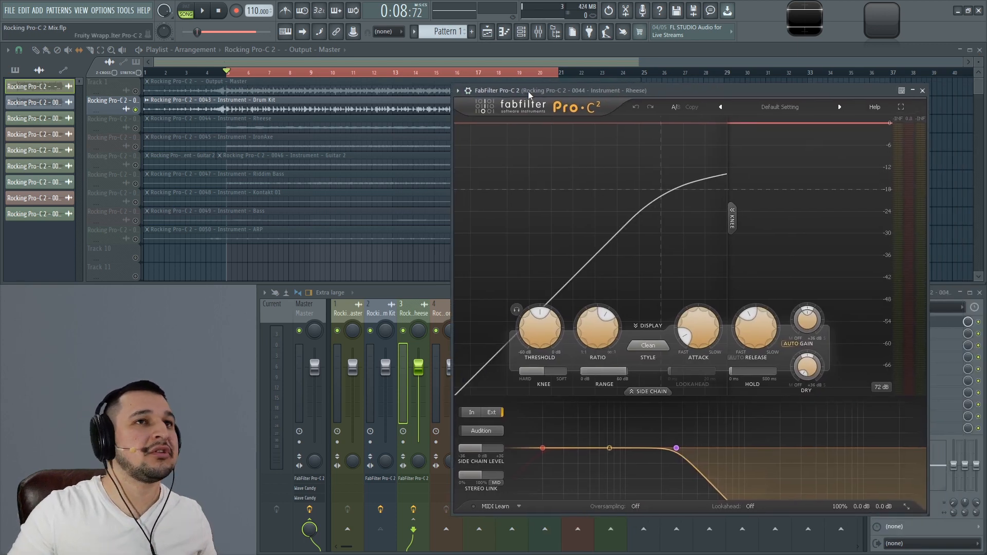
Lower the Rheese compressor's side-chain high-cut frequency while the drum loop plays.
key("space")
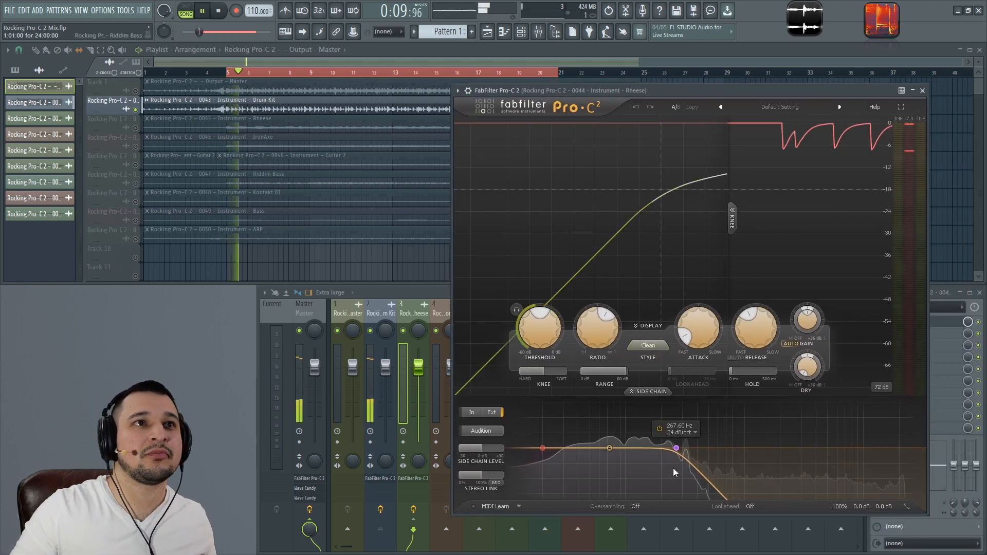
left_click_drag(677, 448, 632, 457)
key("space")
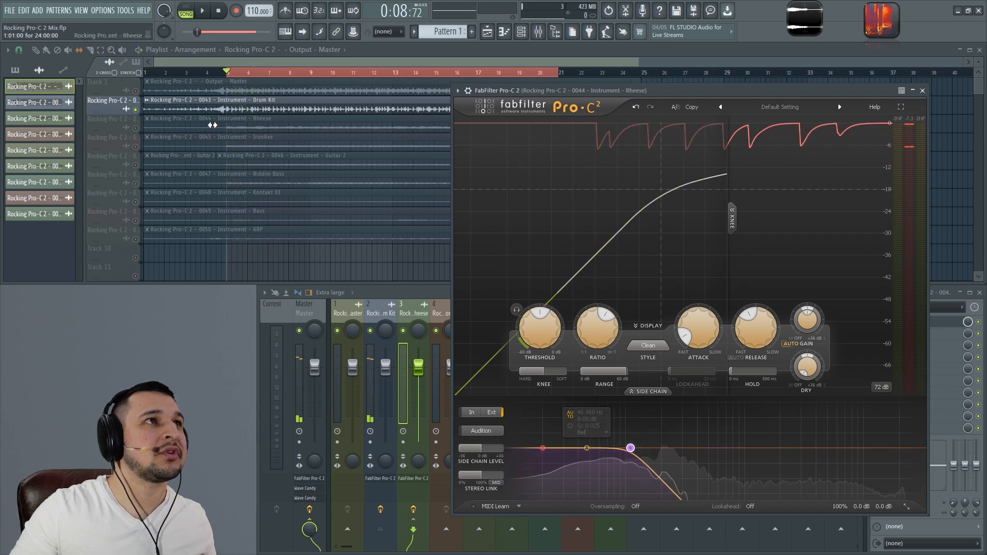
Unmute the Rheese track alongside the Drum Kit and play both through the sidechain compressor.
left_click(481, 237)
key("space")
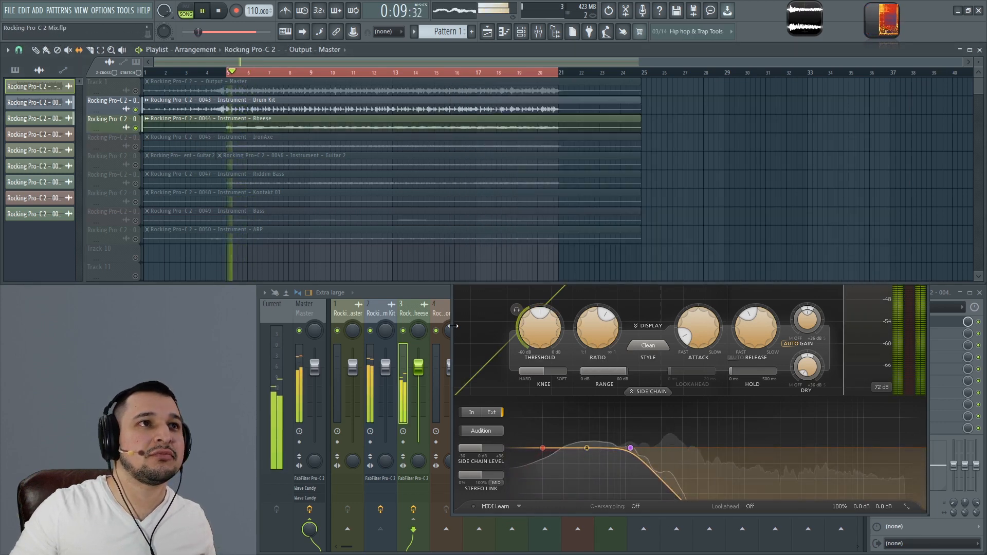
left_click(472, 341)
Disable the Drum Kit insert's send to the Master, keeping its sidechain link, and replay the loop.
left_click(376, 316)
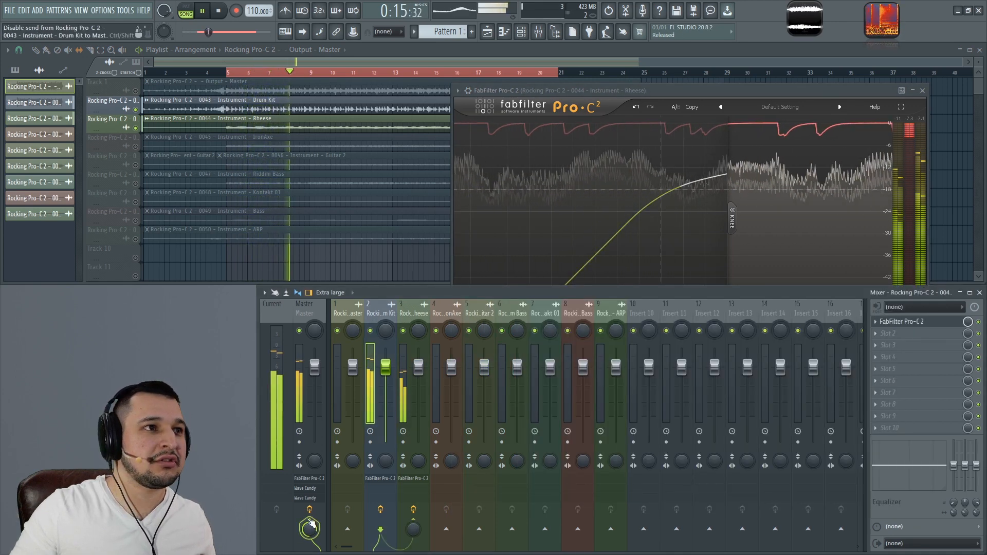
key("space")
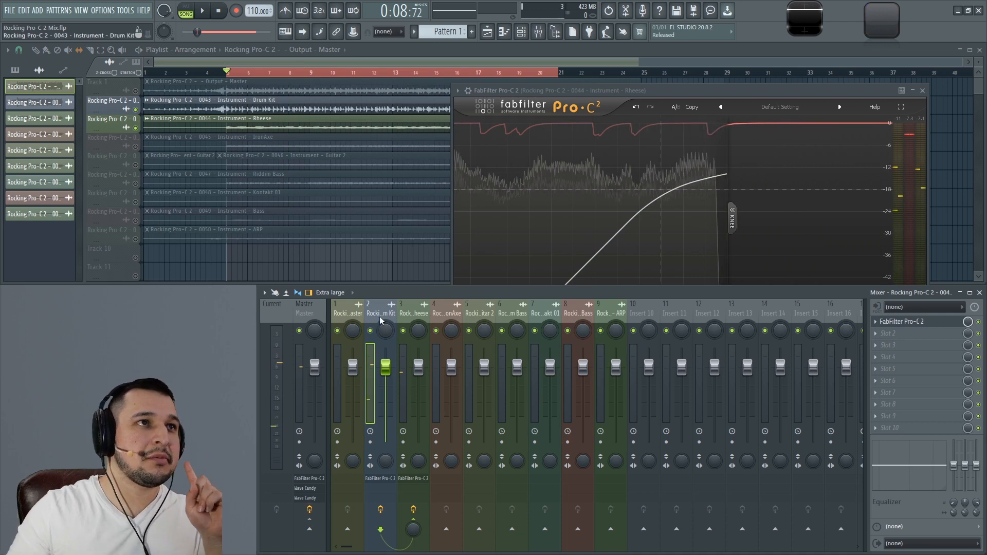
key("space")
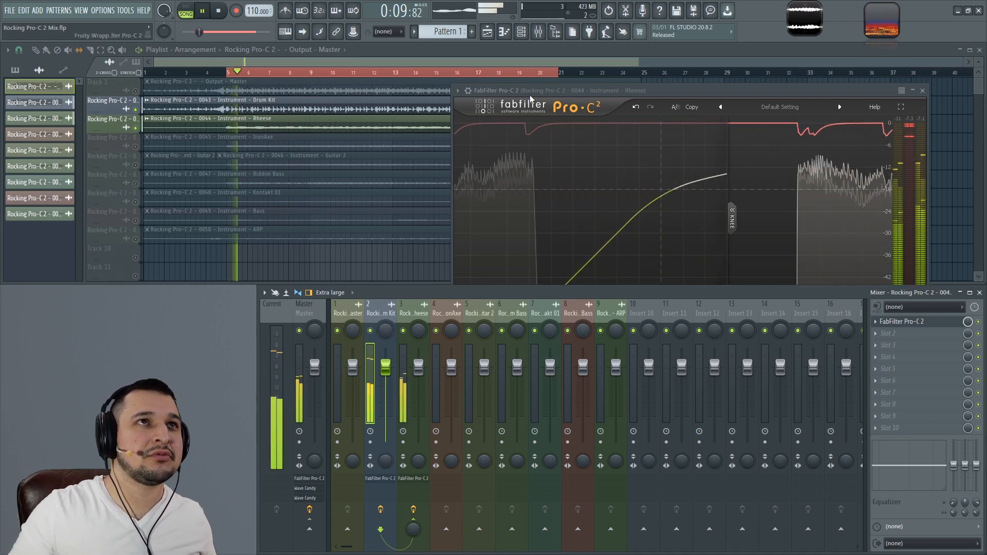
Lower the Rheese compressor's threshold well down for stronger side-chain ducking while the loop plays.
left_click_drag(525, 90, 512, 75)
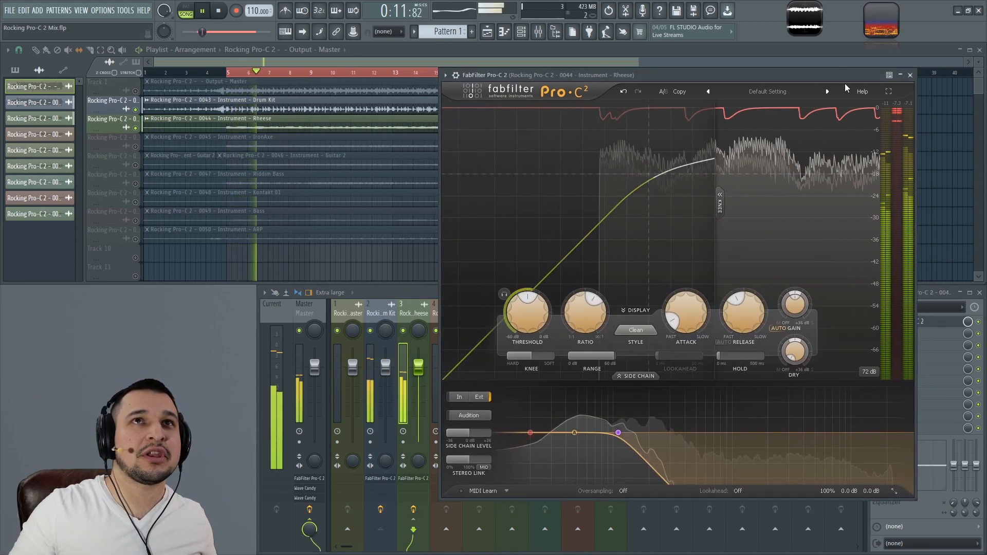
mouse_move(556, 311)
left_click_drag(532, 311, 505, 370)
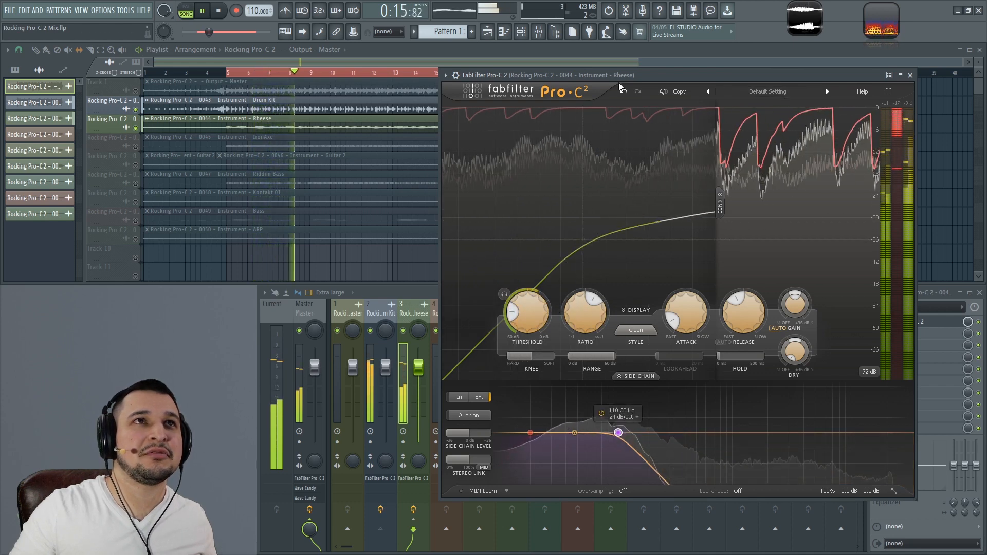
left_click_drag(614, 76, 548, 64)
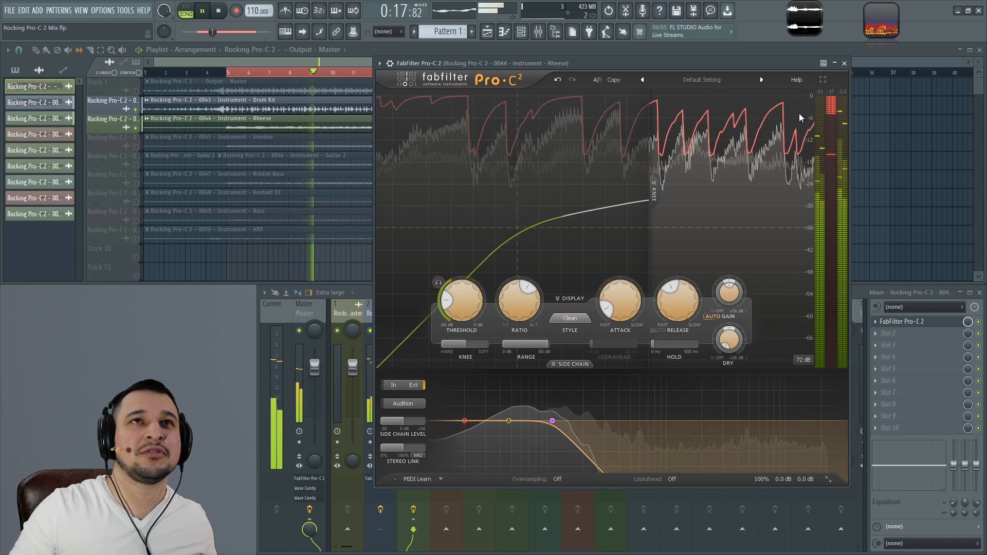
Audition the Rheese compressor's filtered external side-chain signal, and switch auditioning off again.
mouse_move(552, 422)
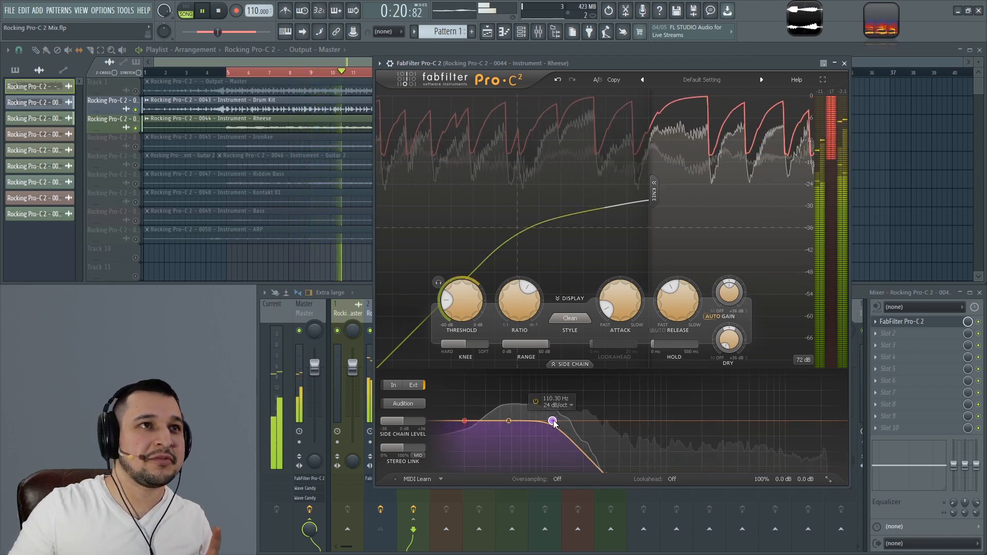
left_click(404, 403)
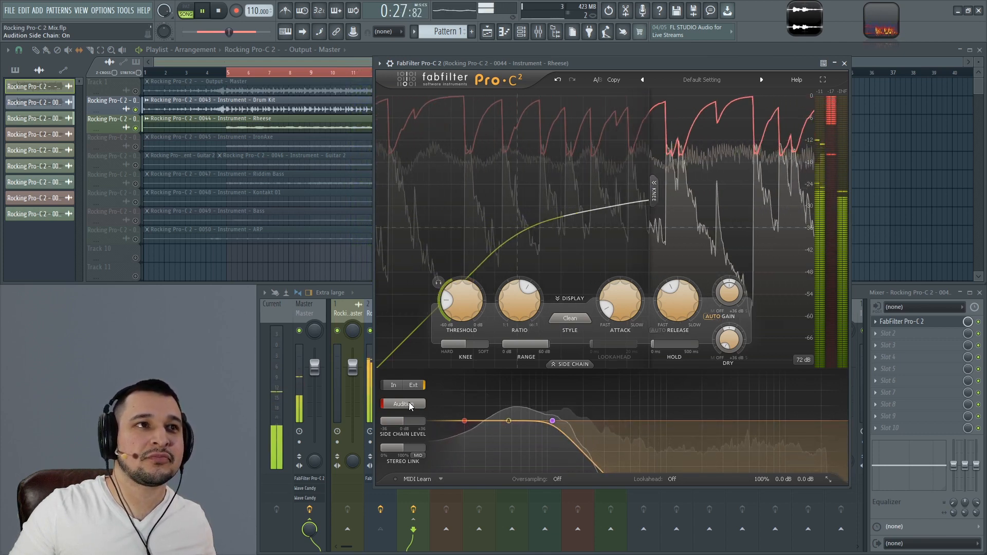
left_click(409, 403)
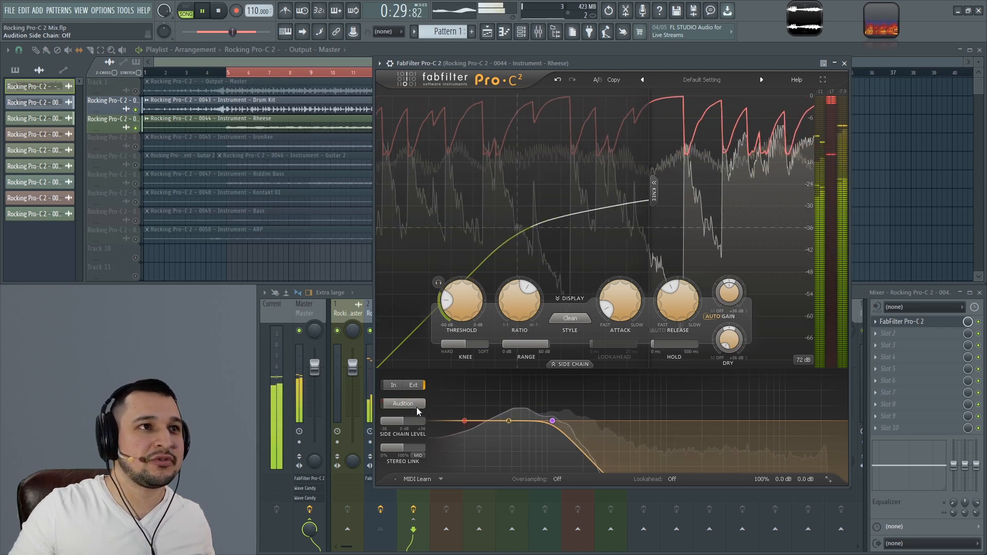
Set the side-chain high-cut slope to 72 dB/oct and briefly audition the filtered trigger signal.
mouse_move(552, 422)
scroll(554, 421, "up", 4)
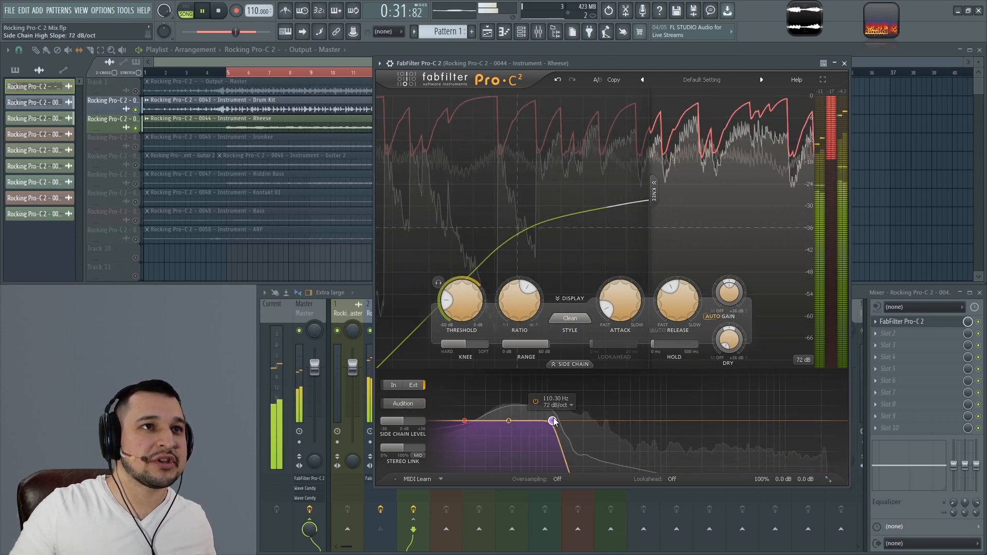
left_click(394, 405)
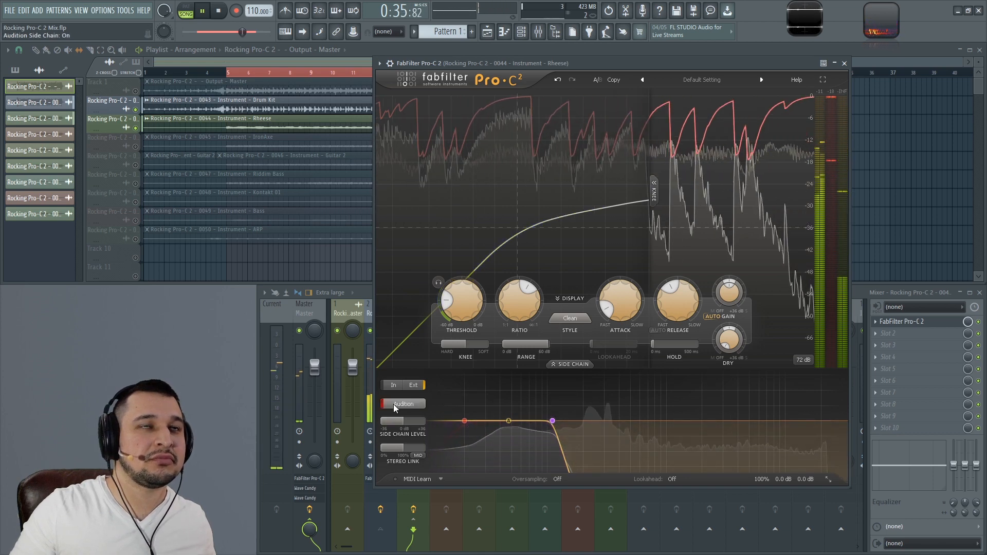
left_click(393, 404)
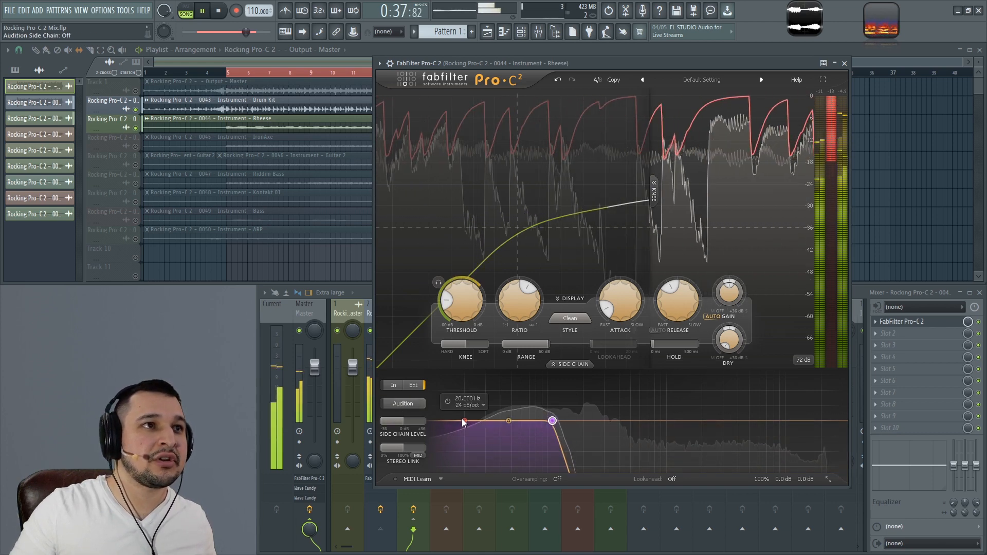
Lower the side-chain high-cut frequency to about 66 Hz, auditioning the trigger signal between adjustments.
left_click_drag(553, 421, 511, 433)
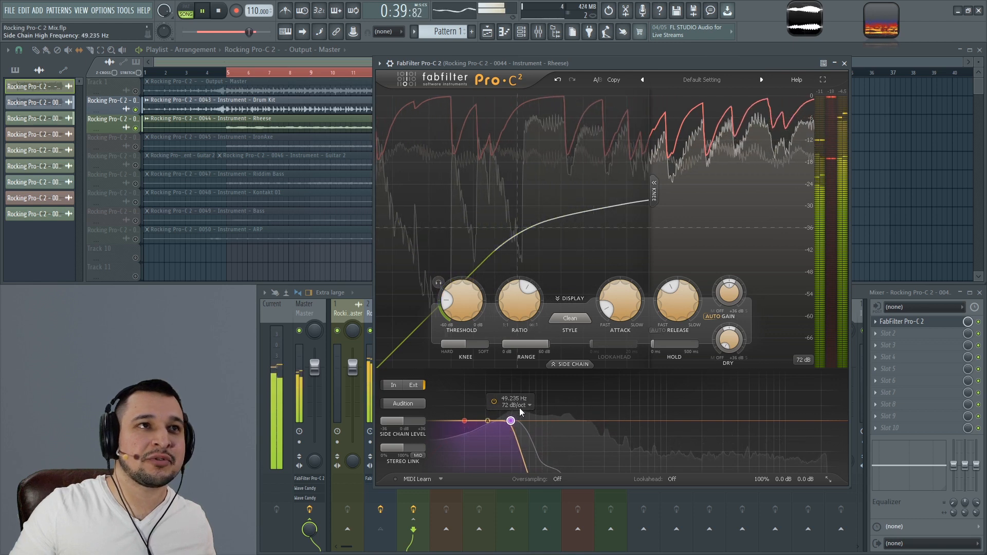
mouse_move(510, 421)
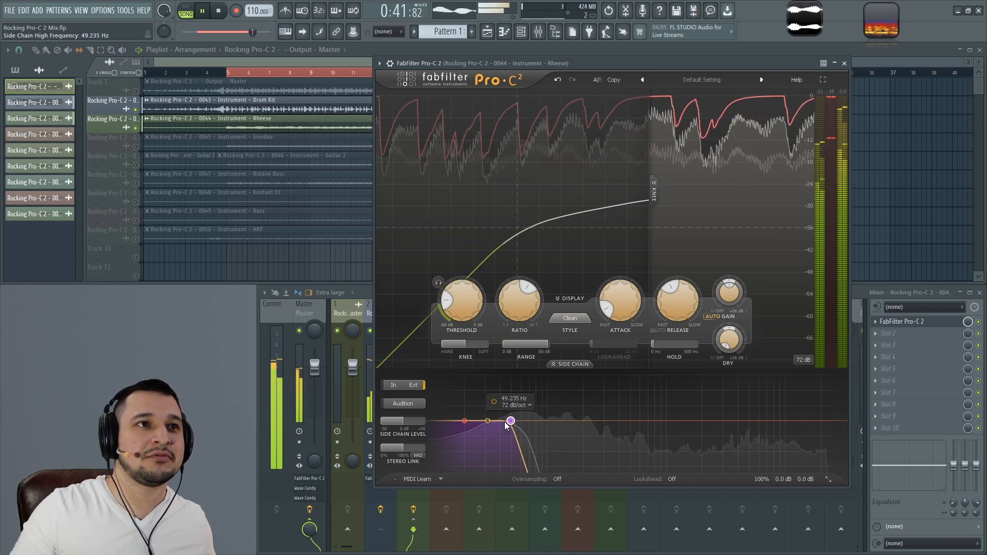
left_click_drag(512, 422, 522, 421)
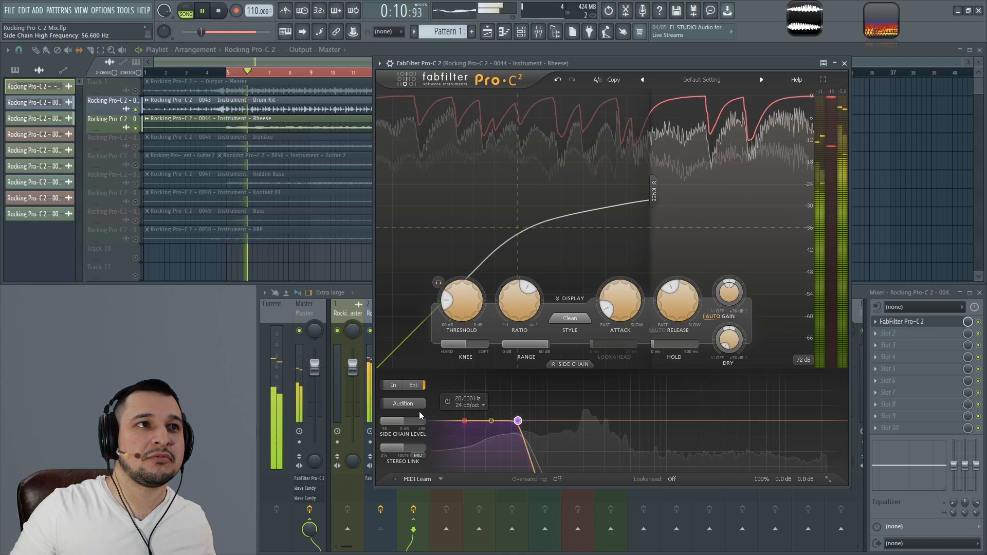
left_click(406, 404)
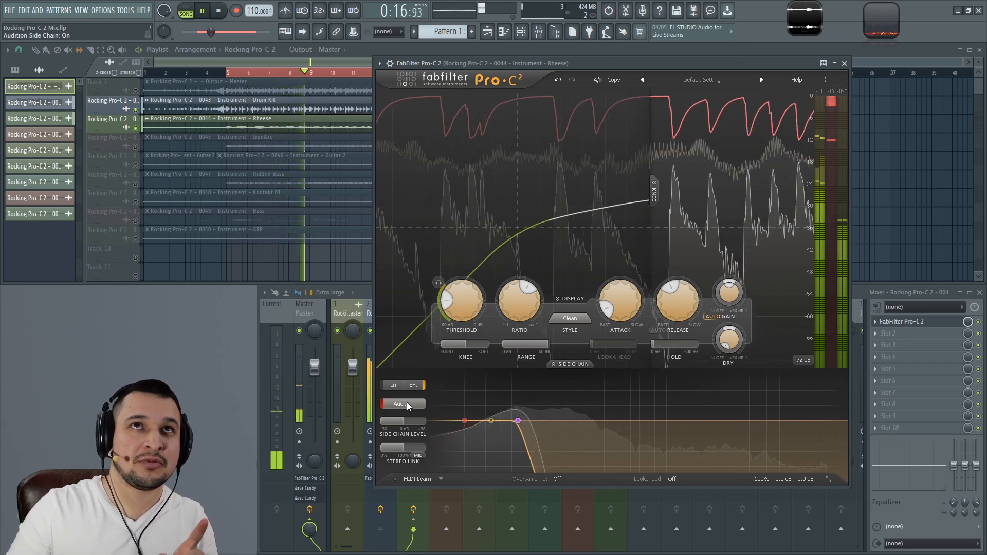
left_click(406, 402)
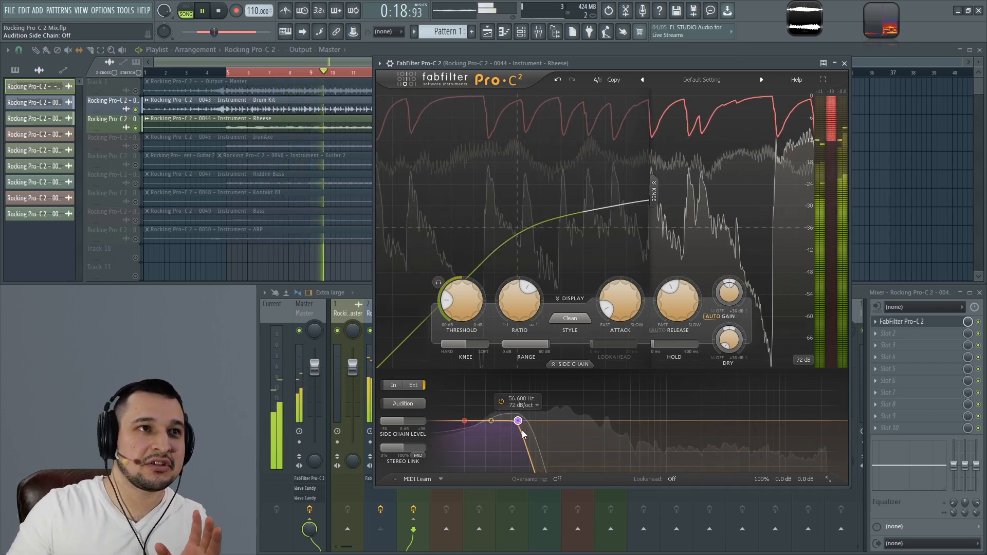
left_click_drag(521, 427, 531, 426)
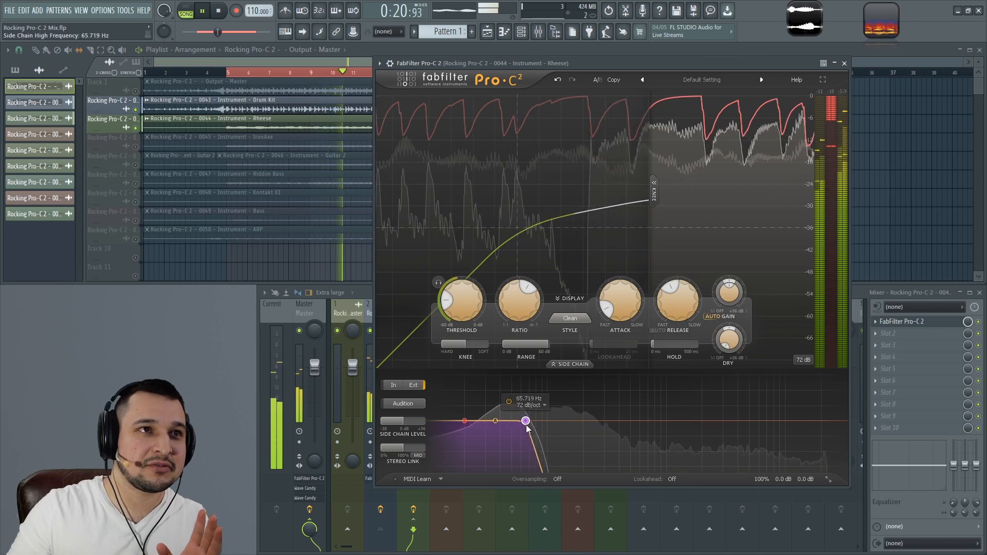
left_click(397, 405)
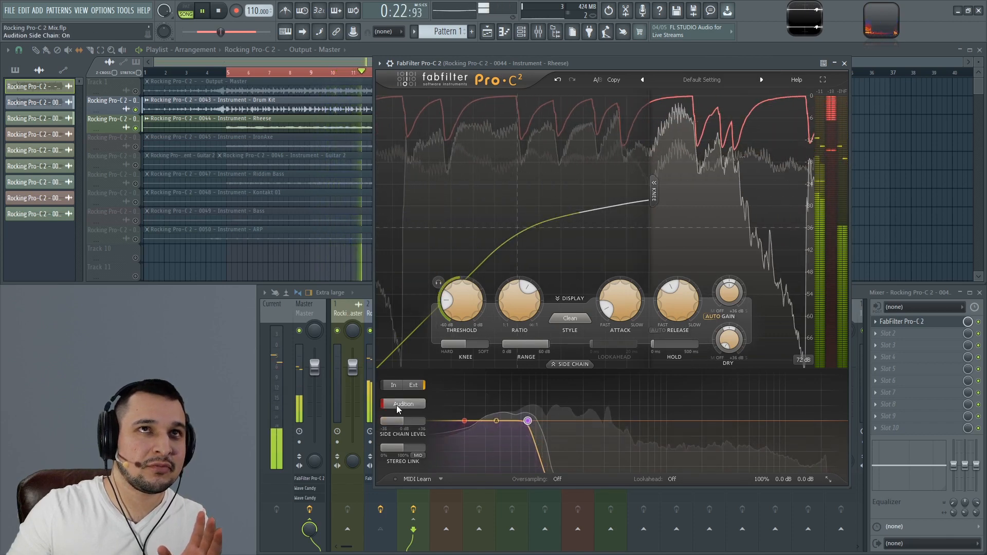
left_click(397, 405)
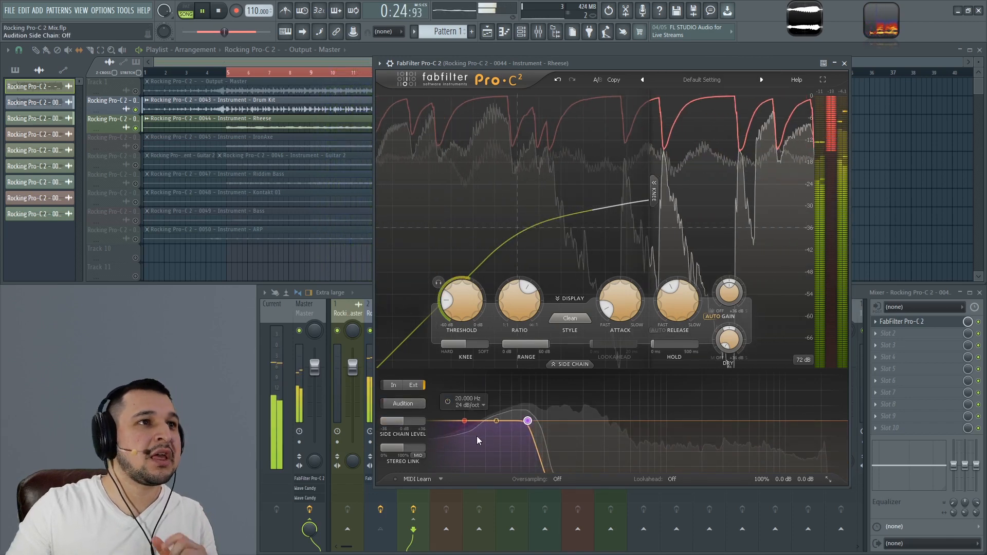
Set the Rheese compressor's release to 69.7 ms and raise its hold time slightly above zero.
left_click_drag(668, 309, 662, 347)
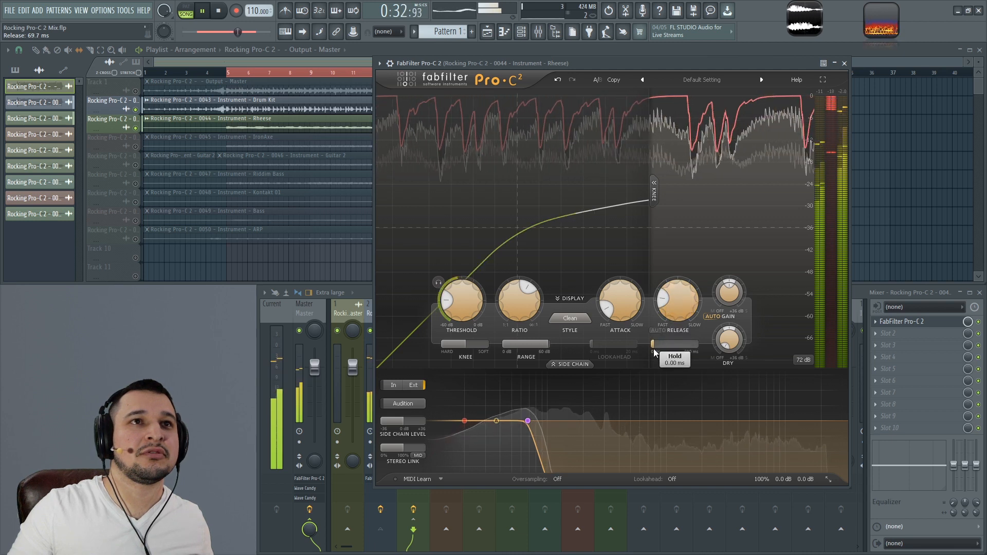
left_click_drag(655, 344, 727, 366)
left_click_drag(747, 367, 705, 371)
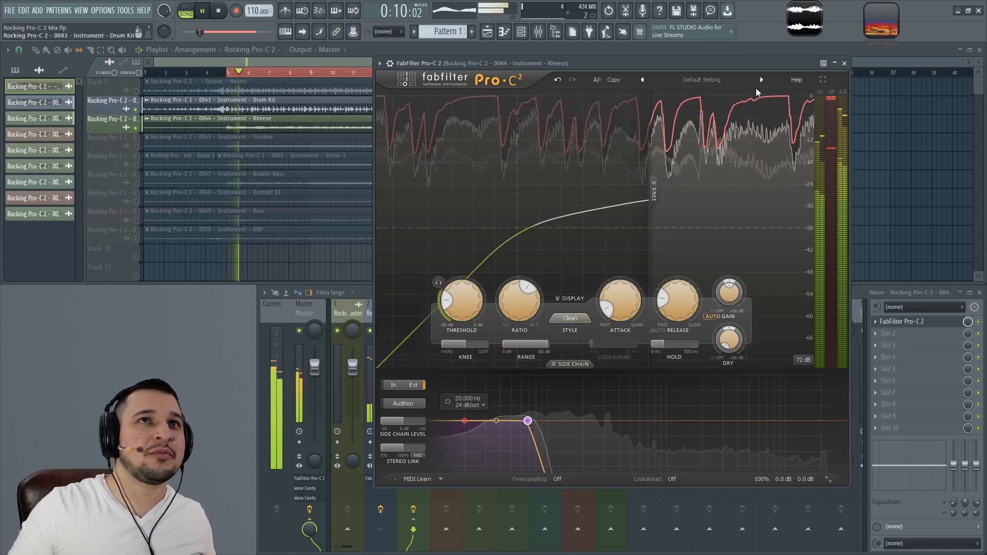
Restart the loop with the Drum Kit insert selected, open its Pro-C 2, and disable that effect slot.
left_click(845, 64)
key("space")
left_click(366, 322)
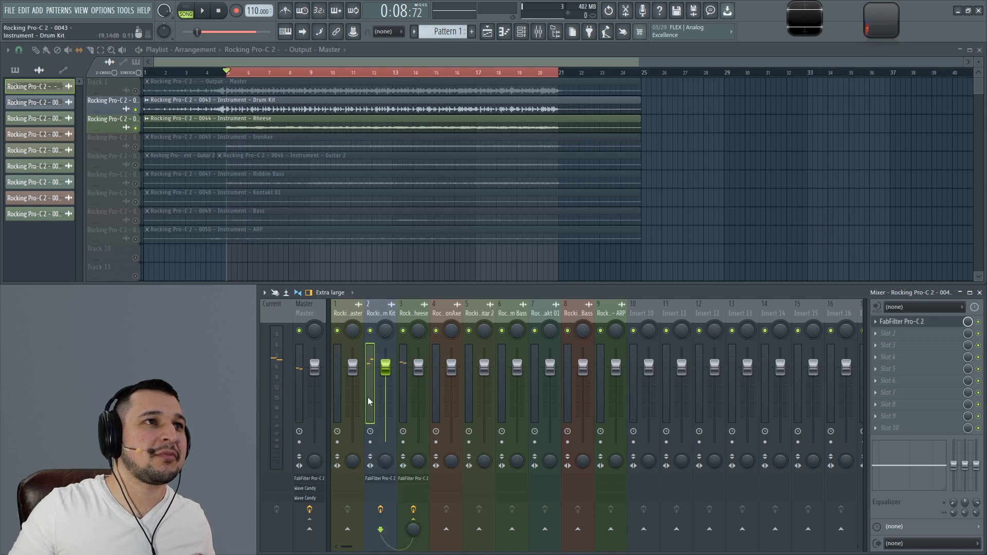
key("space")
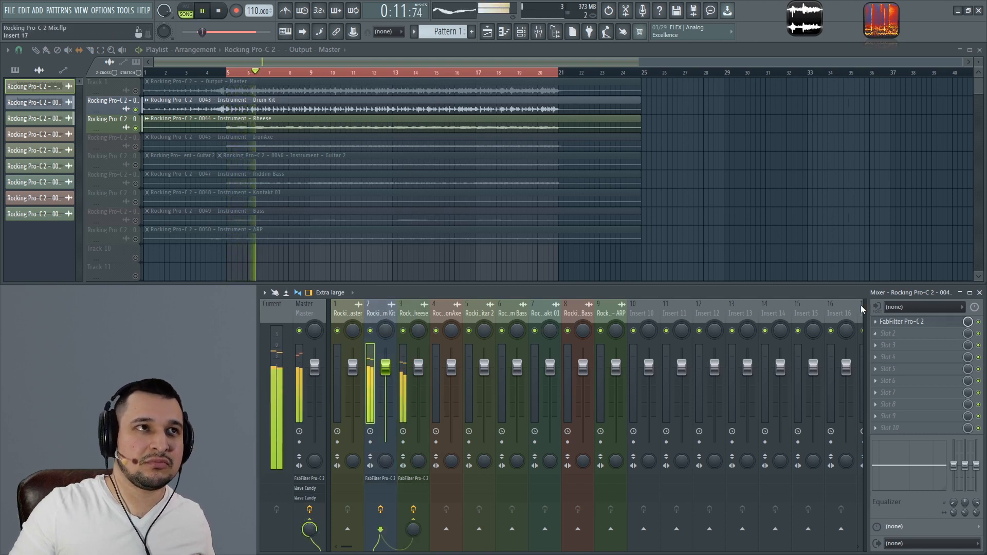
left_click(918, 323)
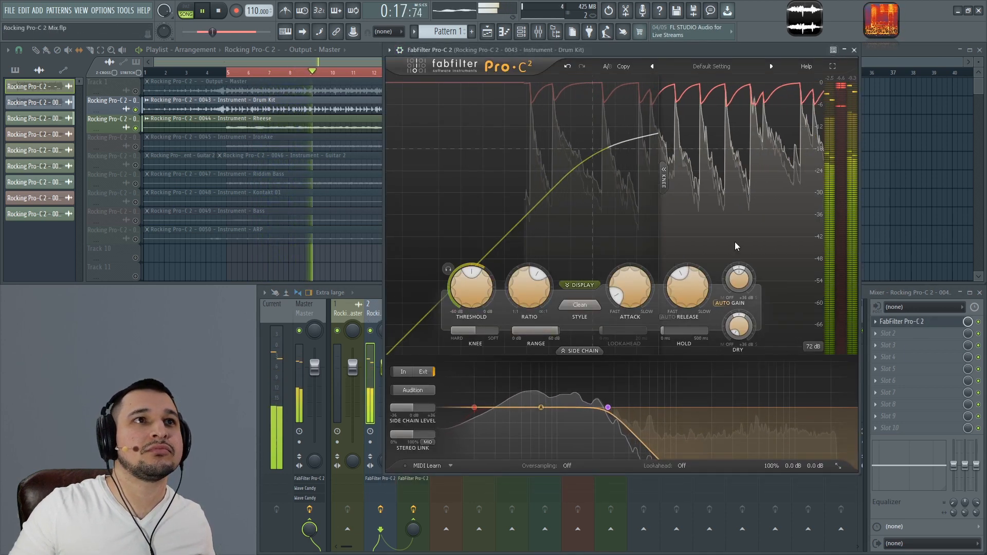
left_click(979, 322)
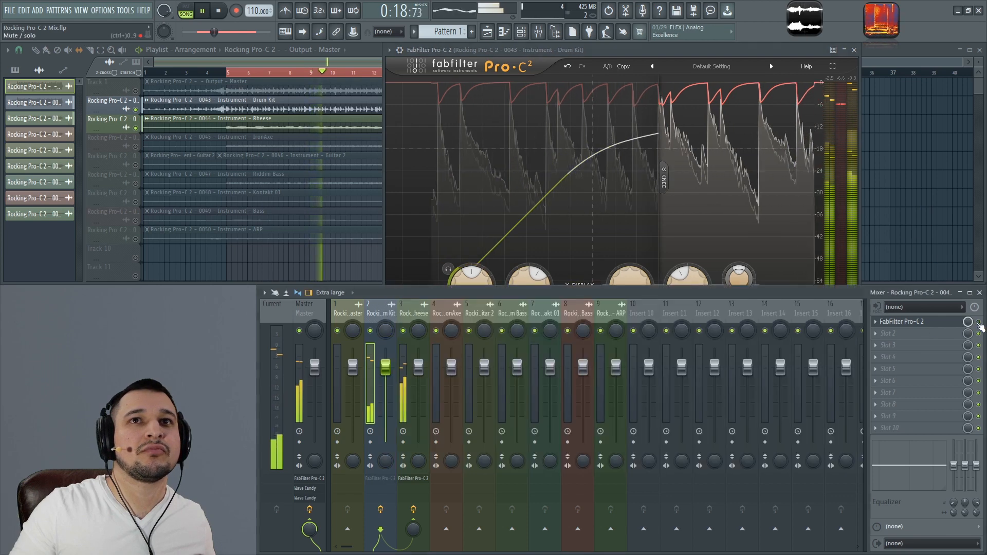
Close the Drum Kit compressor, select the Rheese insert, and open its Pro-C 2.
left_click(854, 51)
left_click(404, 331)
left_click(403, 330)
left_click(412, 336)
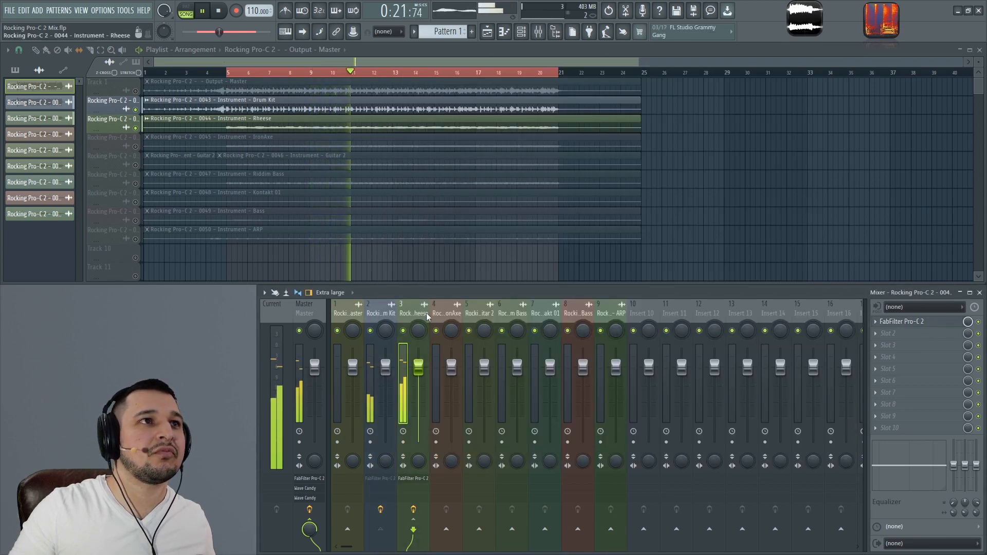
left_click(915, 322)
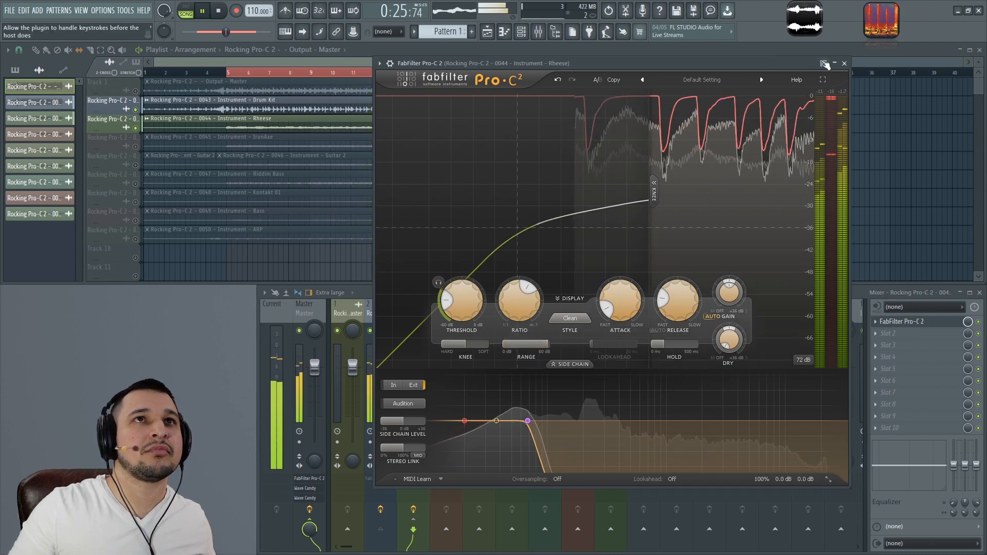
Close the Rheese compressor and lower the Rheese insert's volume fader slightly.
left_click(845, 63)
left_click_drag(419, 370, 419, 378)
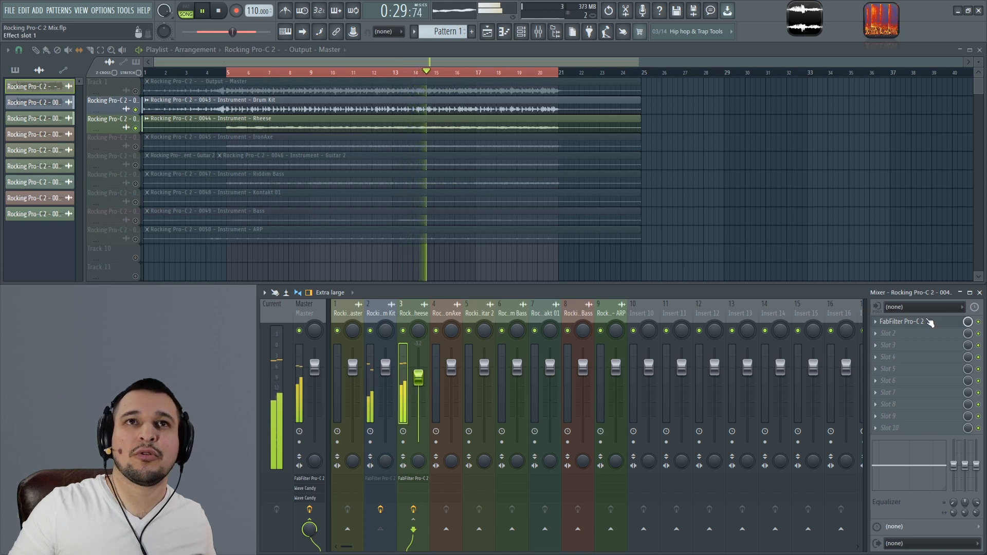
Reopen the Rheese compressor and compare the sound with it bypassed and active.
left_click(921, 322)
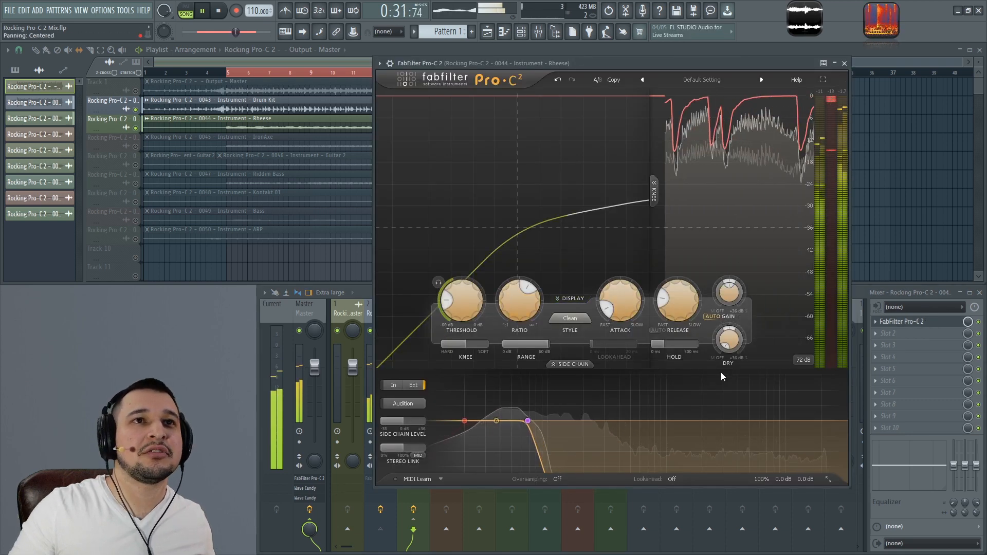
left_click(756, 463)
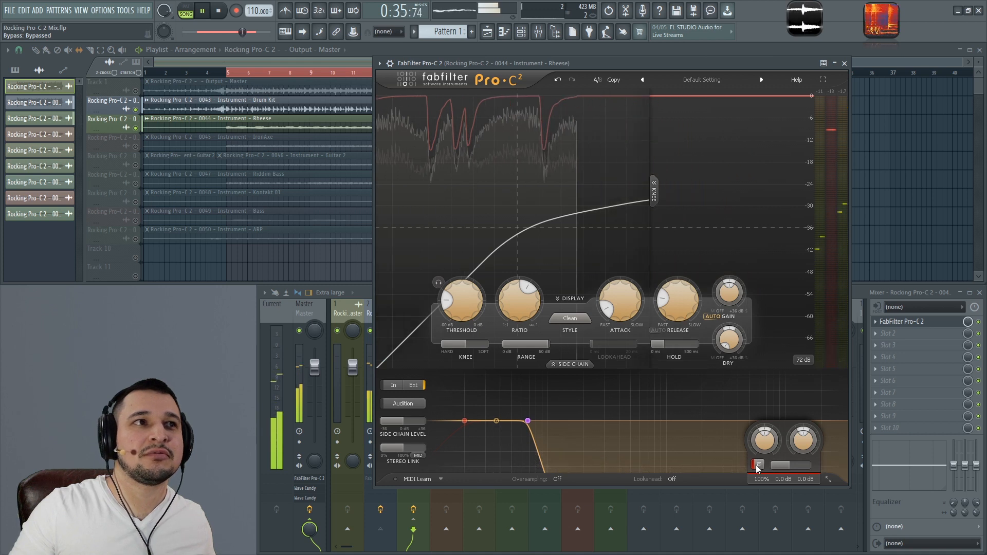
left_click(757, 464)
Turn off Auto Gain on the Rheese compressor and replay the loop from the start.
key("space")
left_click(708, 316)
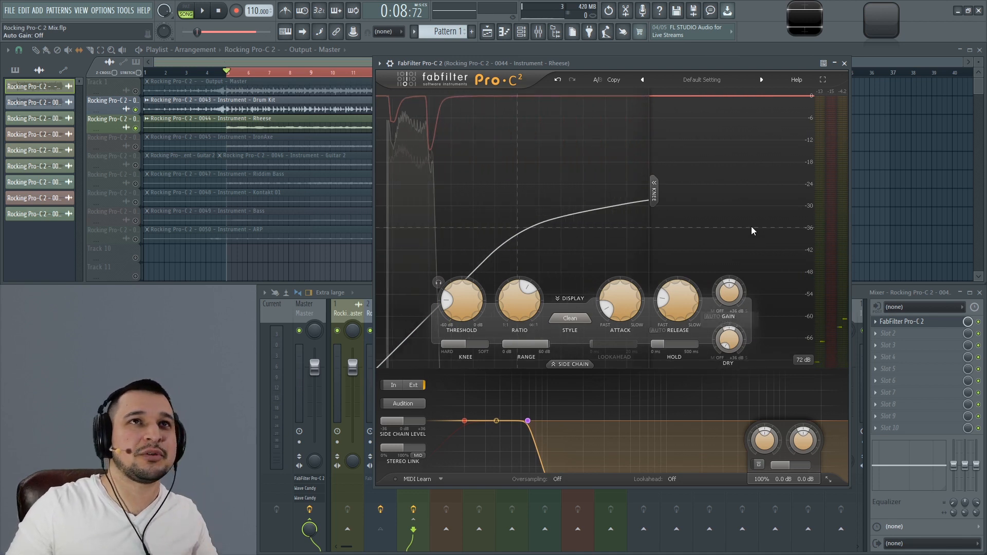
key("space")
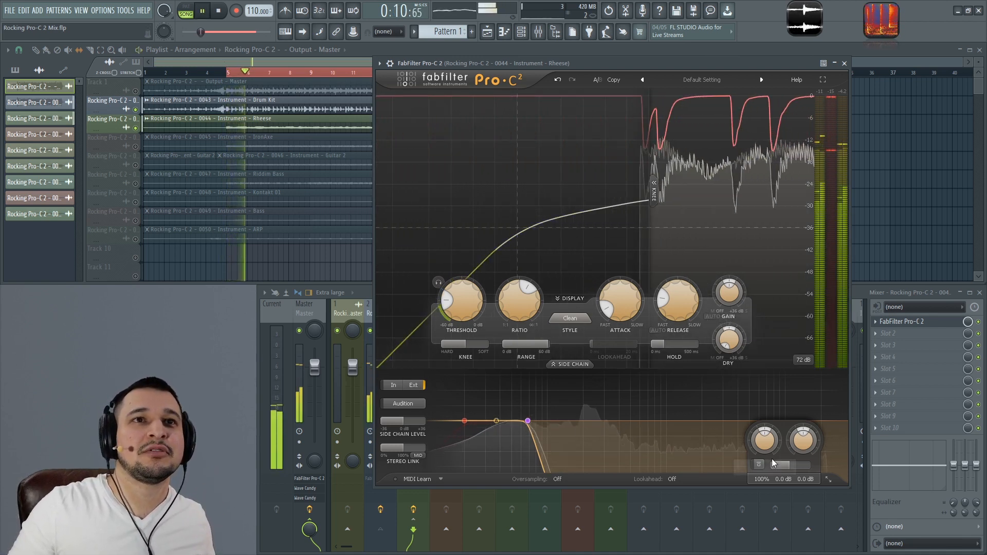
Stop playback and reset the Rheese insert's volume fader to its default level.
key("space")
left_click_drag(614, 64, 726, 84)
right_click(416, 371)
key("Escape")
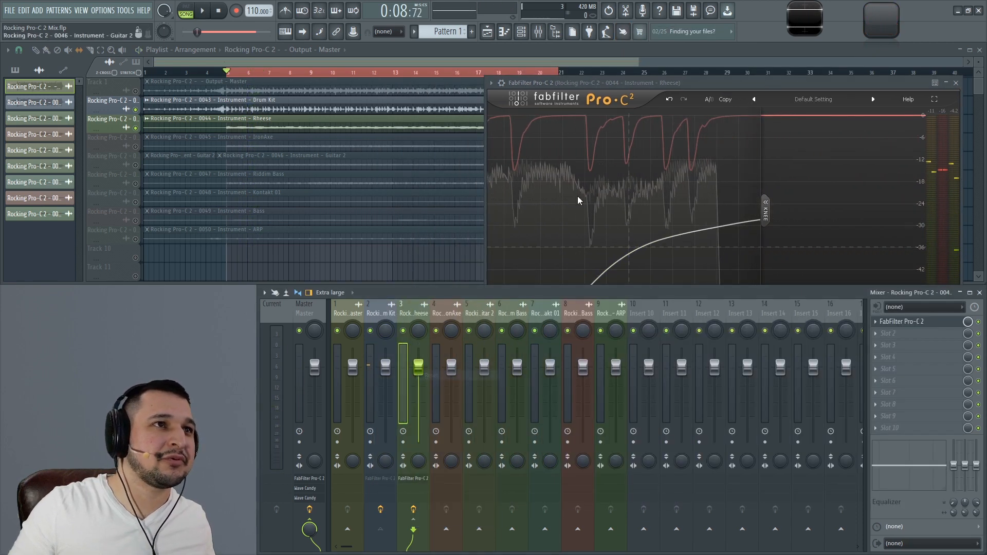
Replay the loop with the compressor in view, bypass the Rheese compressor for comparison, and stop playback.
key("space")
left_click_drag(622, 87, 572, 69)
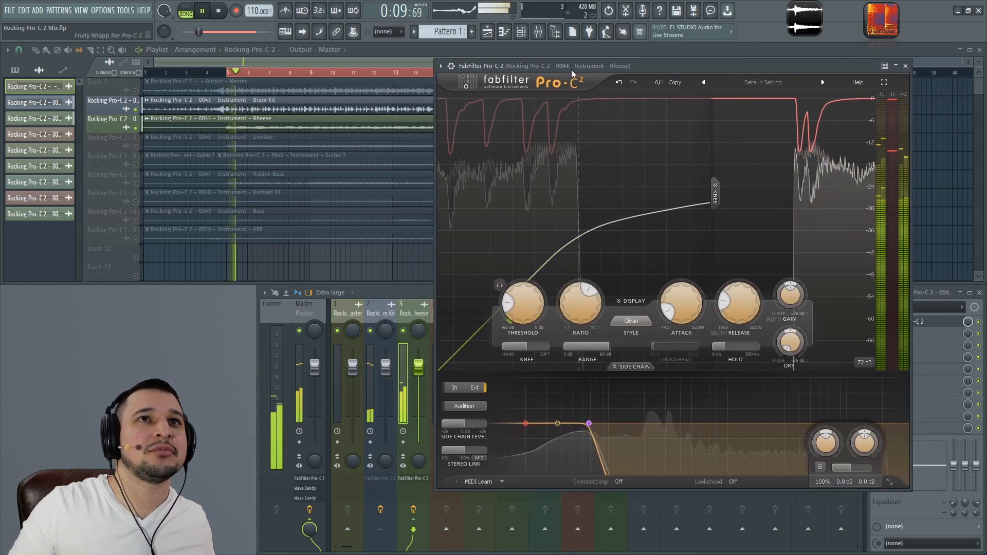
left_click(819, 468)
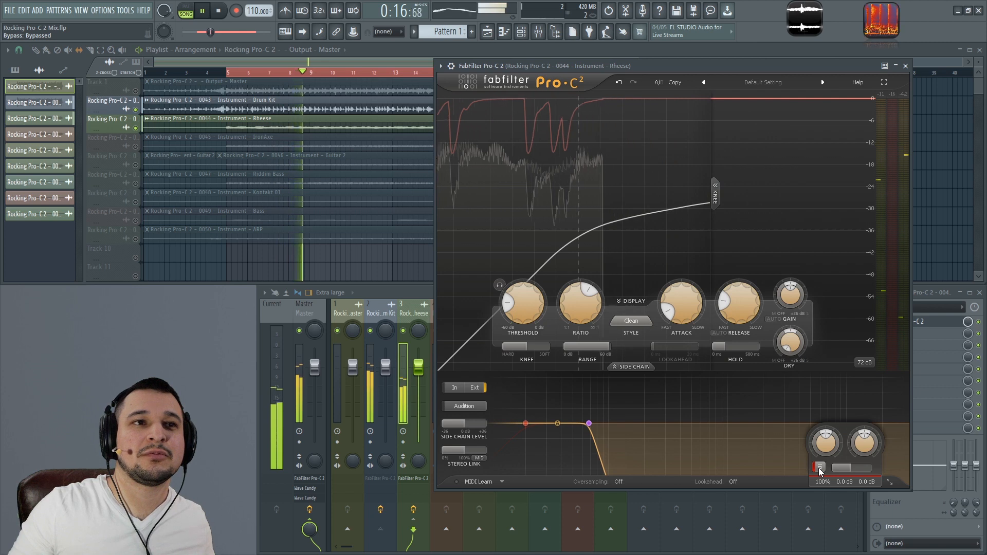
key("space")
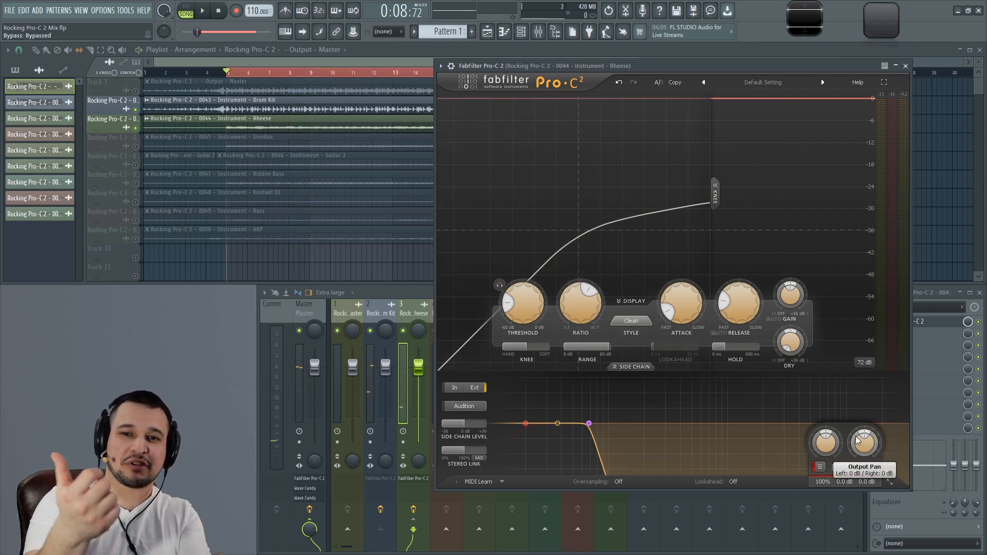
mouse_move(857, 439)
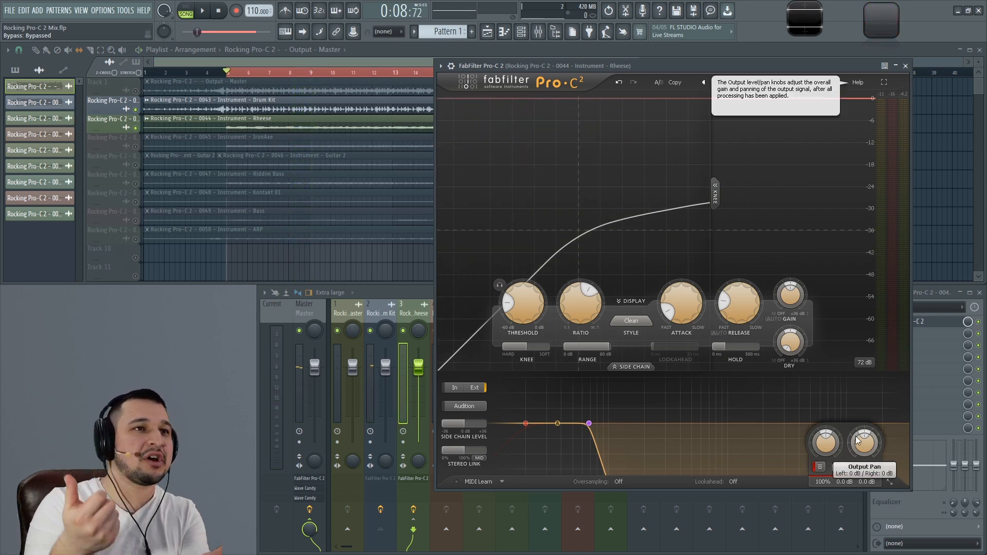
Take the Rheese compressor out of bypass, play the loop briefly to hear it active, and close the compressor.
left_click(818, 467)
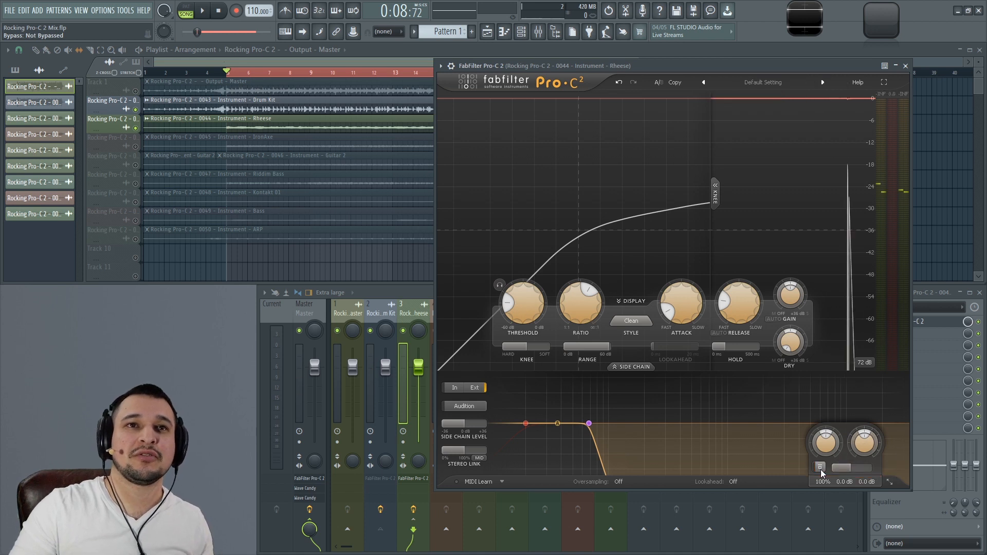
key("space")
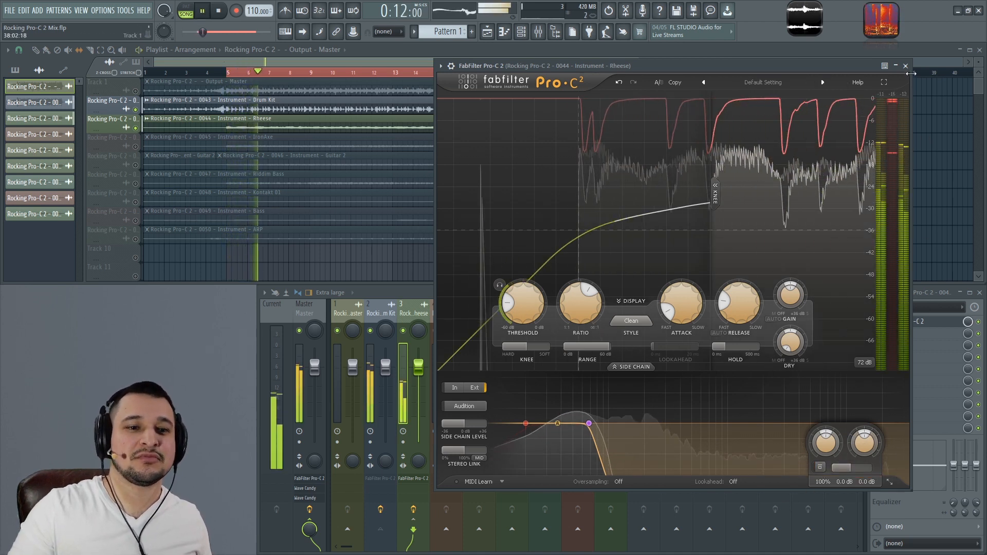
key("space")
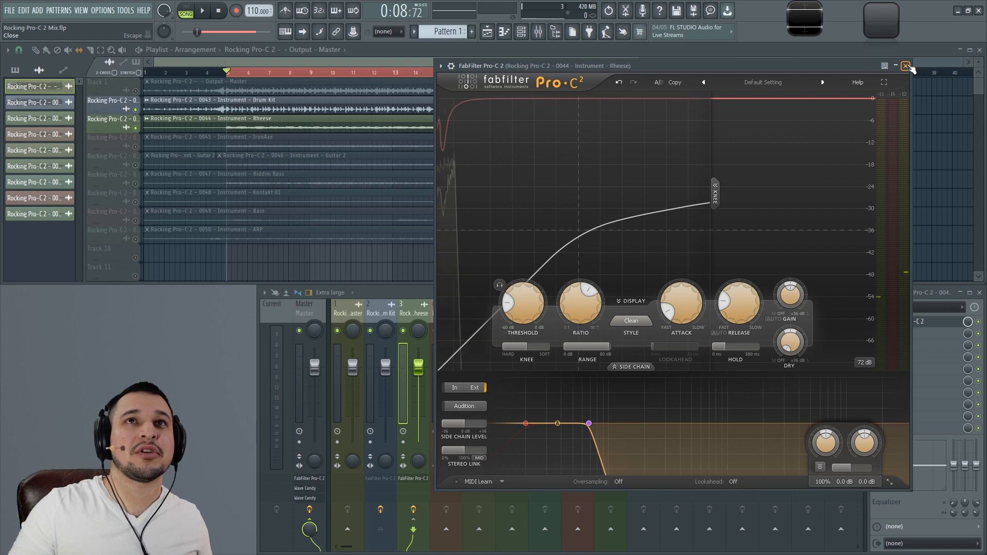
left_click(907, 66)
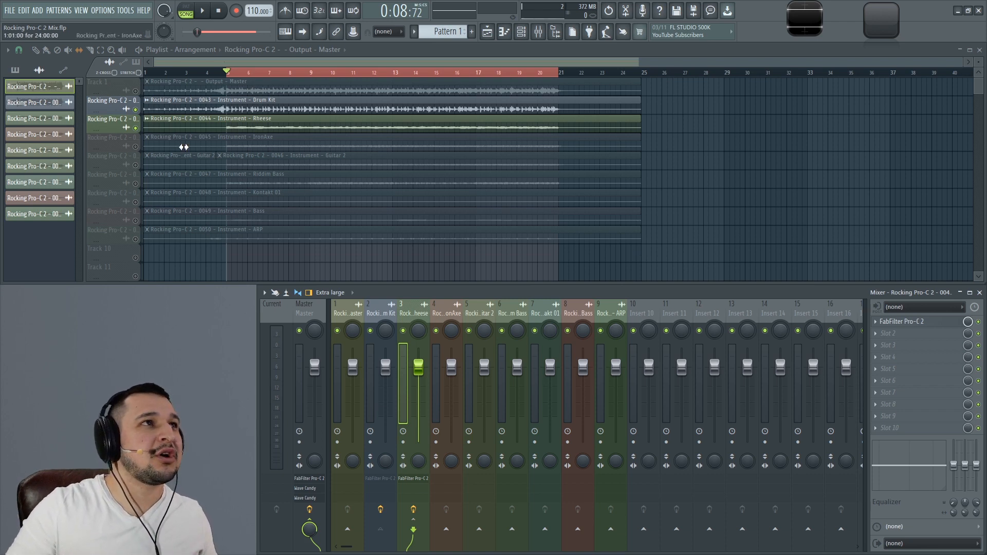
Open the FabFilter Pro-C 2 on the Master track and turn off its Auto Gain.
left_click(305, 308)
left_click(925, 334)
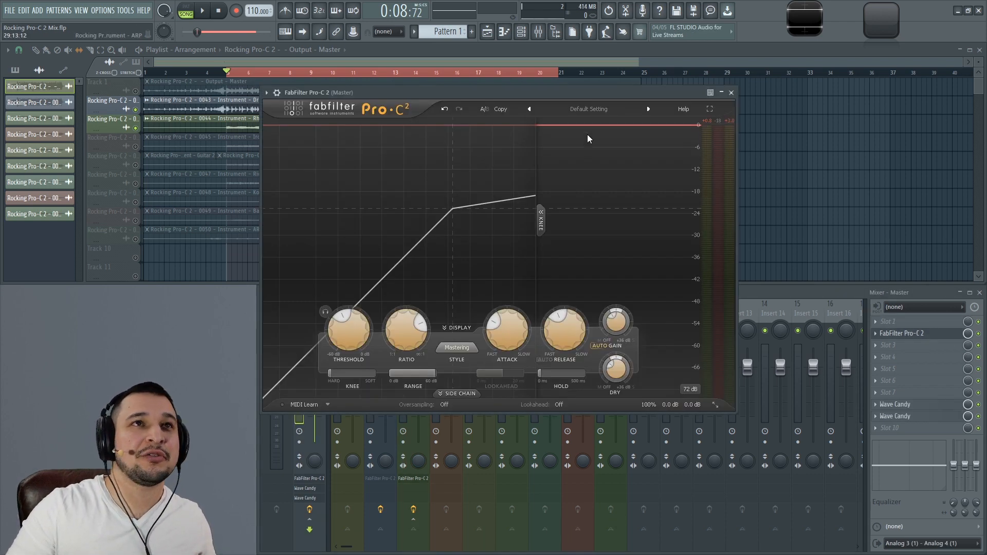
left_click(609, 348)
Turn Pro-C 2's interactive help hints off and back on.
left_click(678, 110)
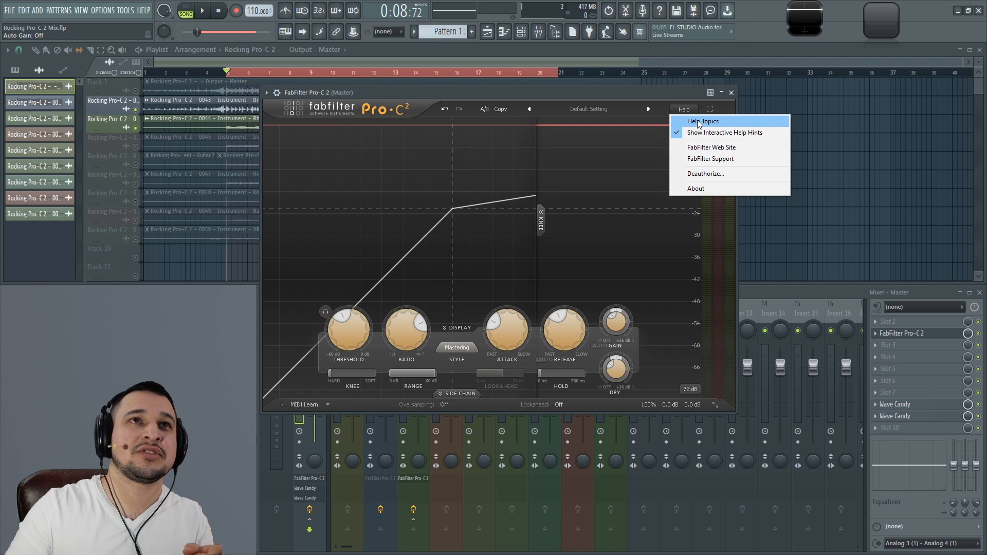
left_click(720, 134)
left_click(684, 109)
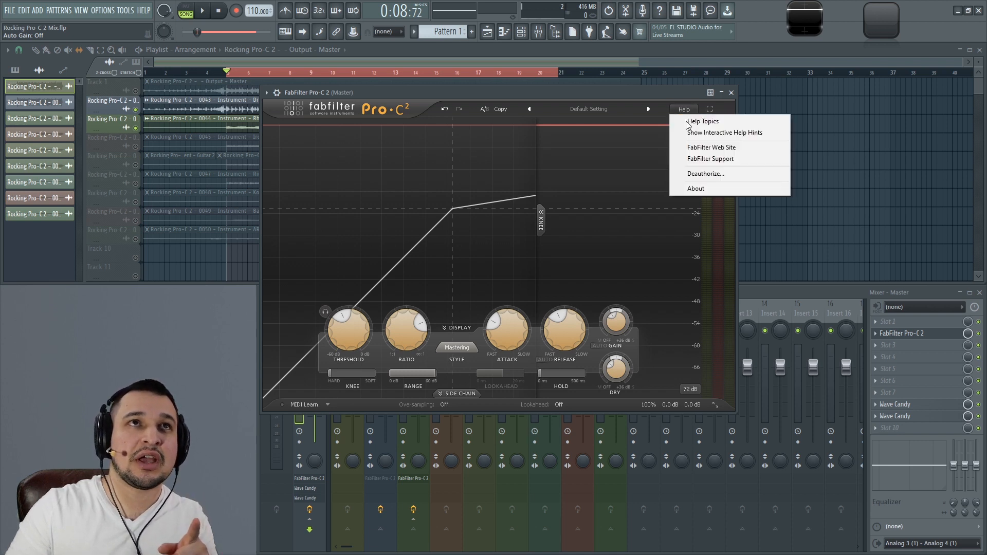
left_click(700, 133)
Read the help hints for the Attack and Release knobs and review the available help options.
mouse_move(521, 329)
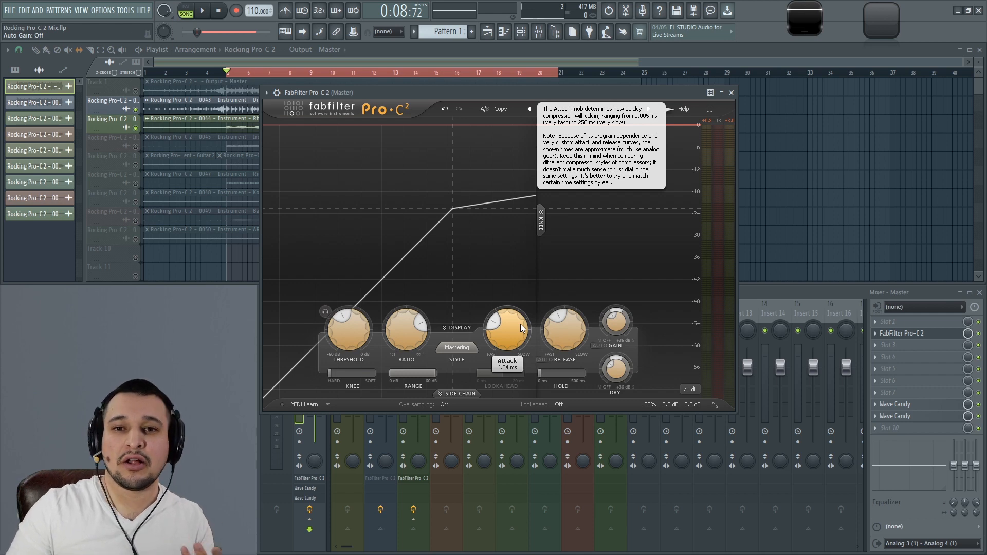
mouse_move(566, 338)
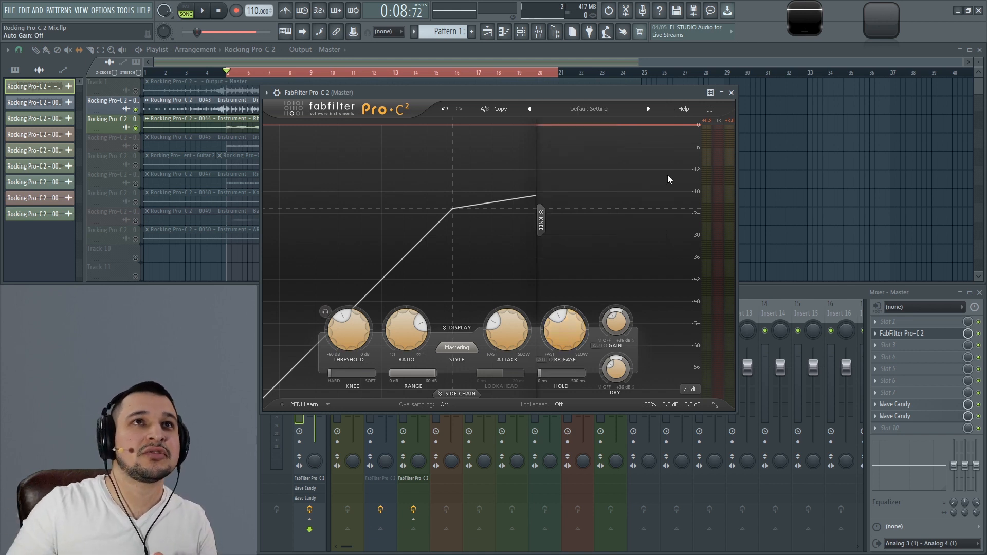
left_click(679, 109)
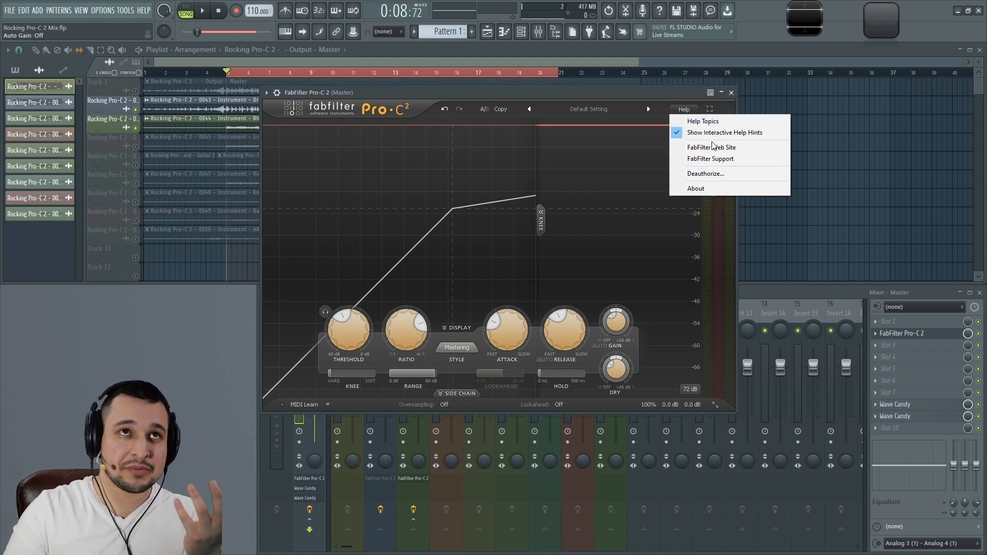
left_click(646, 97)
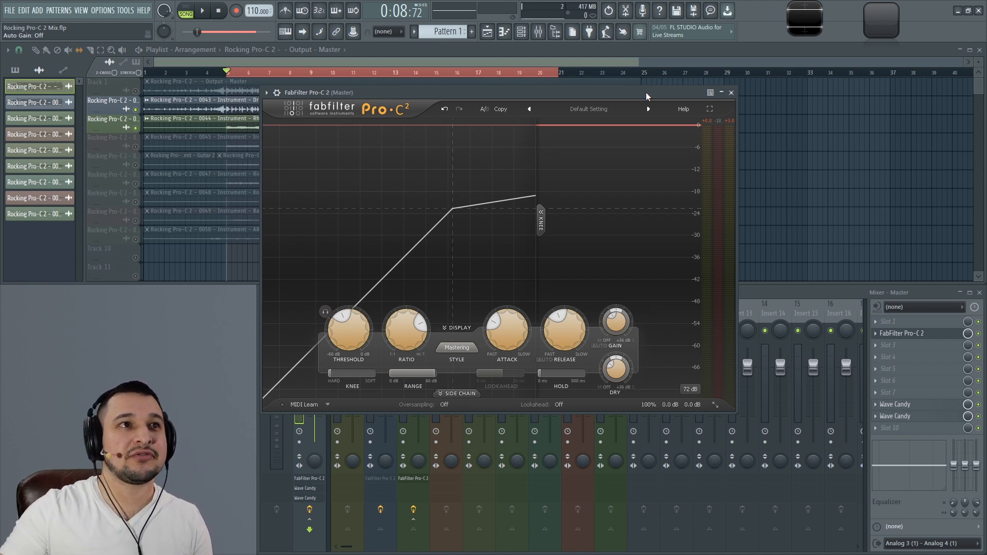
Look through the compression style choices, and expand the side-chain section to read the Stereo Link hint.
left_click(457, 348)
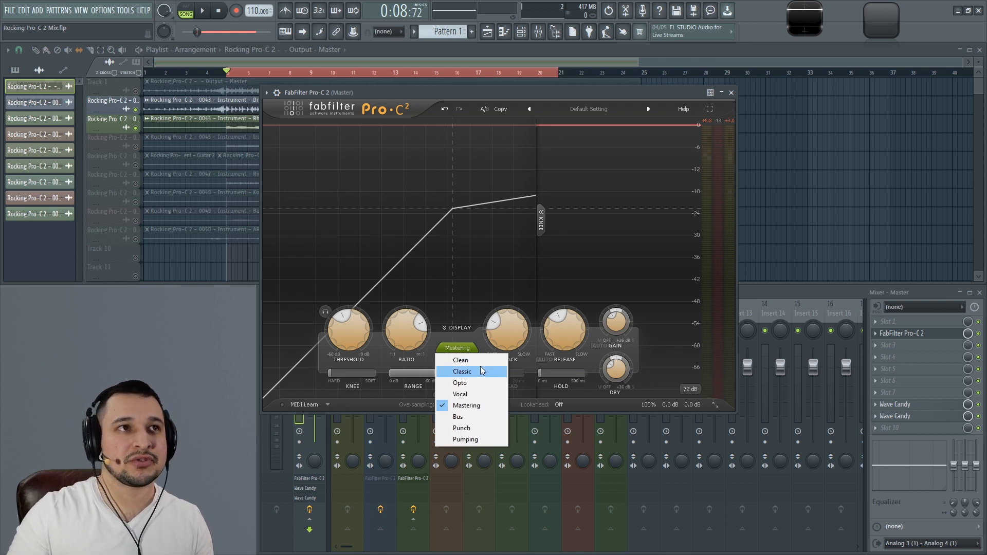
left_click(473, 337)
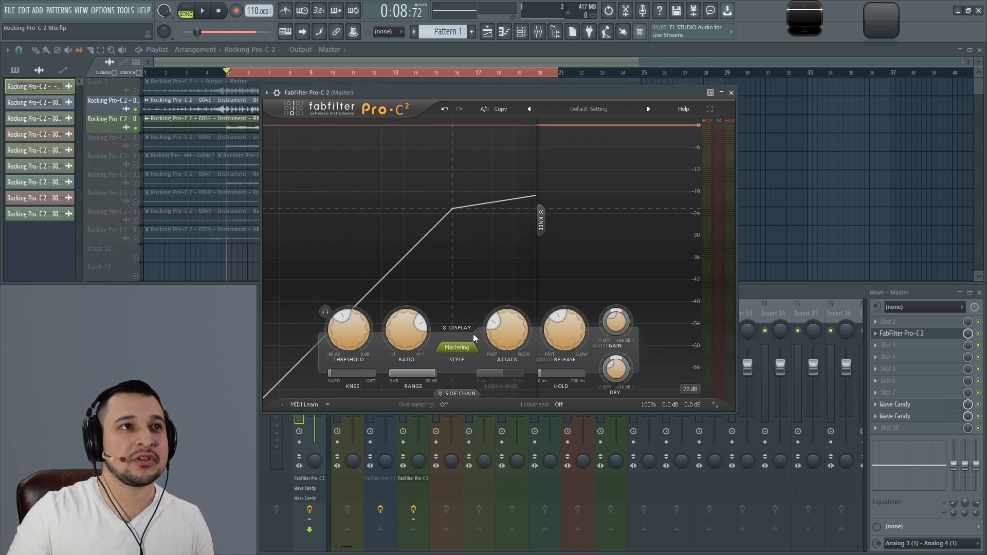
left_click(464, 394)
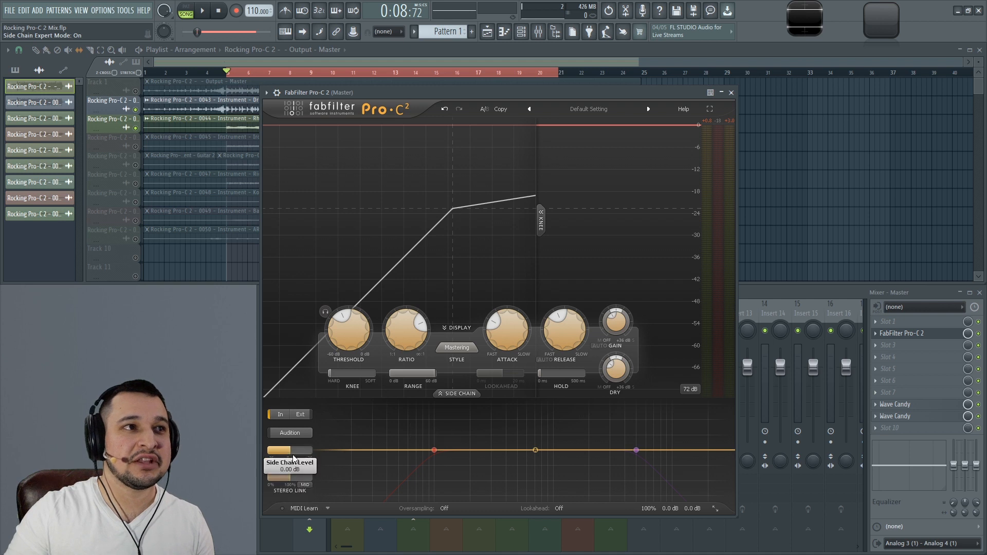
mouse_move(289, 483)
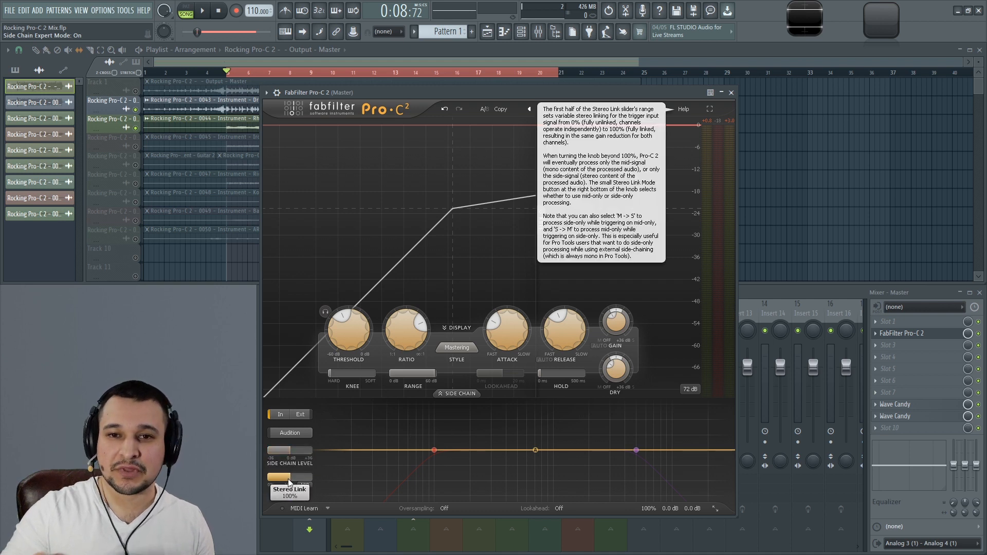